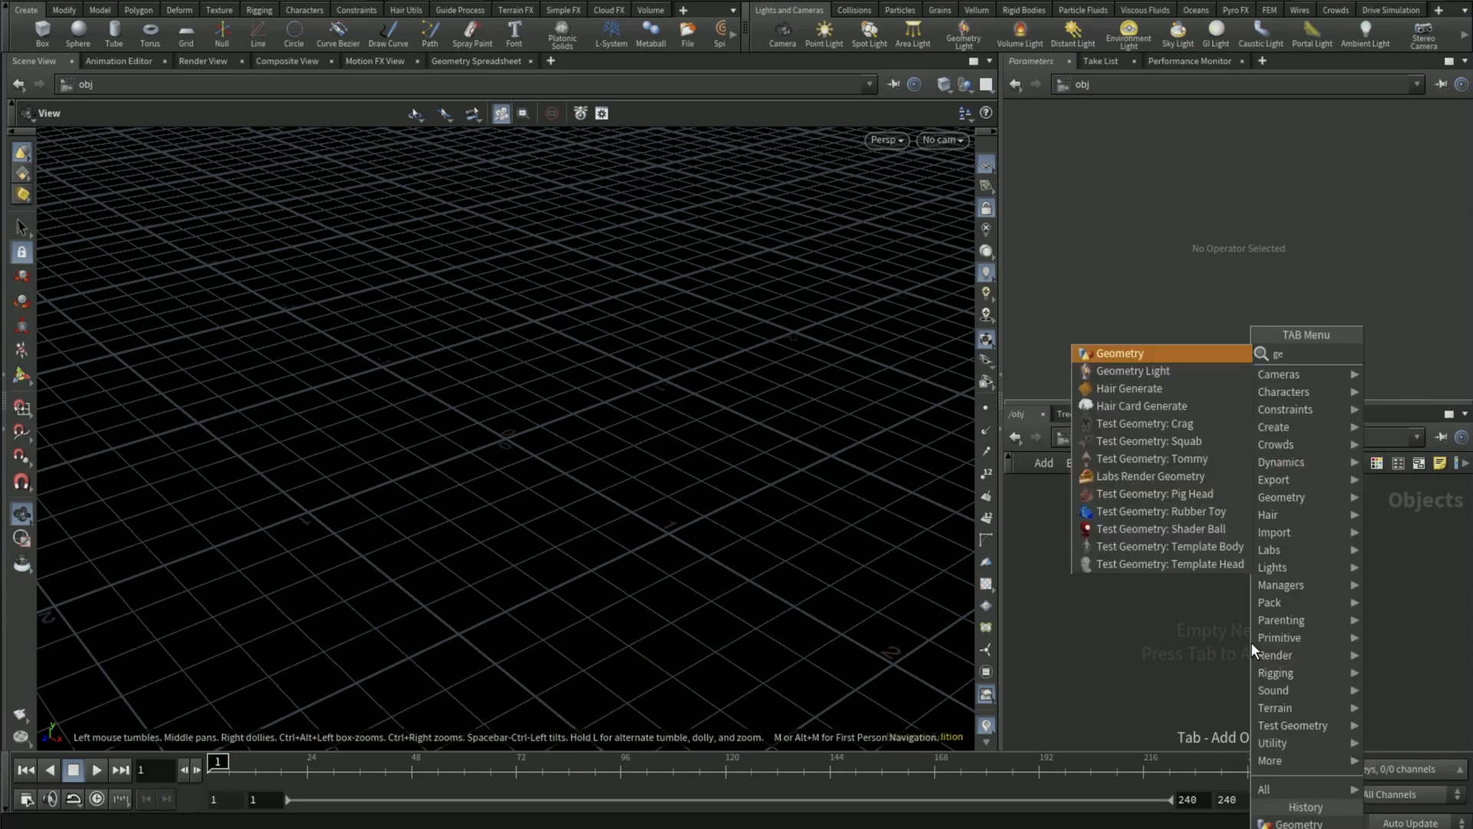
- Create a Geometry object and add a Grid node inside it
key(Return)
click(1251, 641)
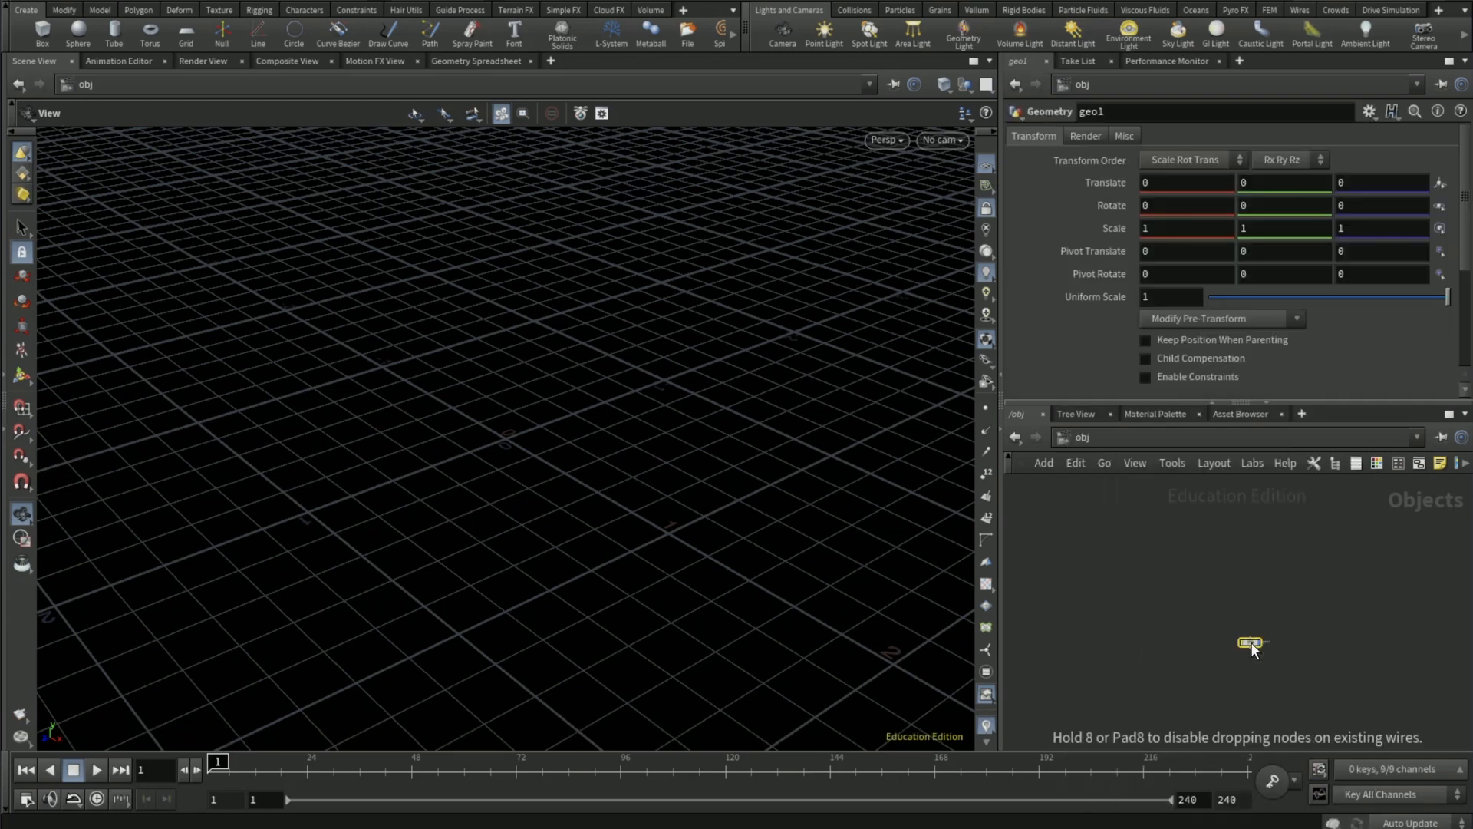
double_click(1251, 641)
key(Tab)
text(grid)
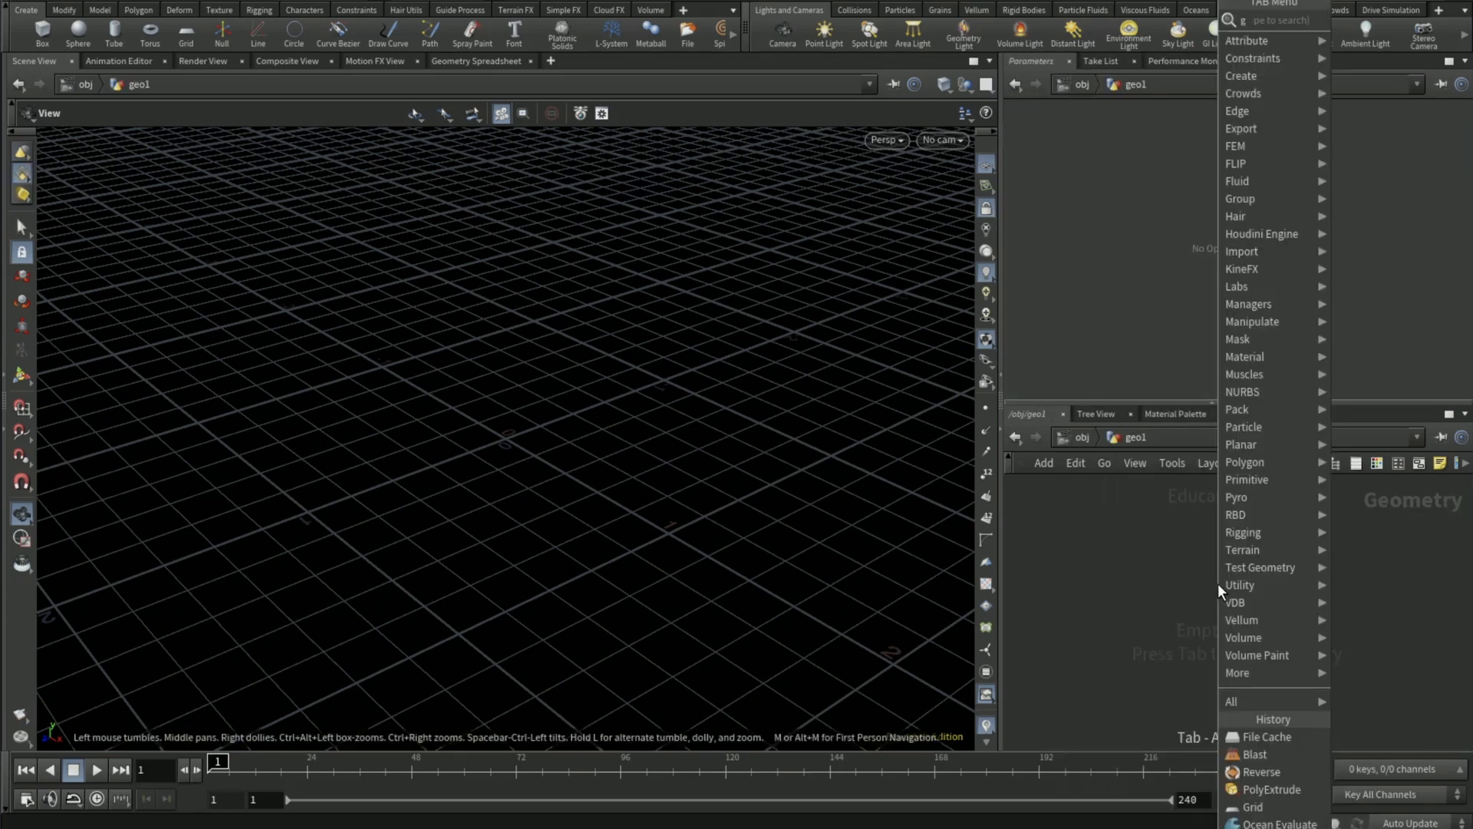
key(Return)
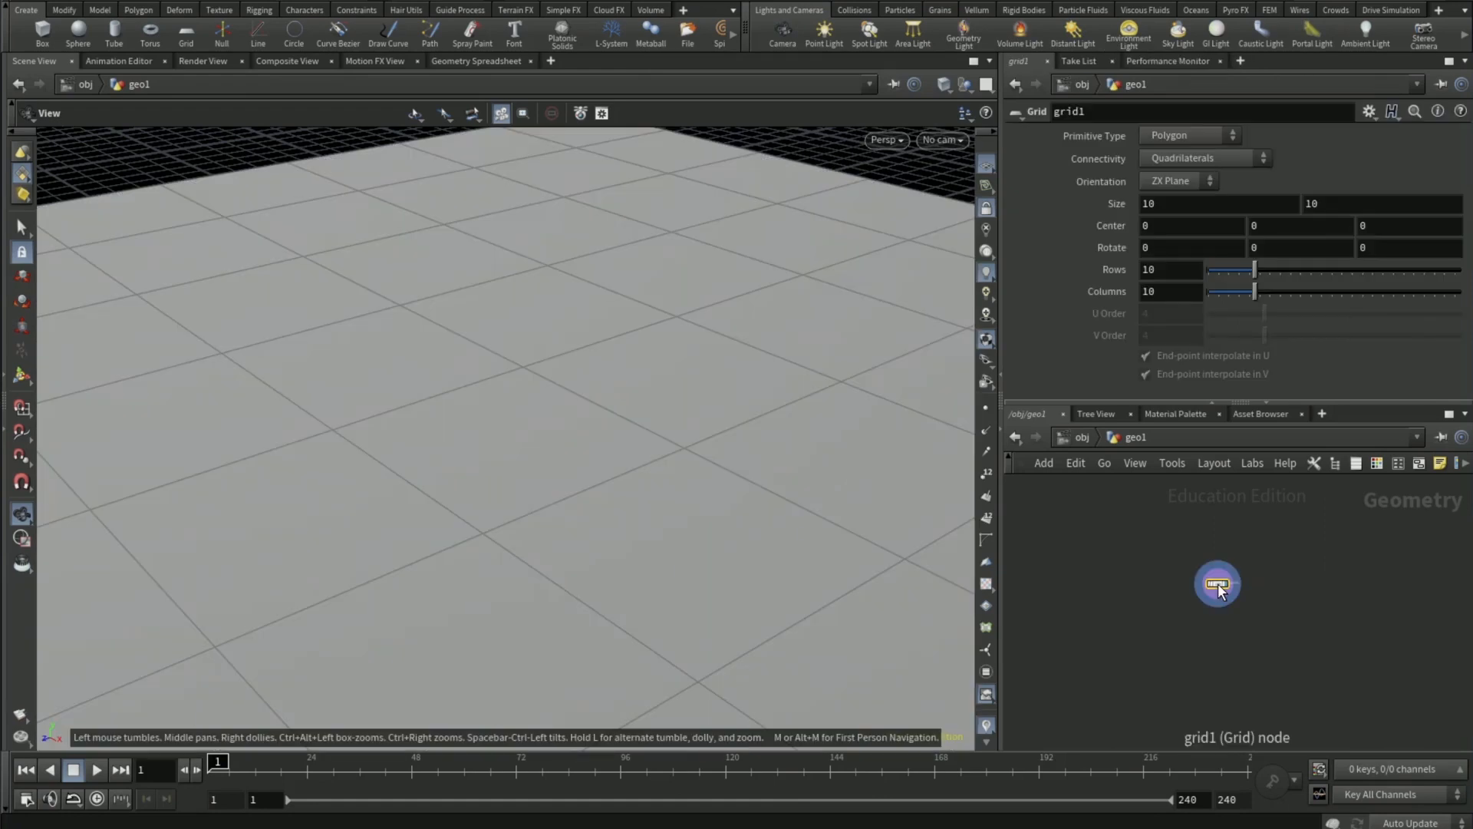
click(1218, 584)
double_click(1199, 202)
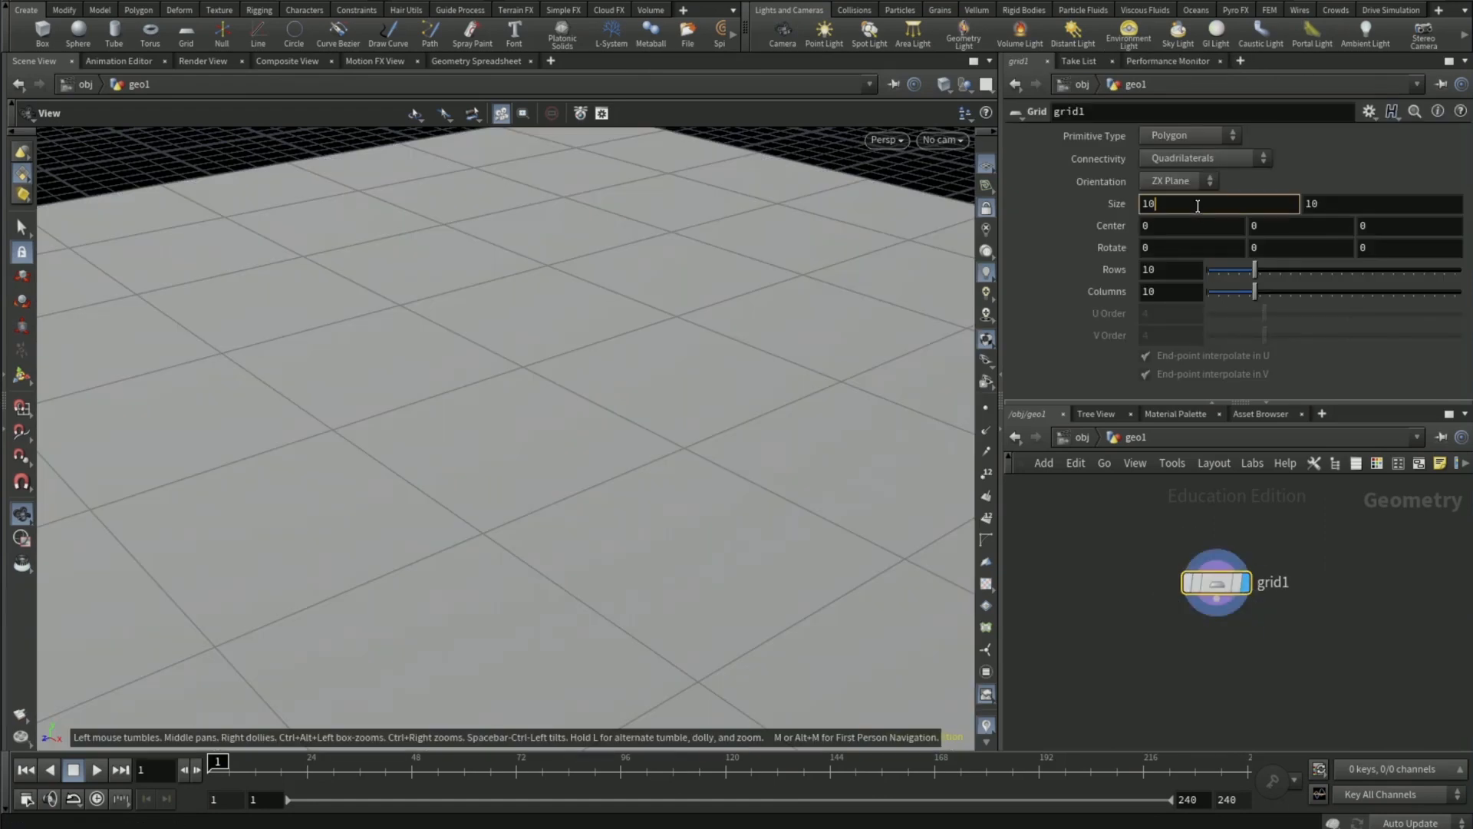
text(200)
key(Return)
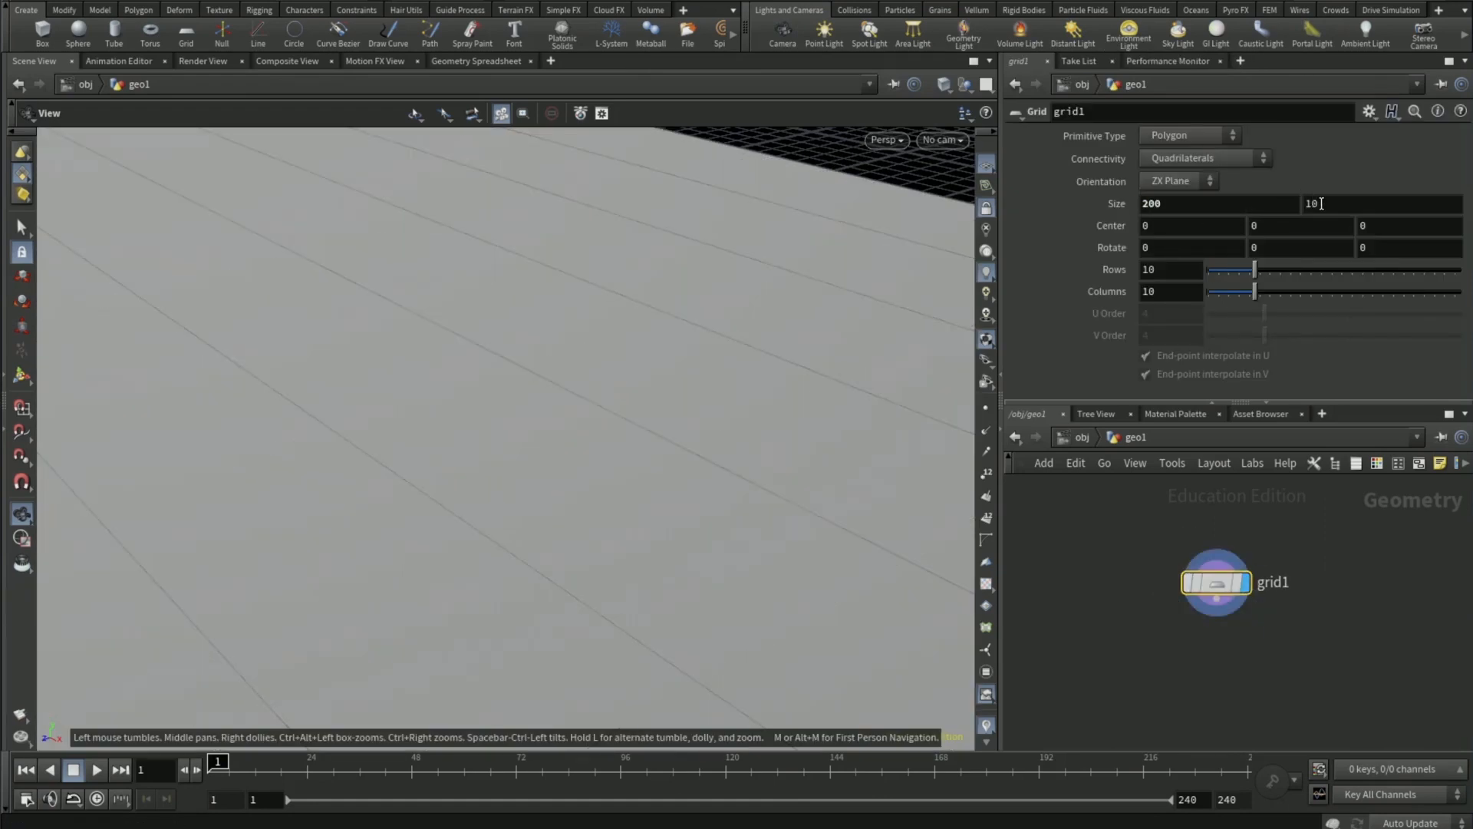
- Set the grid's size to 50 by 50
double_click(1237, 201)
text(50)
key(Return)
double_click(1311, 203)
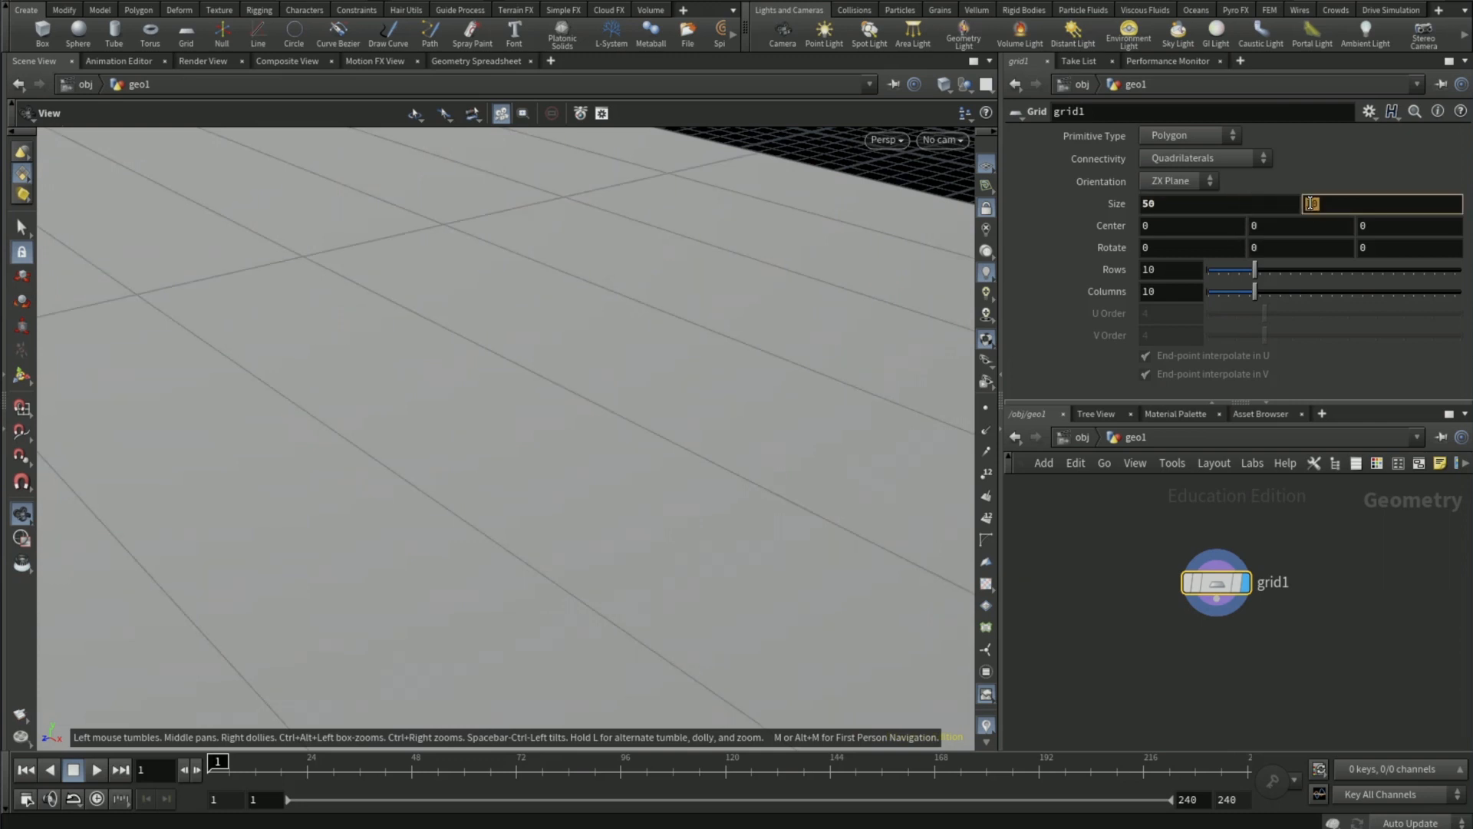
text(50)
key(Return)
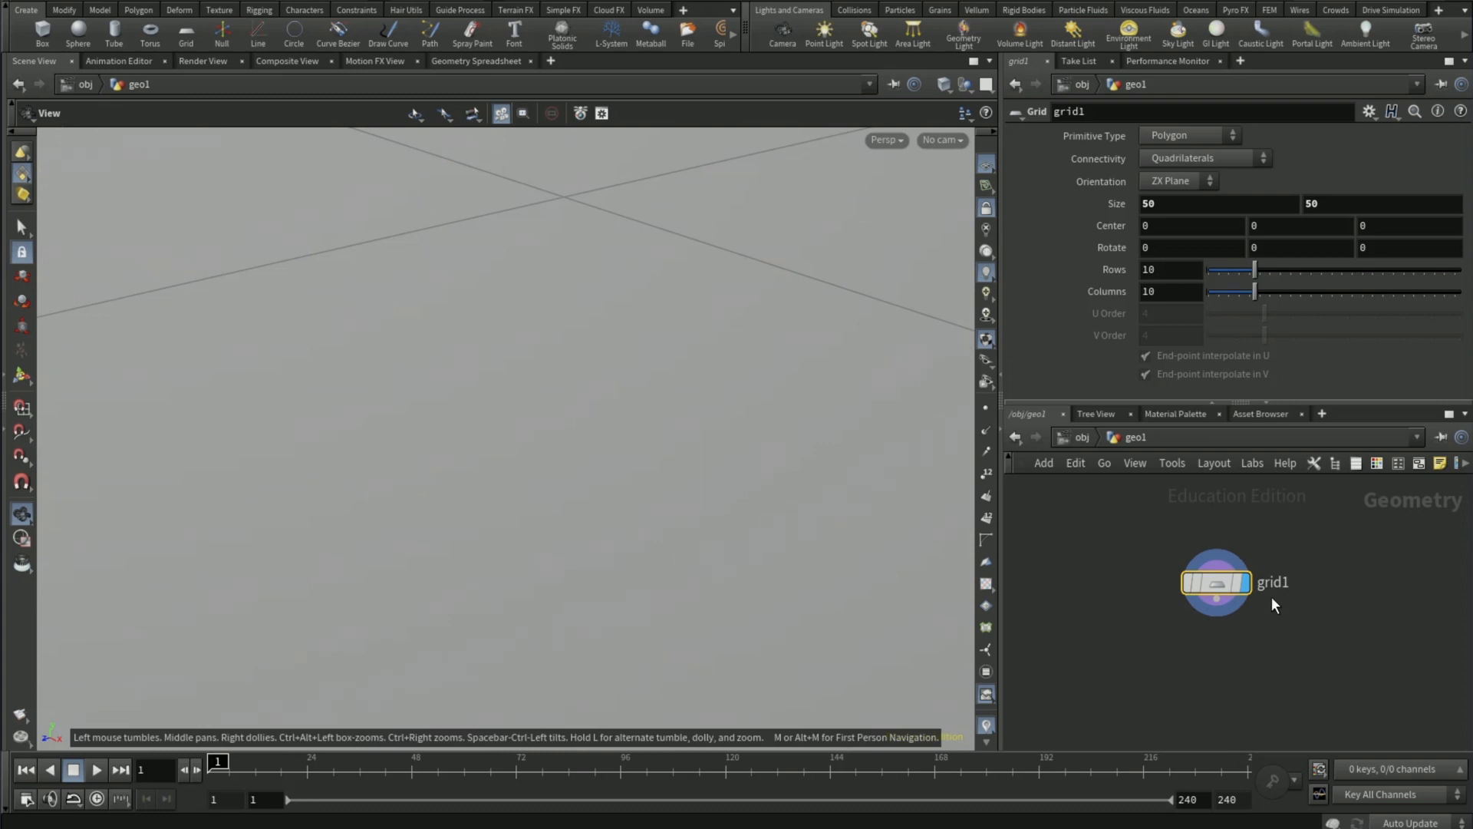
- Set both the rows and the columns of the grid to 500
double_click(1172, 271)
text(500)
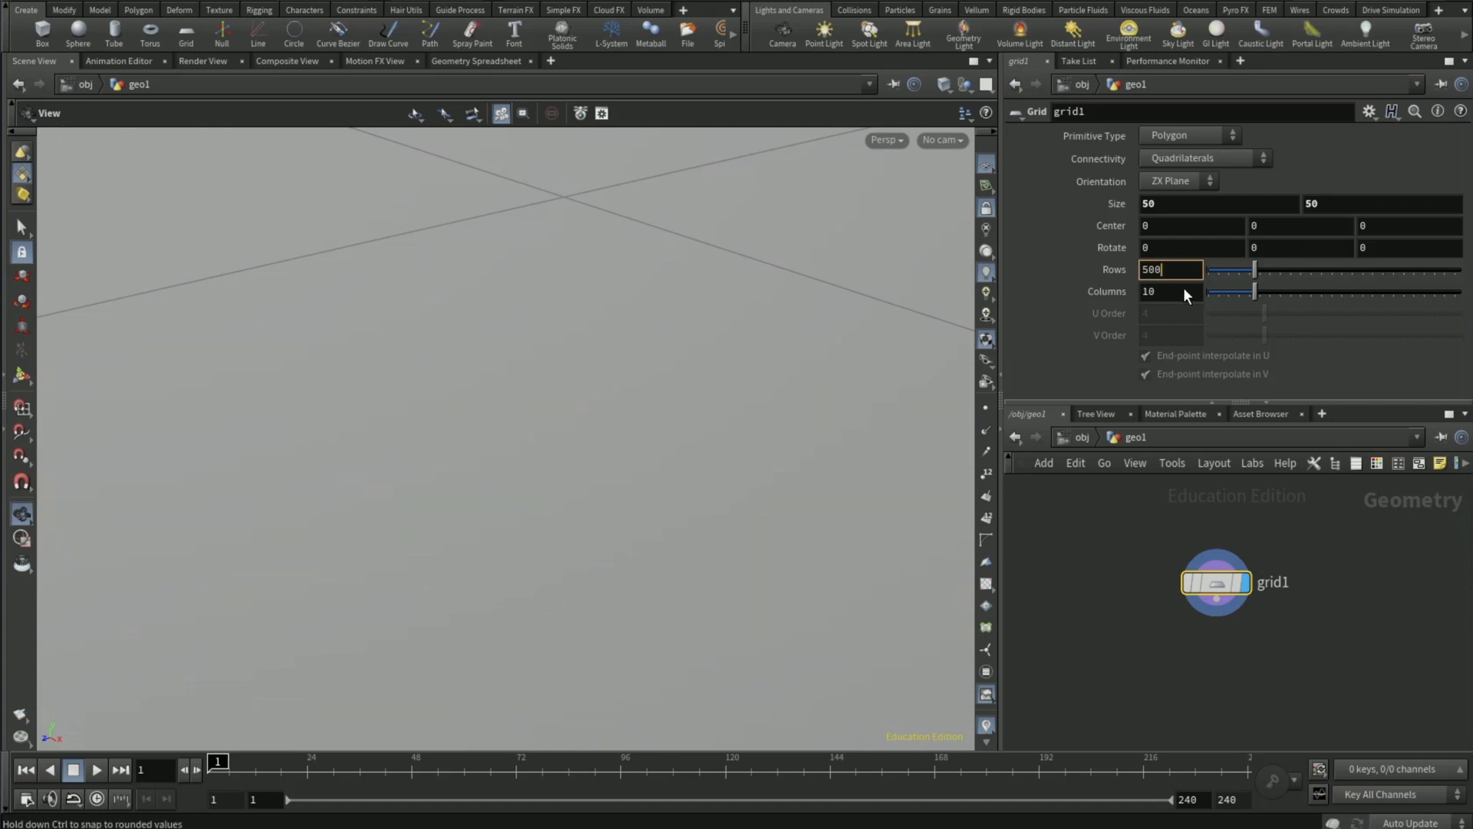
double_click(1179, 291)
text(500)
key(Return)
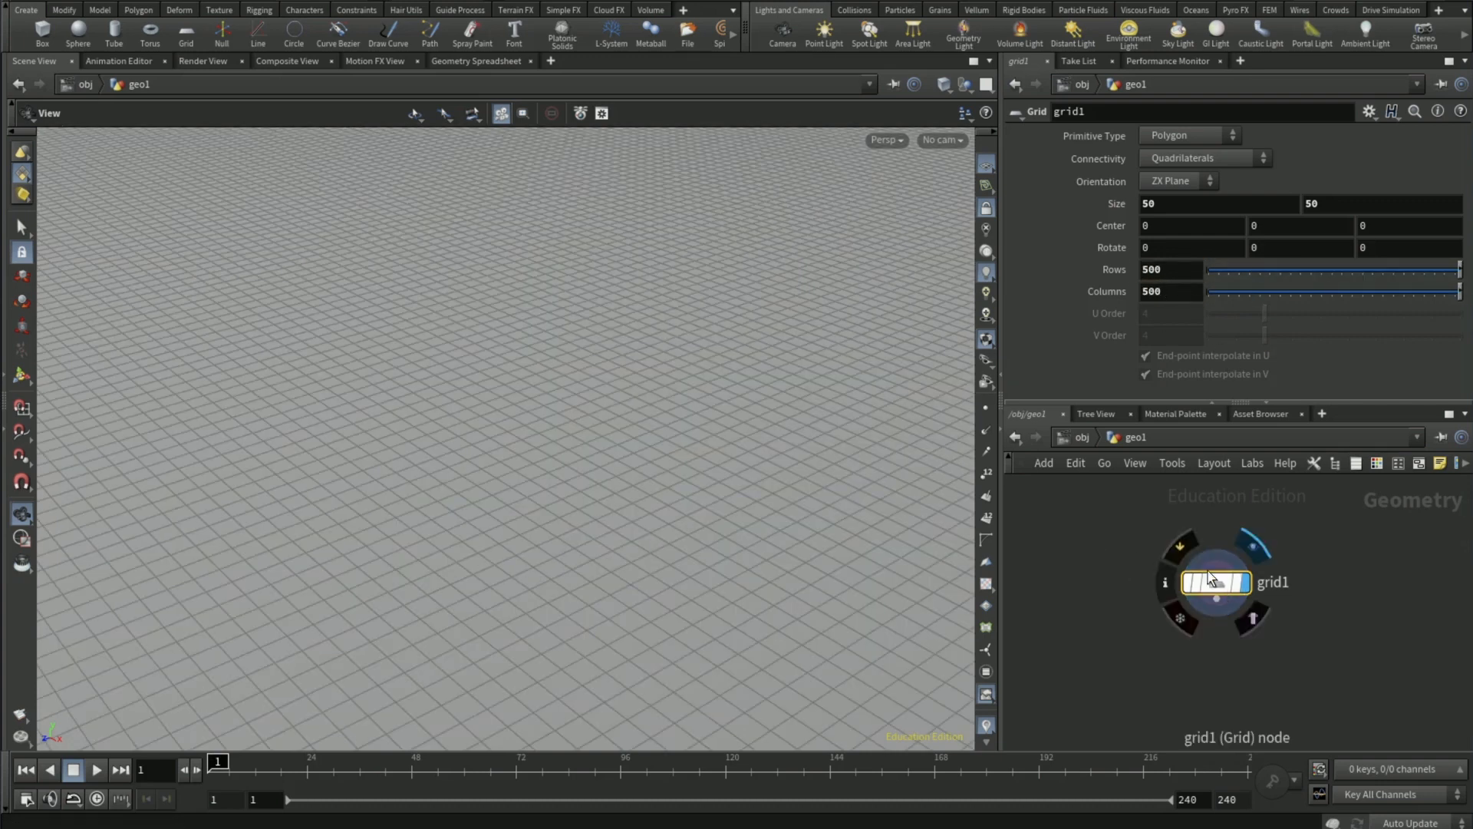
- Add an Ocean Spectrum node beside the grid node
drag(1227, 584, 1232, 650)
key(Tab)
text(ocean)
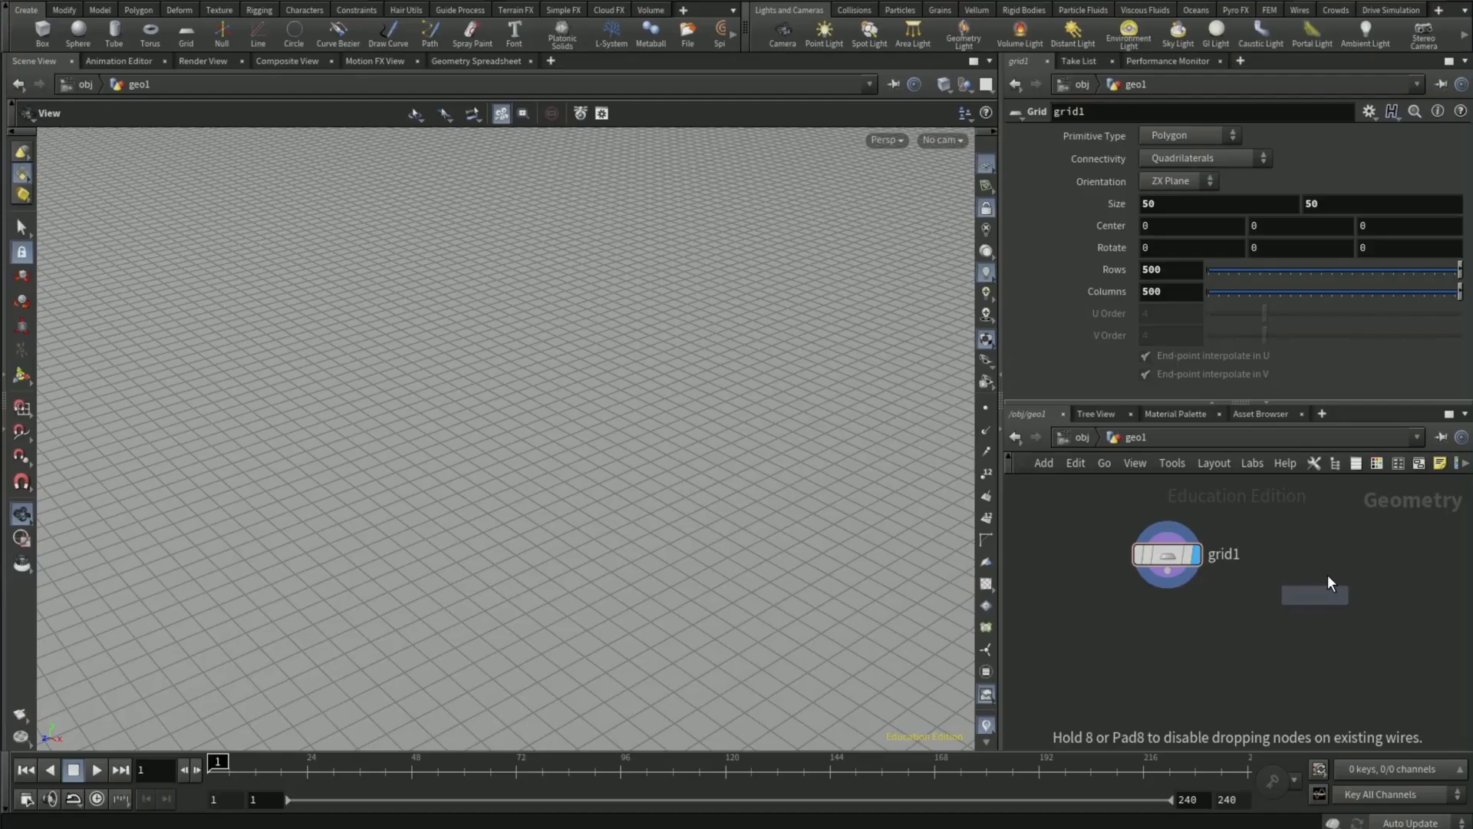
click(1323, 575)
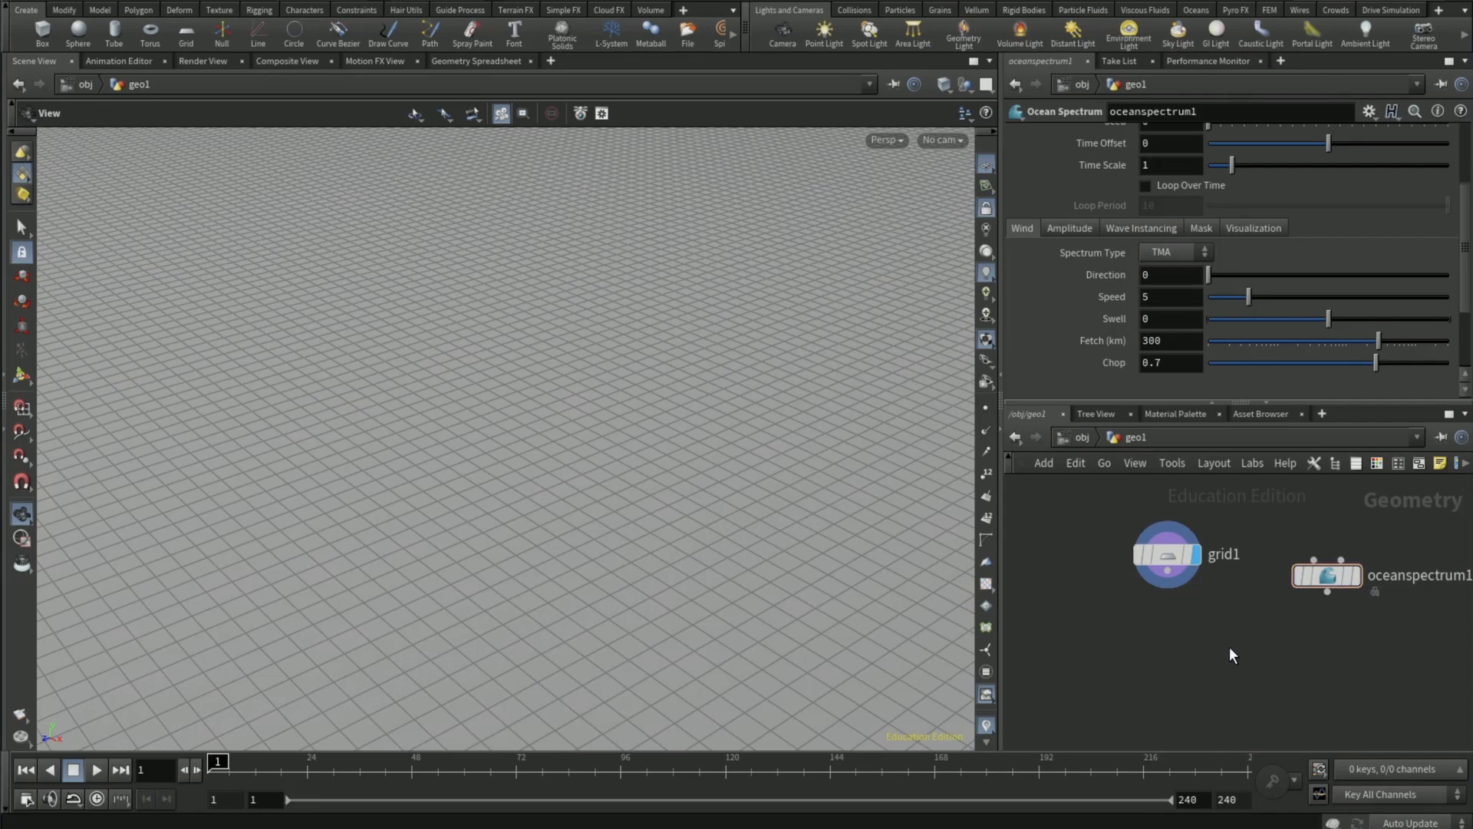
- Add an Ocean Evaluate node below the grid and Ocean Spectrum nodes
key(Tab)
text(o)
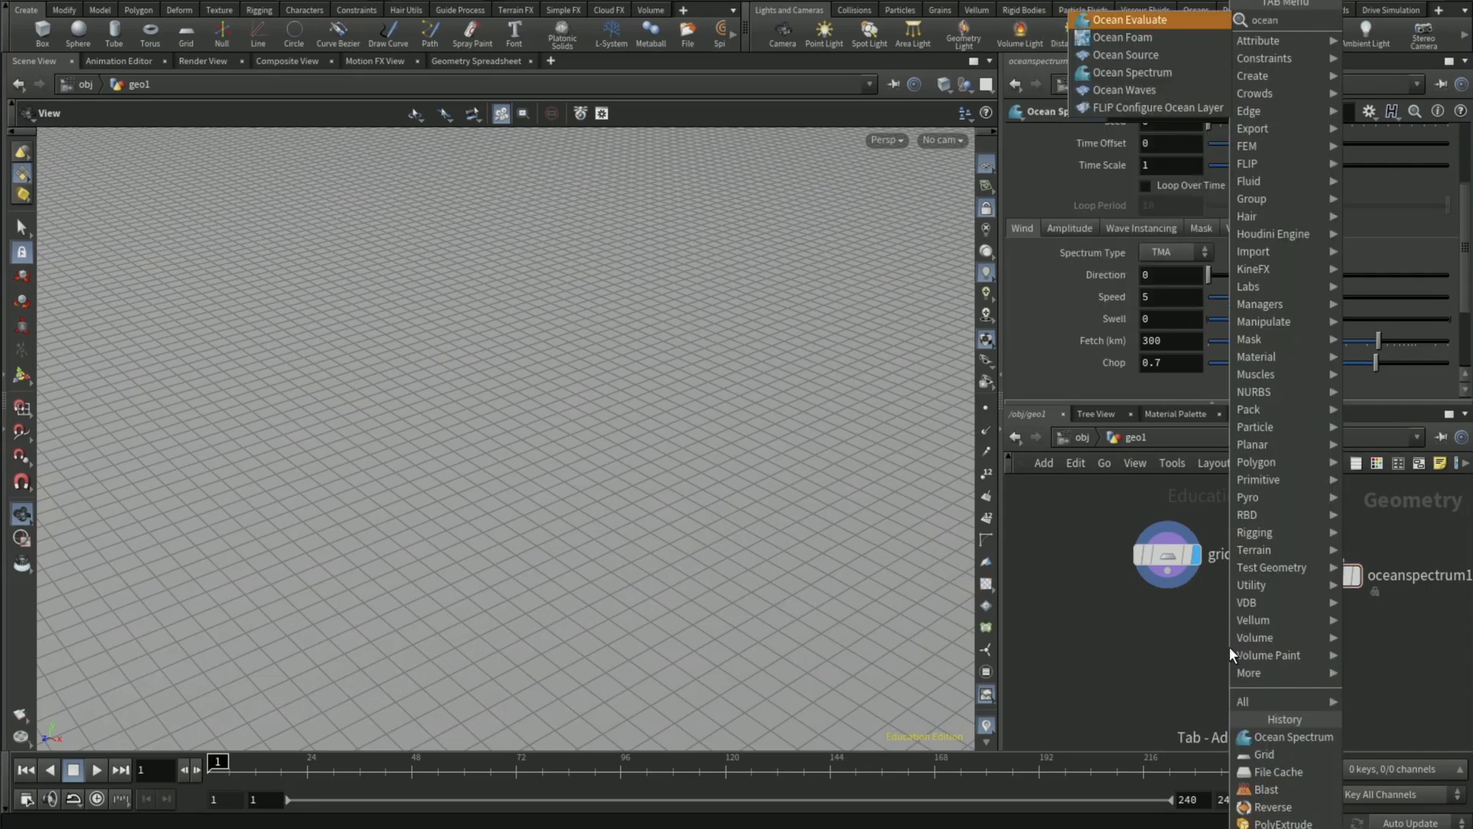
key(Return)
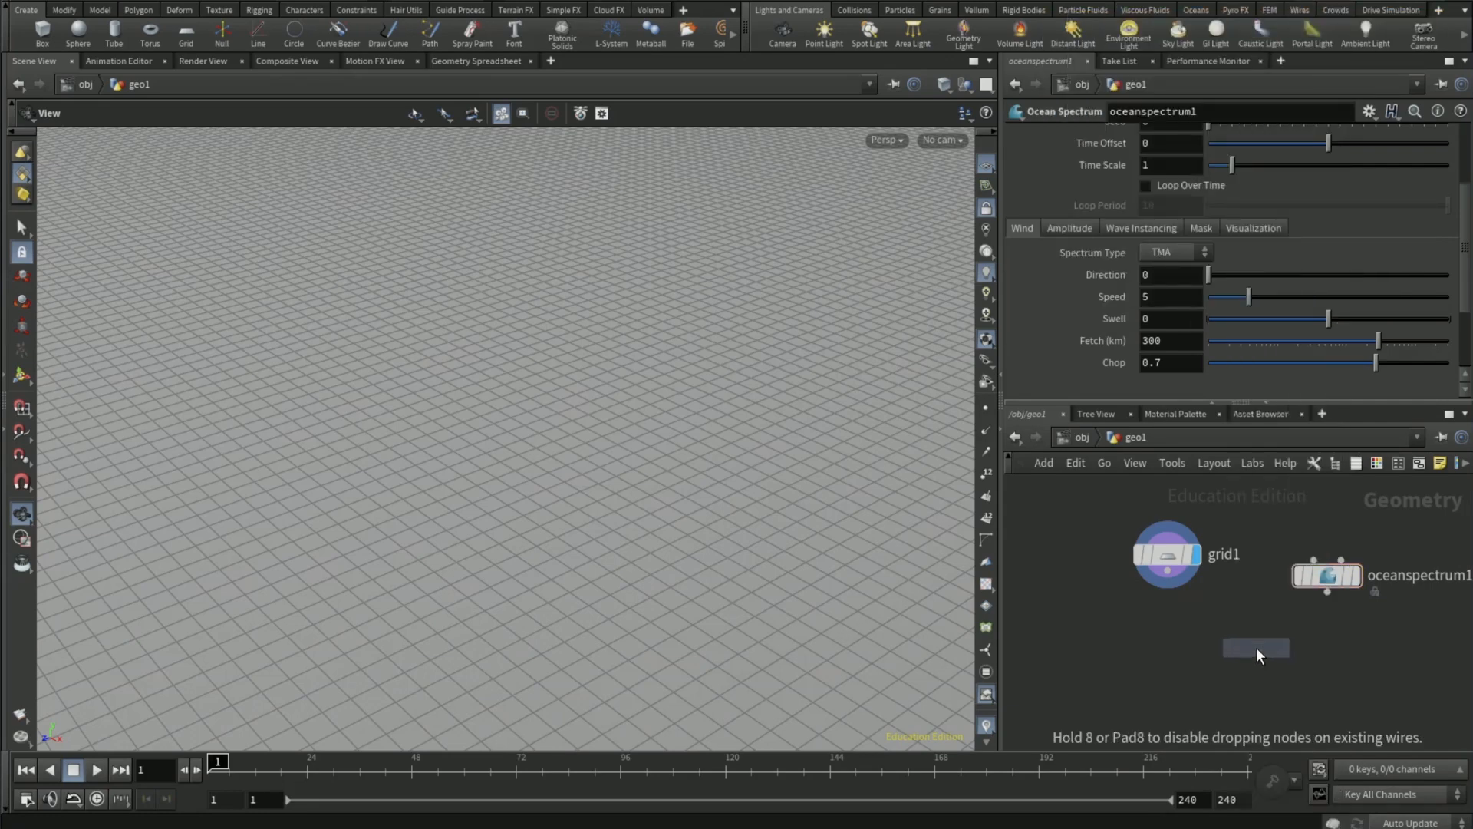
click(1255, 646)
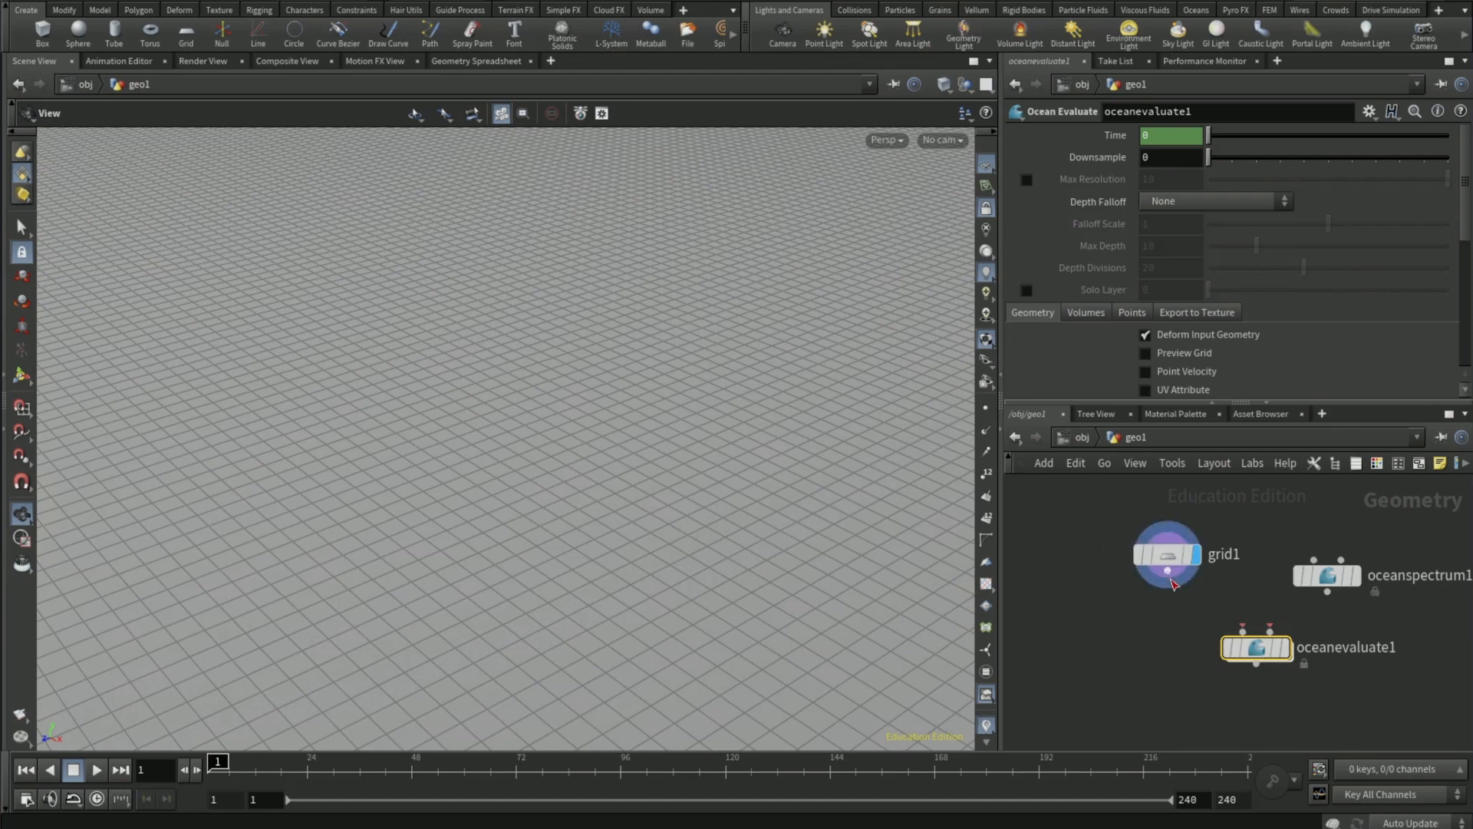
- Wire the grid into the first input and the ocean spectrum into the second input of Ocean Evaluate, and display its result
click(1167, 571)
click(1231, 626)
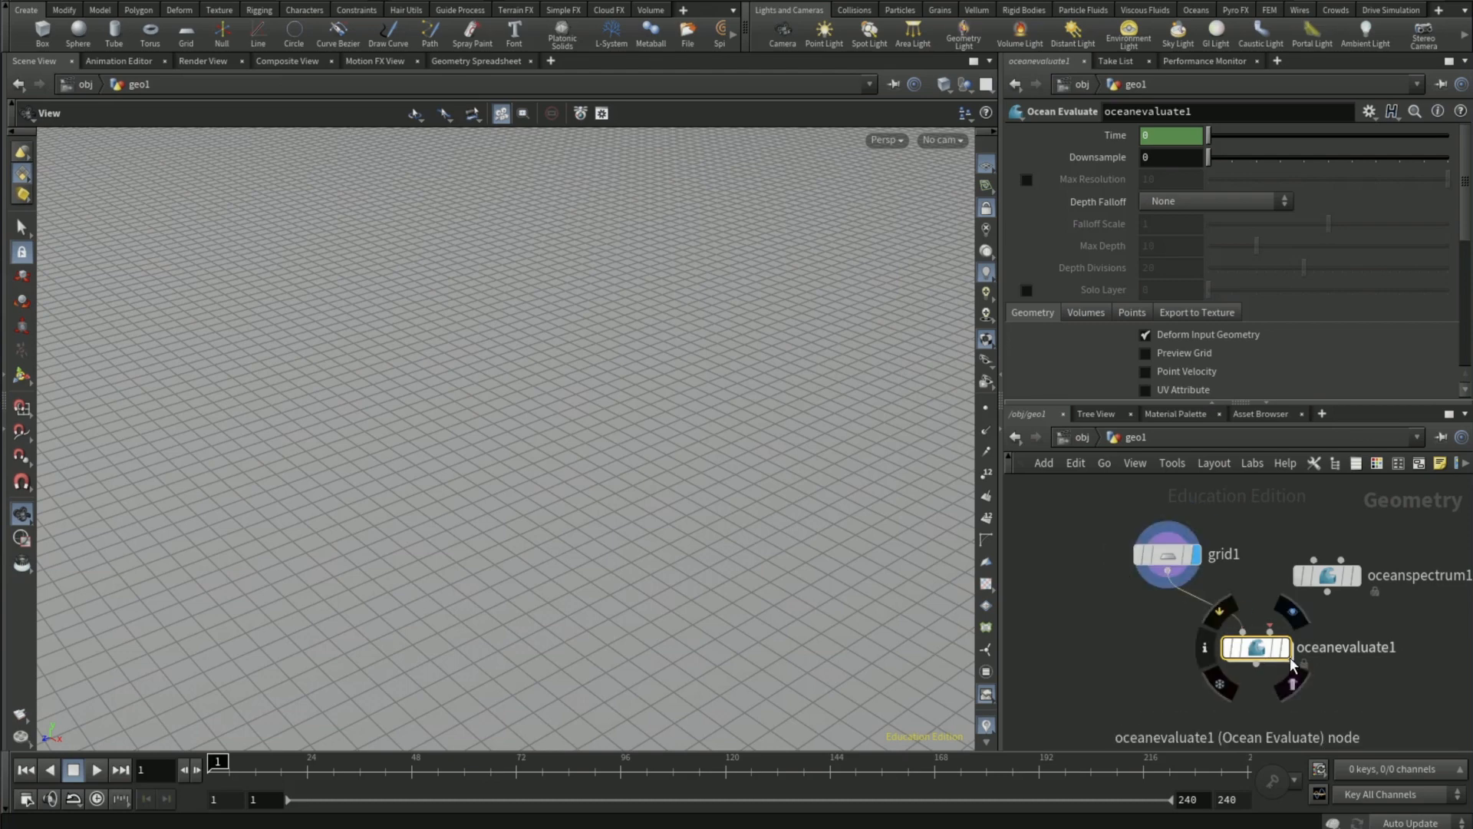
click(1328, 592)
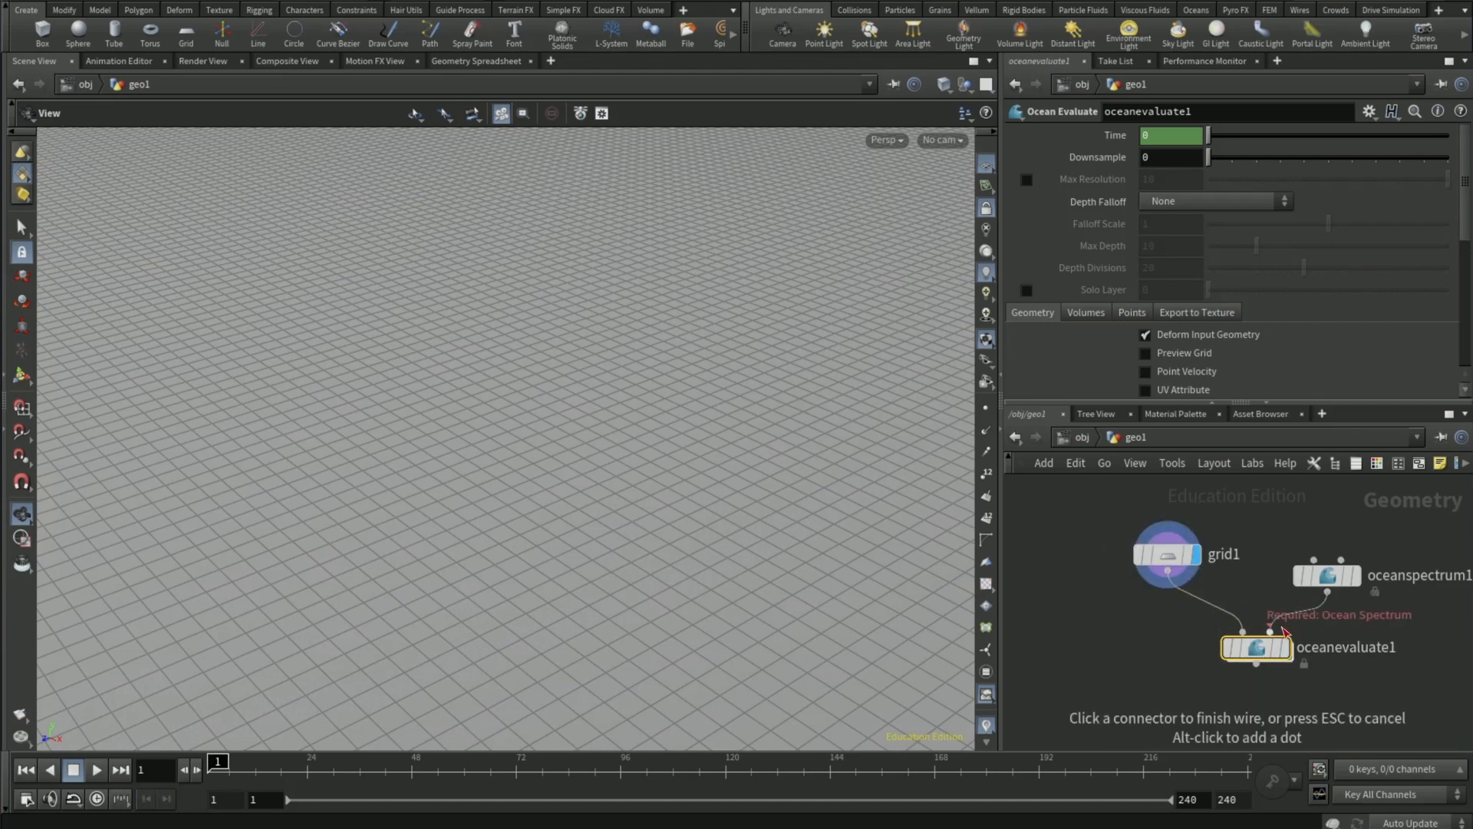
click(1271, 629)
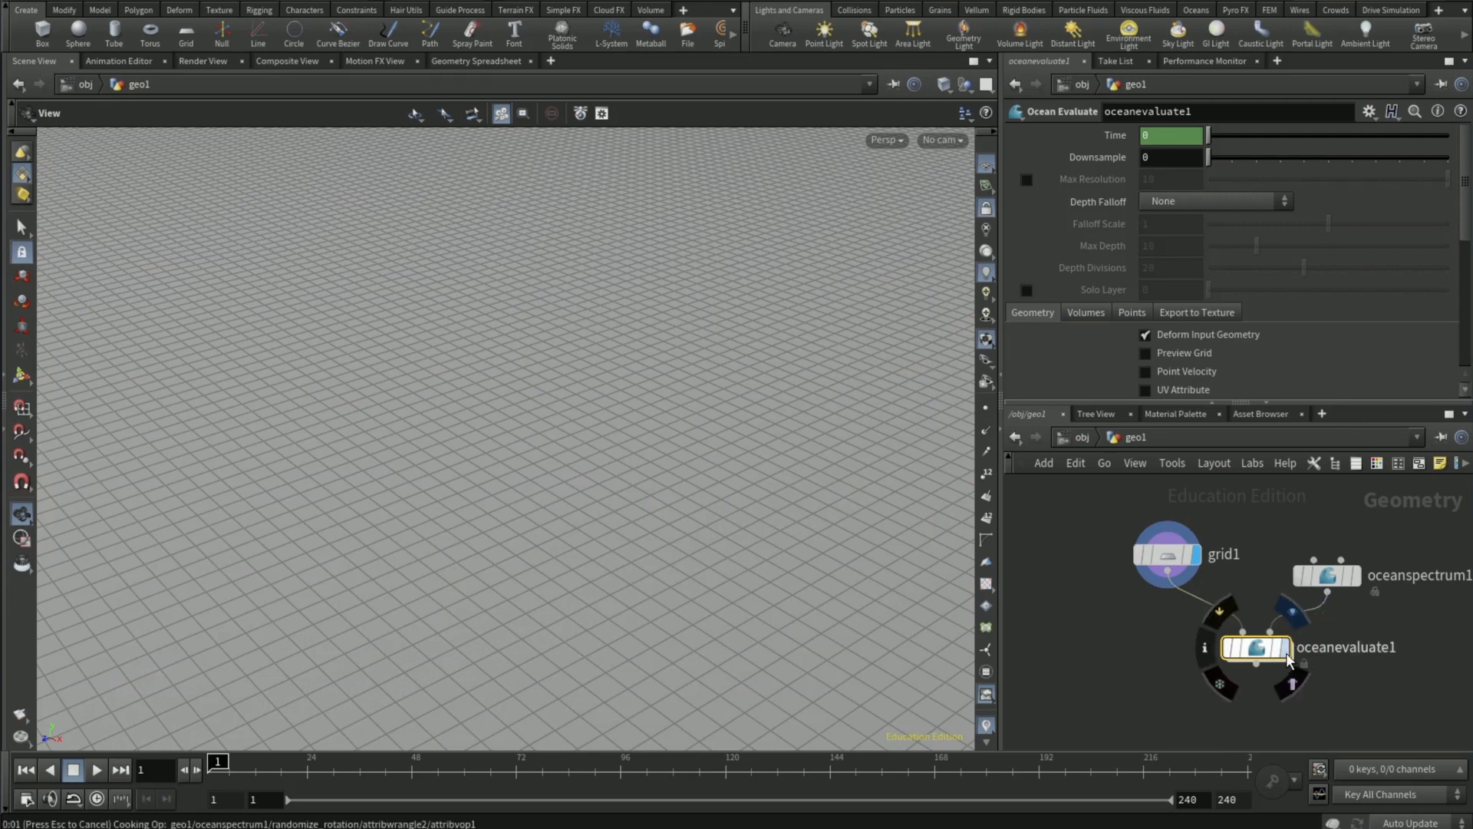
click(1286, 652)
- Play the ocean surface animation to examine the wave motion, and return to frame 1
scroll(435, 445, down, 5)
drag(449, 435, 450, 529)
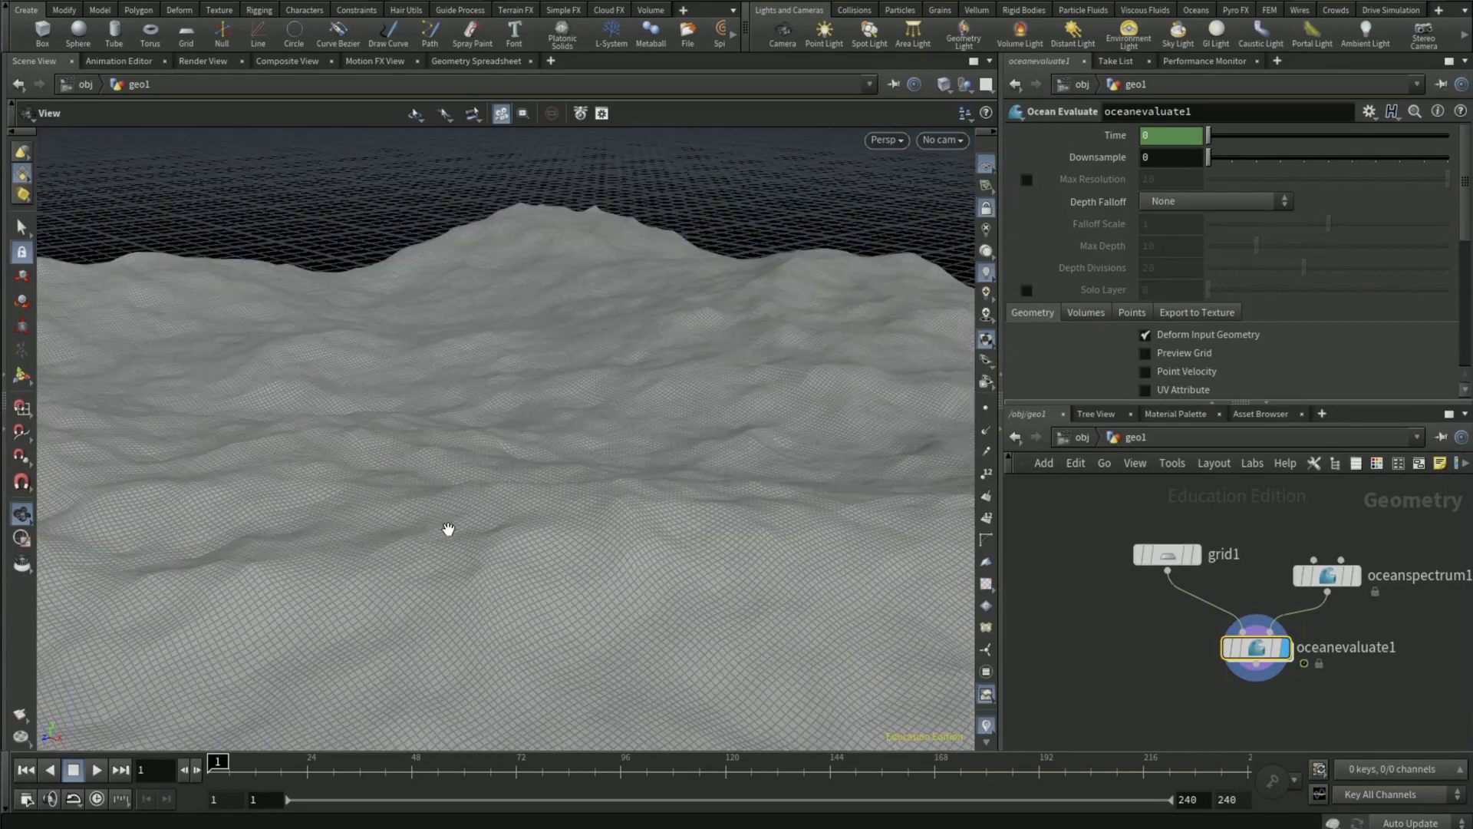
click(96, 770)
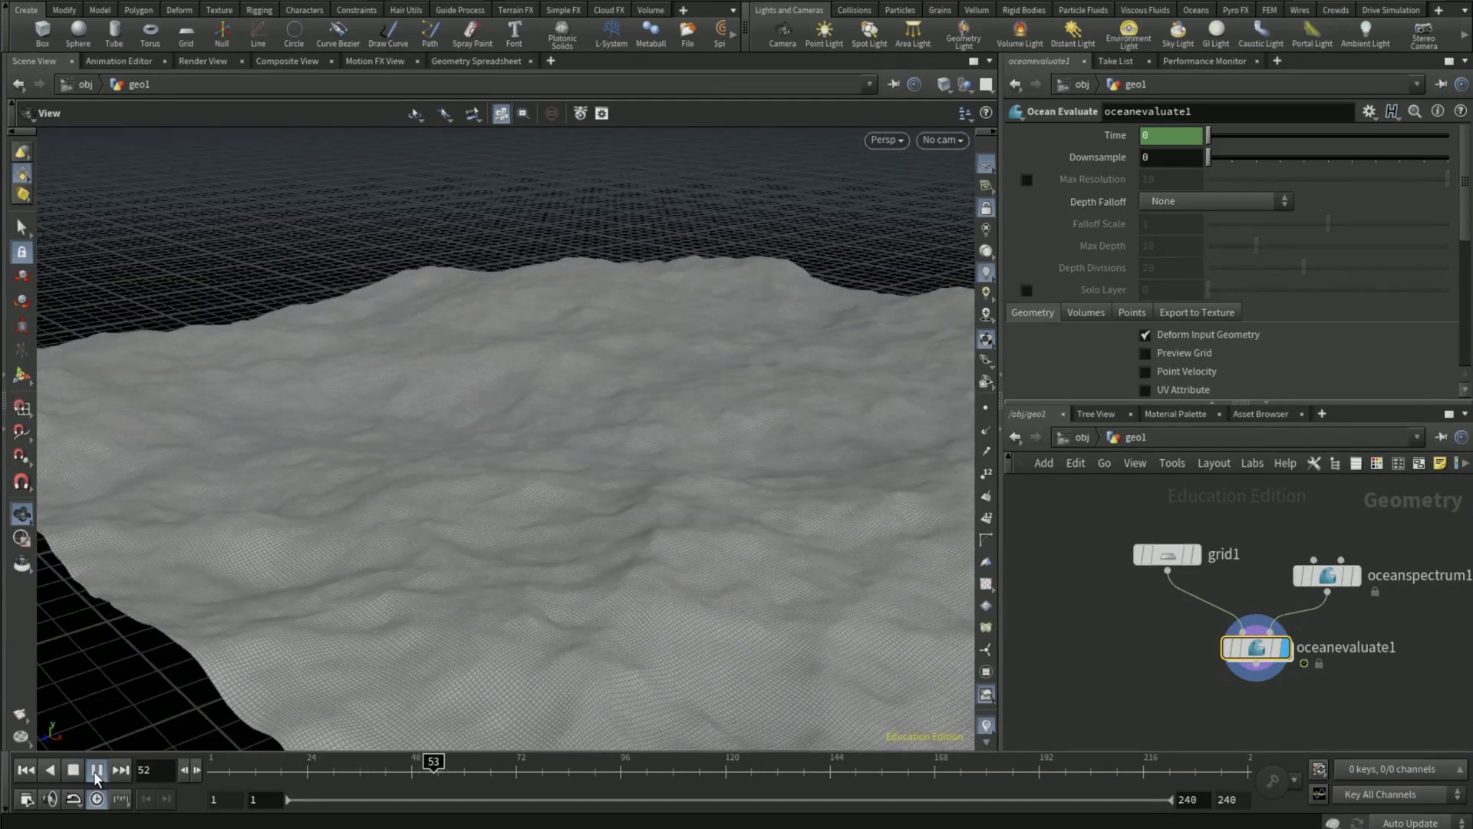
click(214, 771)
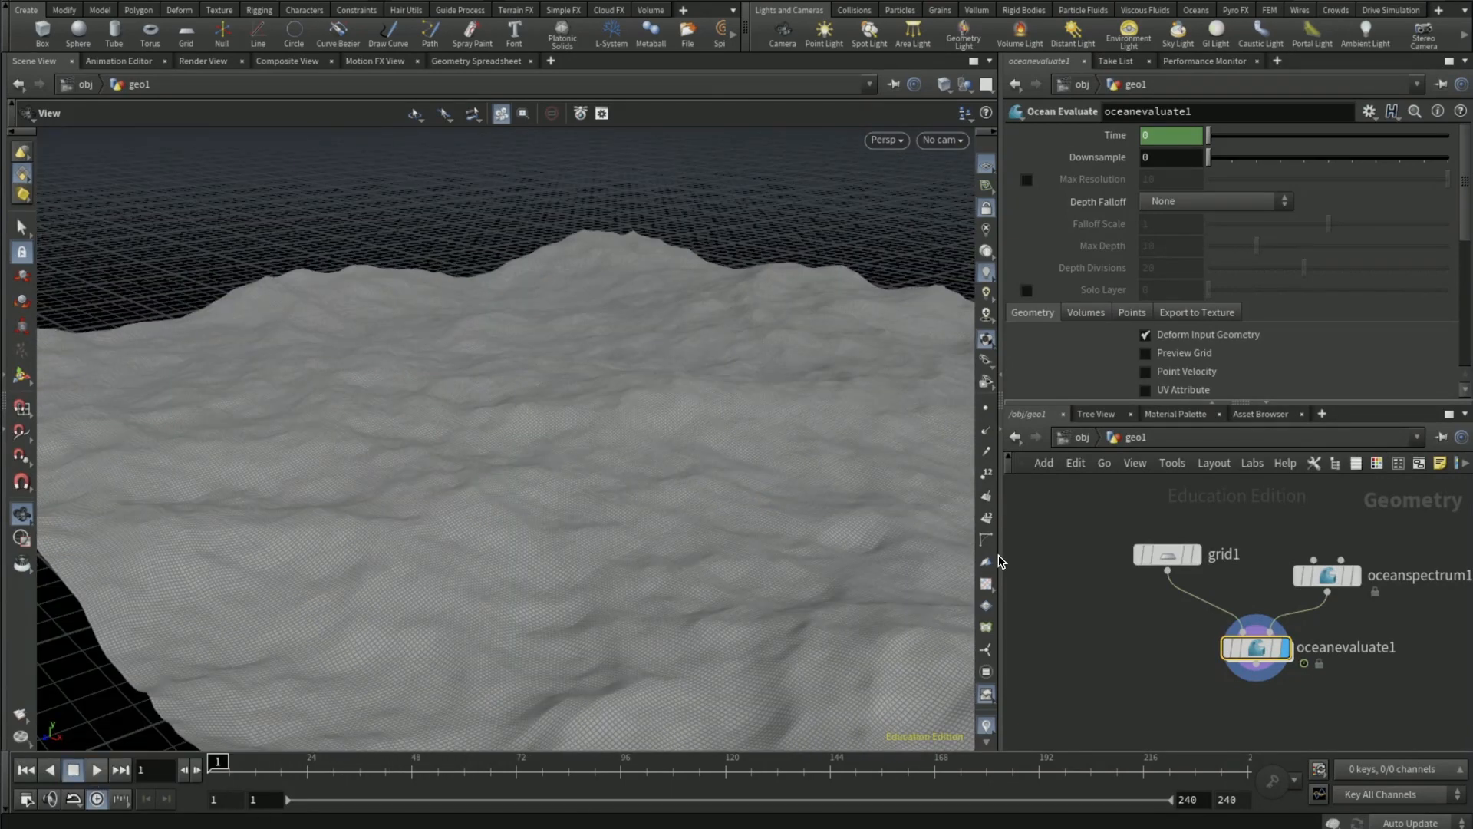
- Set the Ocean Spectrum's grid size to 25 and its time scale to 0.8
click(1329, 580)
scroll(1114, 233, up, 5)
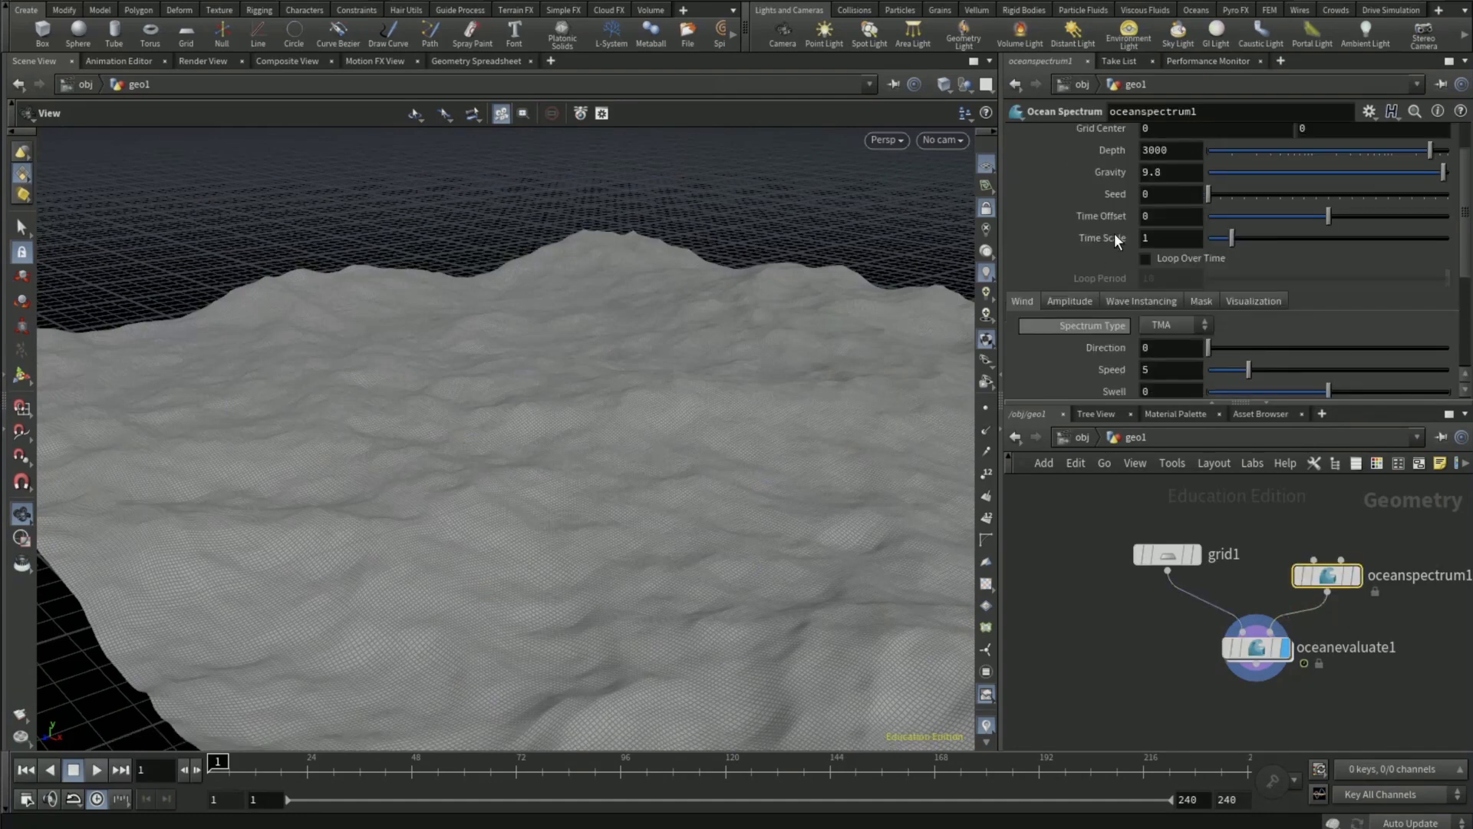
double_click(1163, 158)
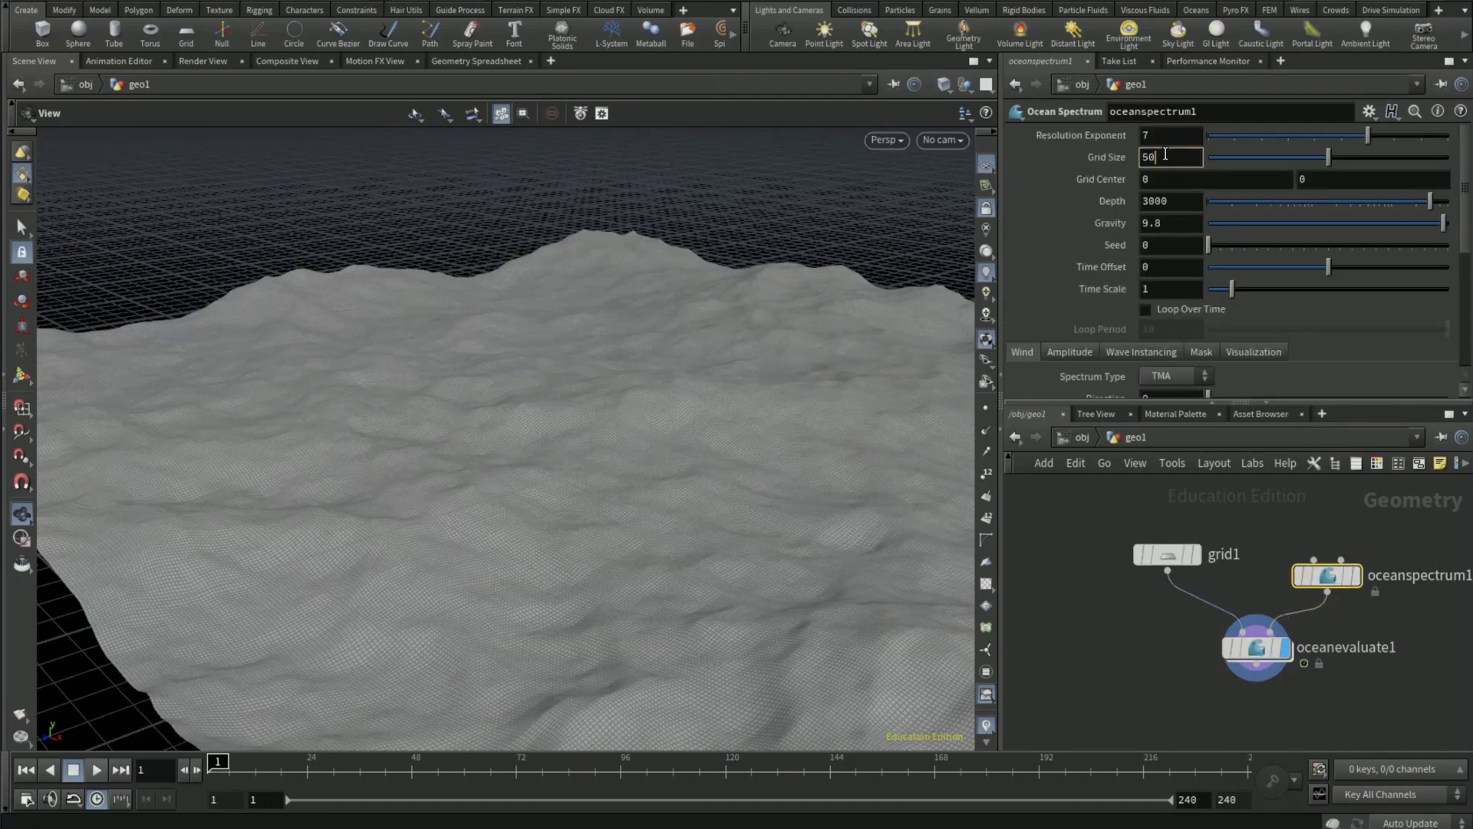
text(25)
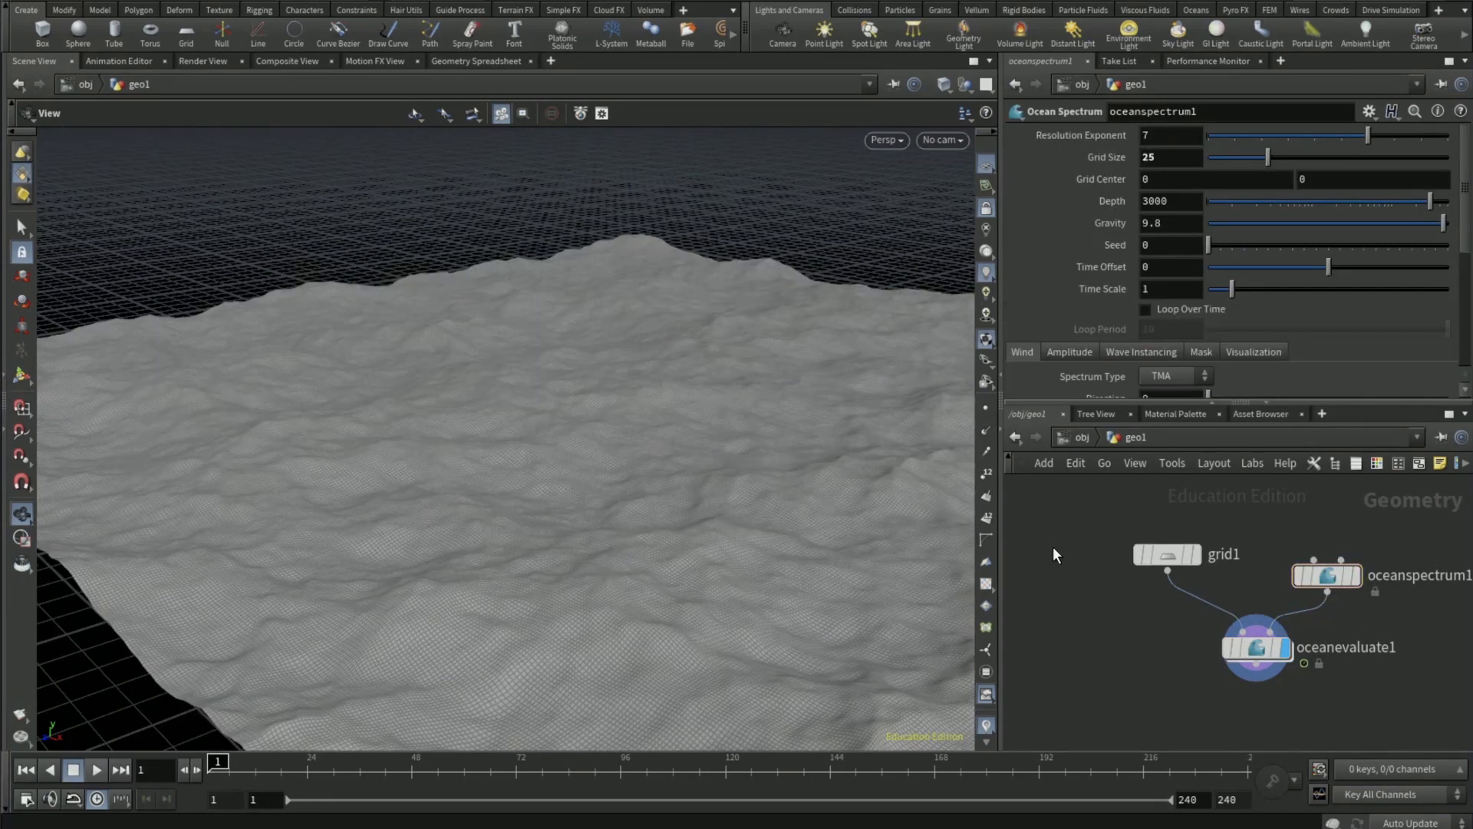
double_click(1145, 287)
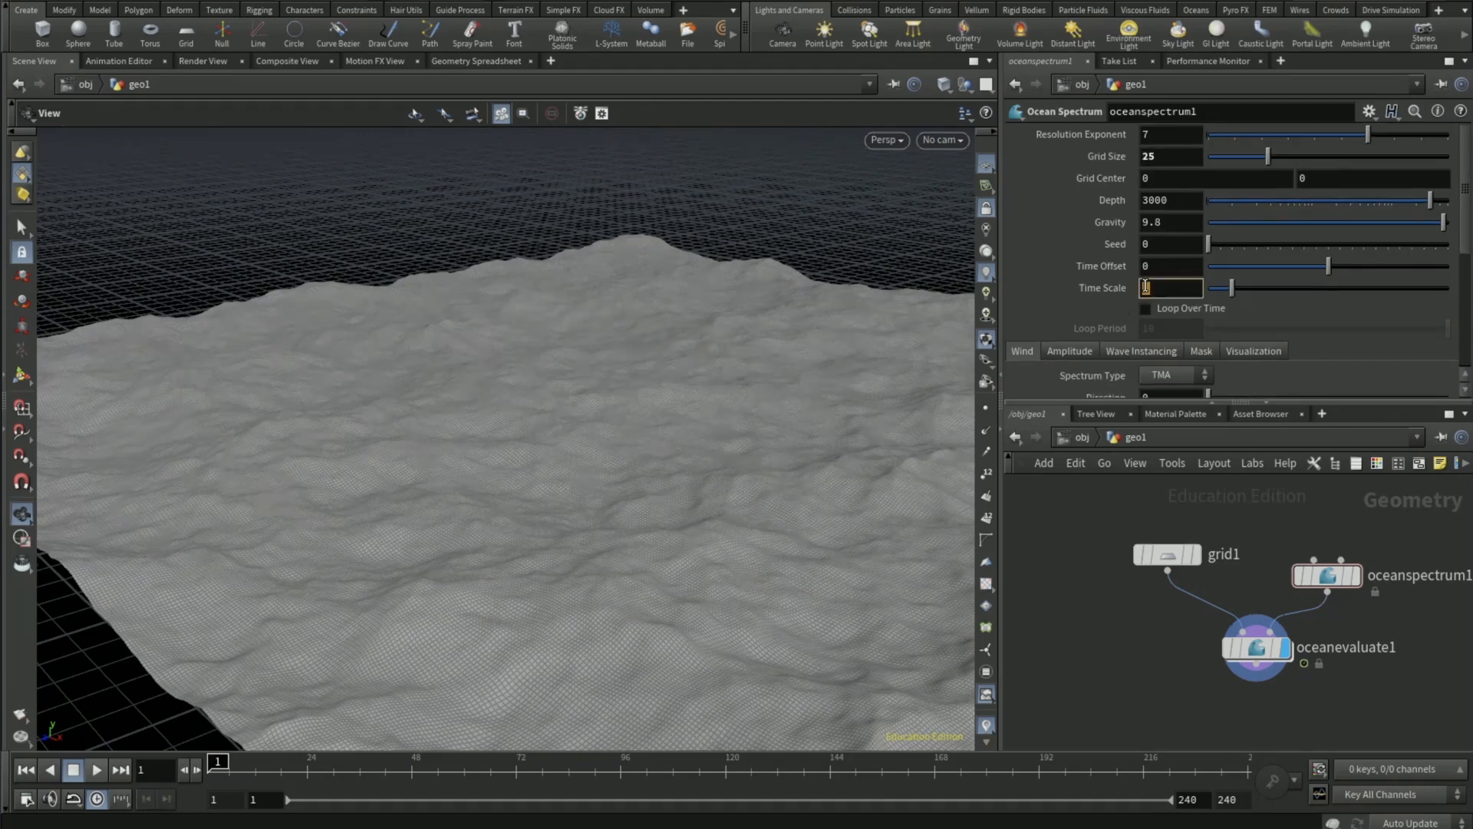
text(.8)
key(Return)
- Set the Ocean Spectrum's wind speed to 3.15 and its wind direction to 180
scroll(1083, 288, down, 4)
double_click(1169, 301)
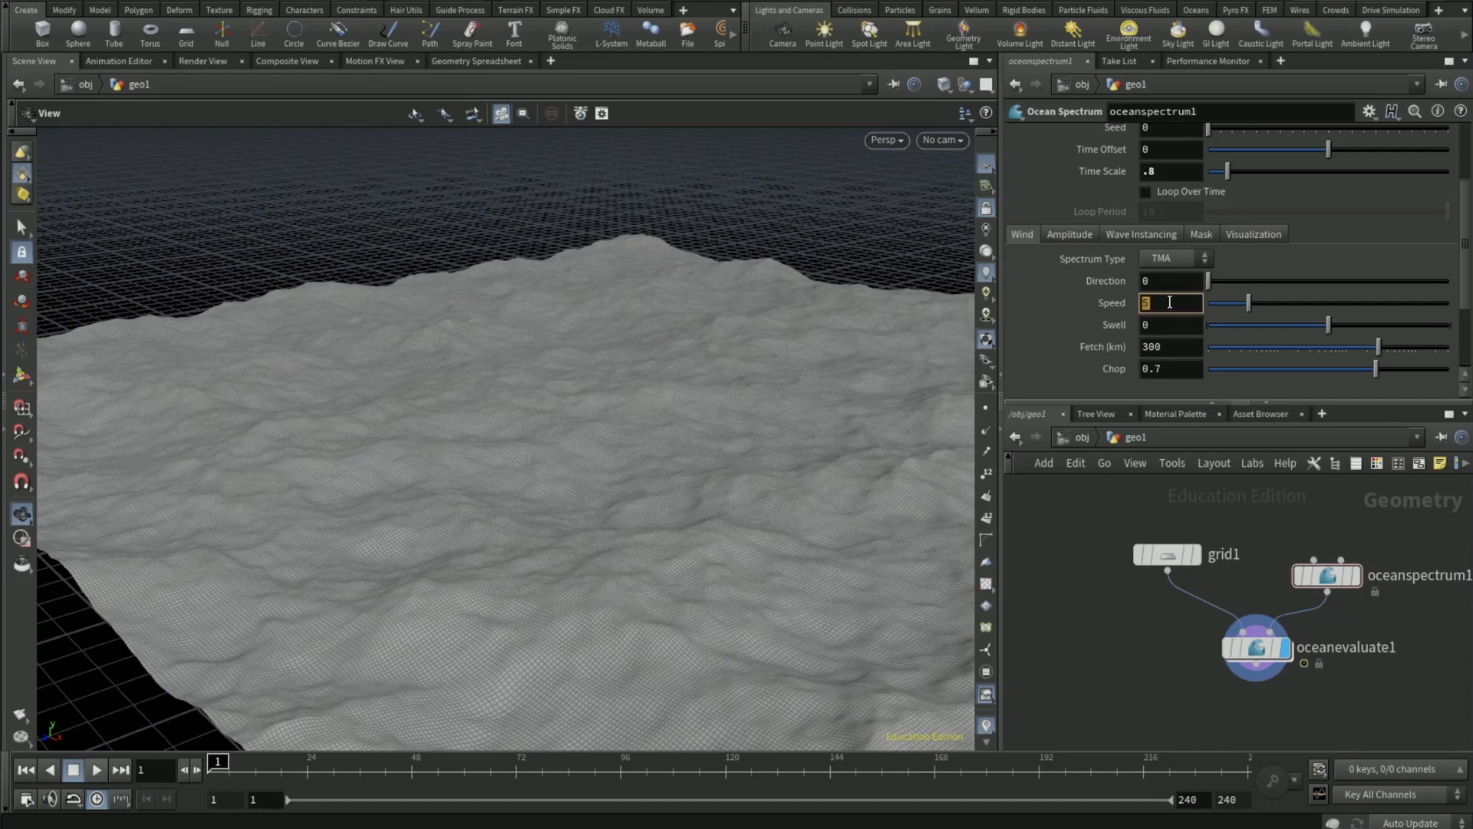
text(3.15)
key(Return)
double_click(1153, 281)
text(10)
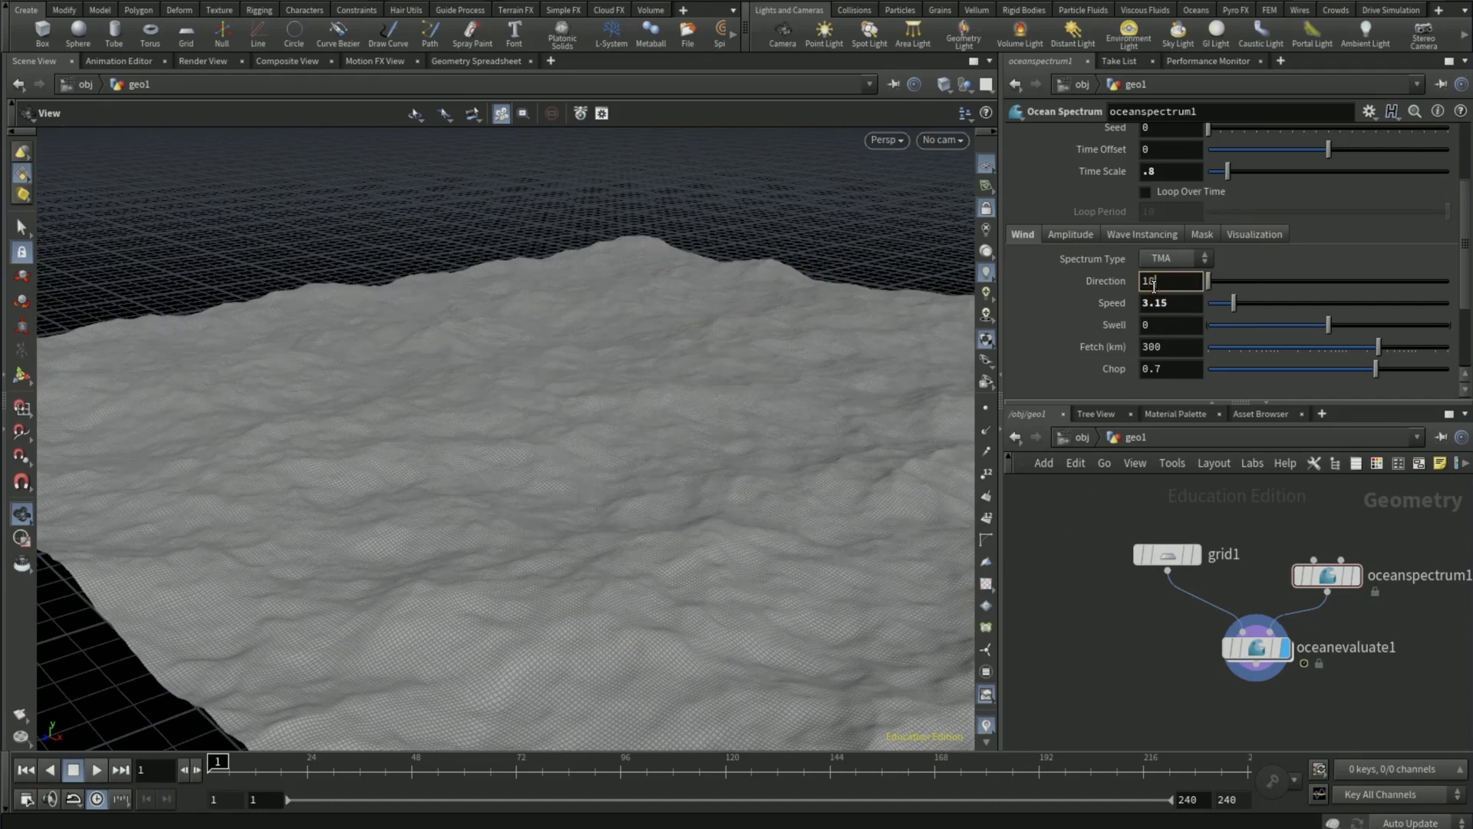
text(0)
key(Return)
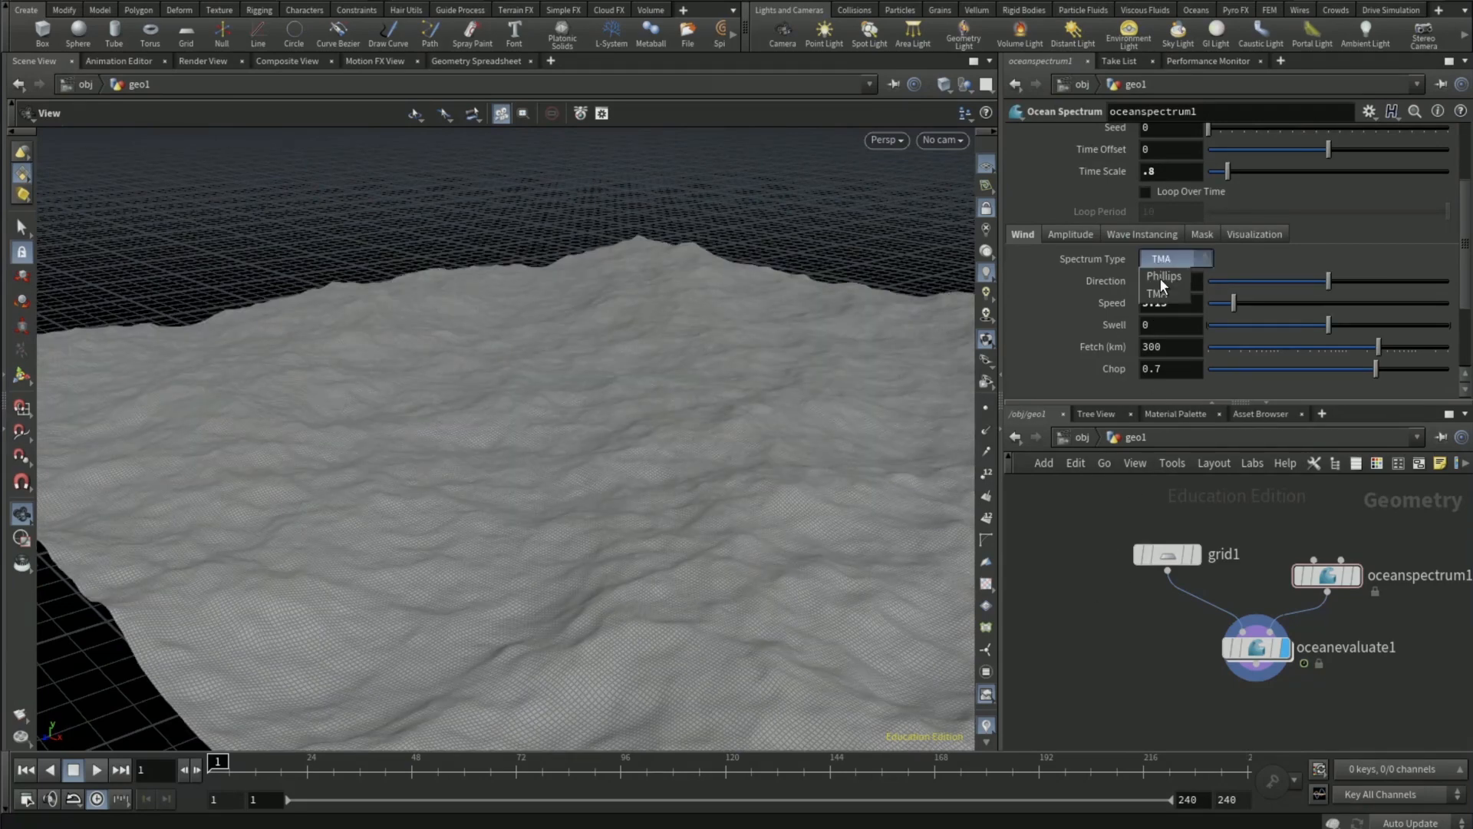
- Change the Ocean Spectrum's spectrum type to Phillips and set the chop to 0.4
click(1165, 277)
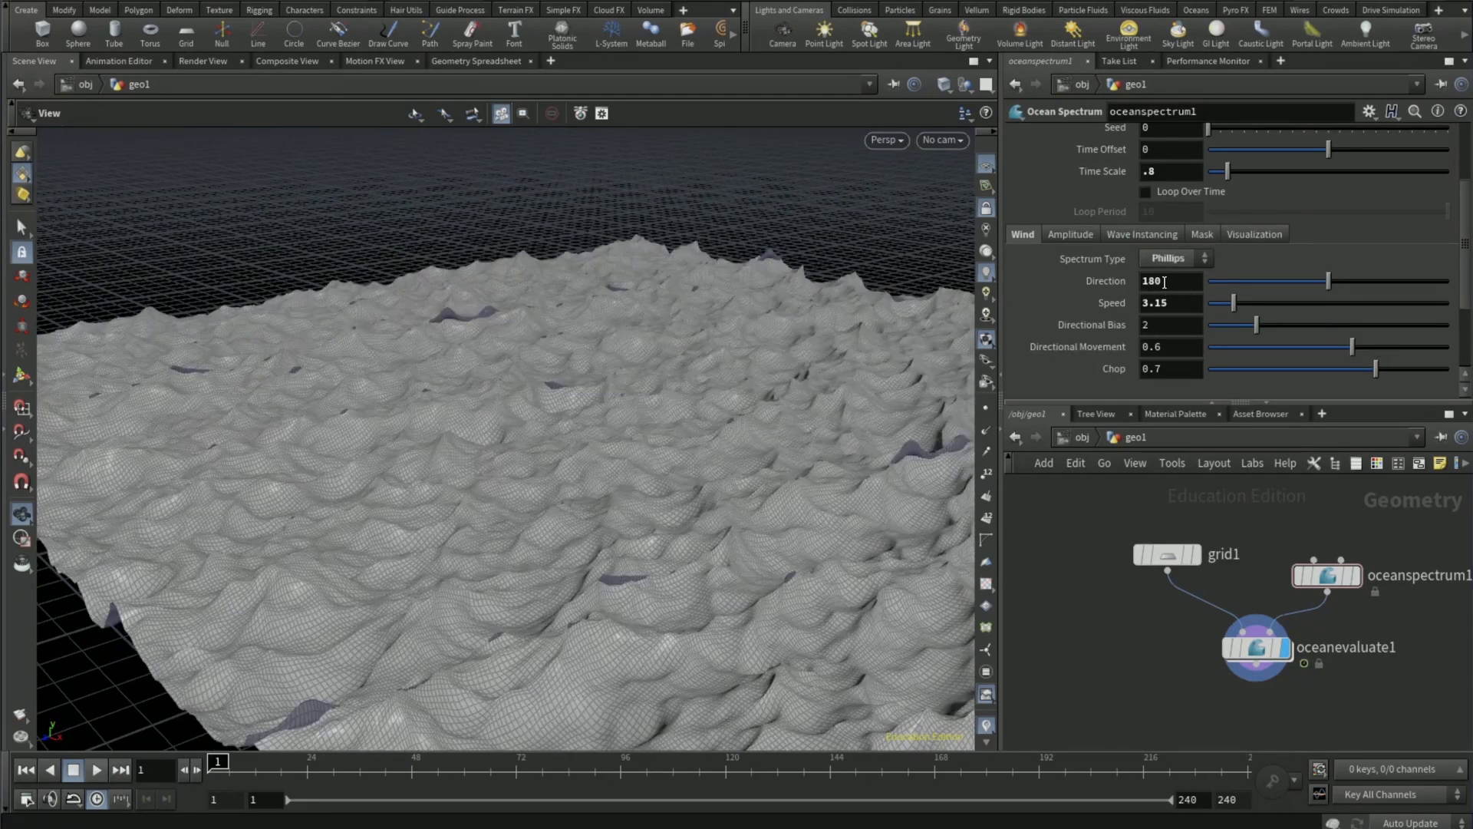
click(1186, 368)
text(.4)
key(Return)
- Set the Ocean Spectrum's amplitude scale to 1.4
click(1074, 238)
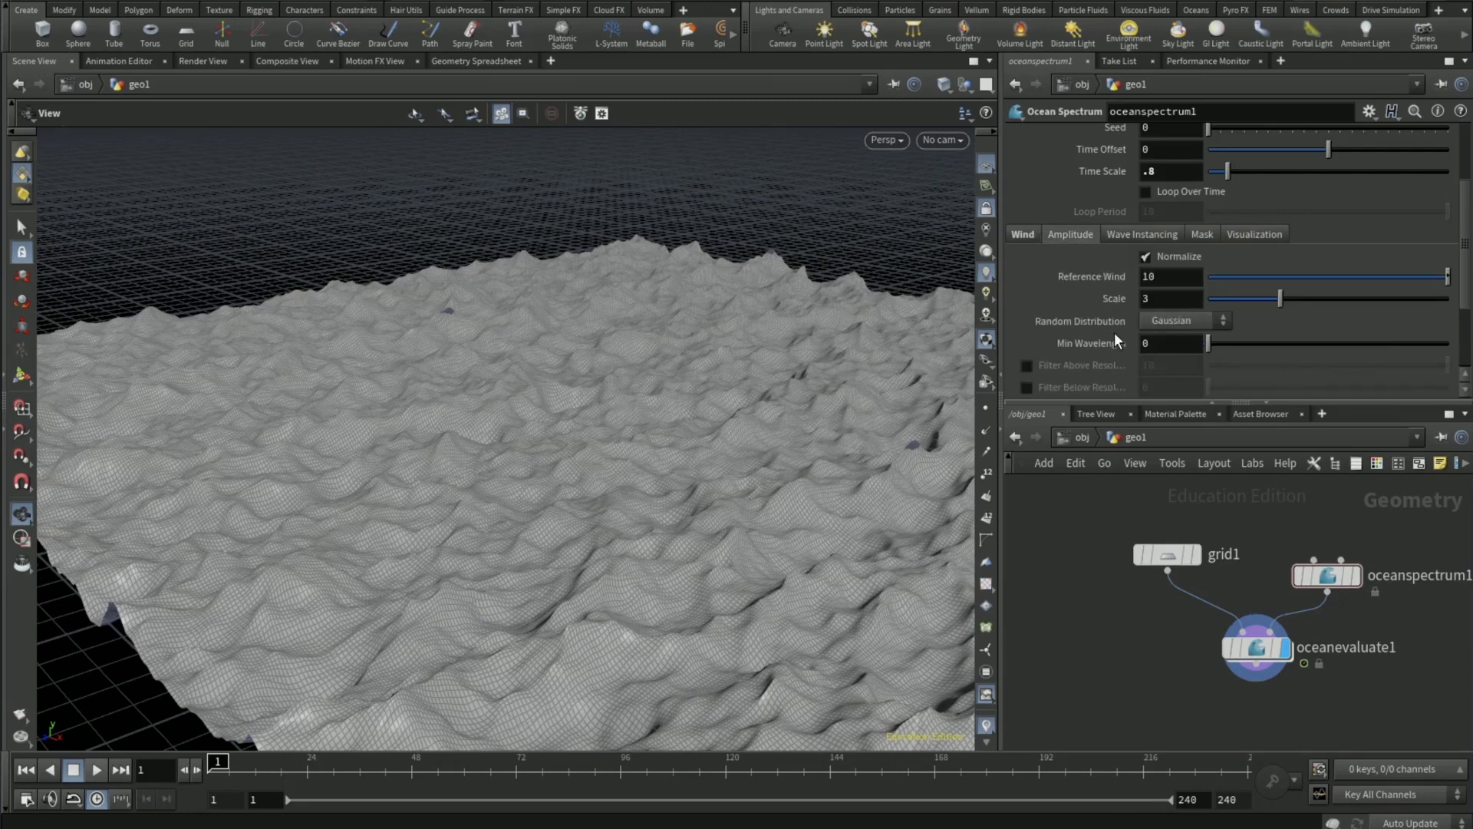
click(1159, 298)
text(1.4)
key(Return)
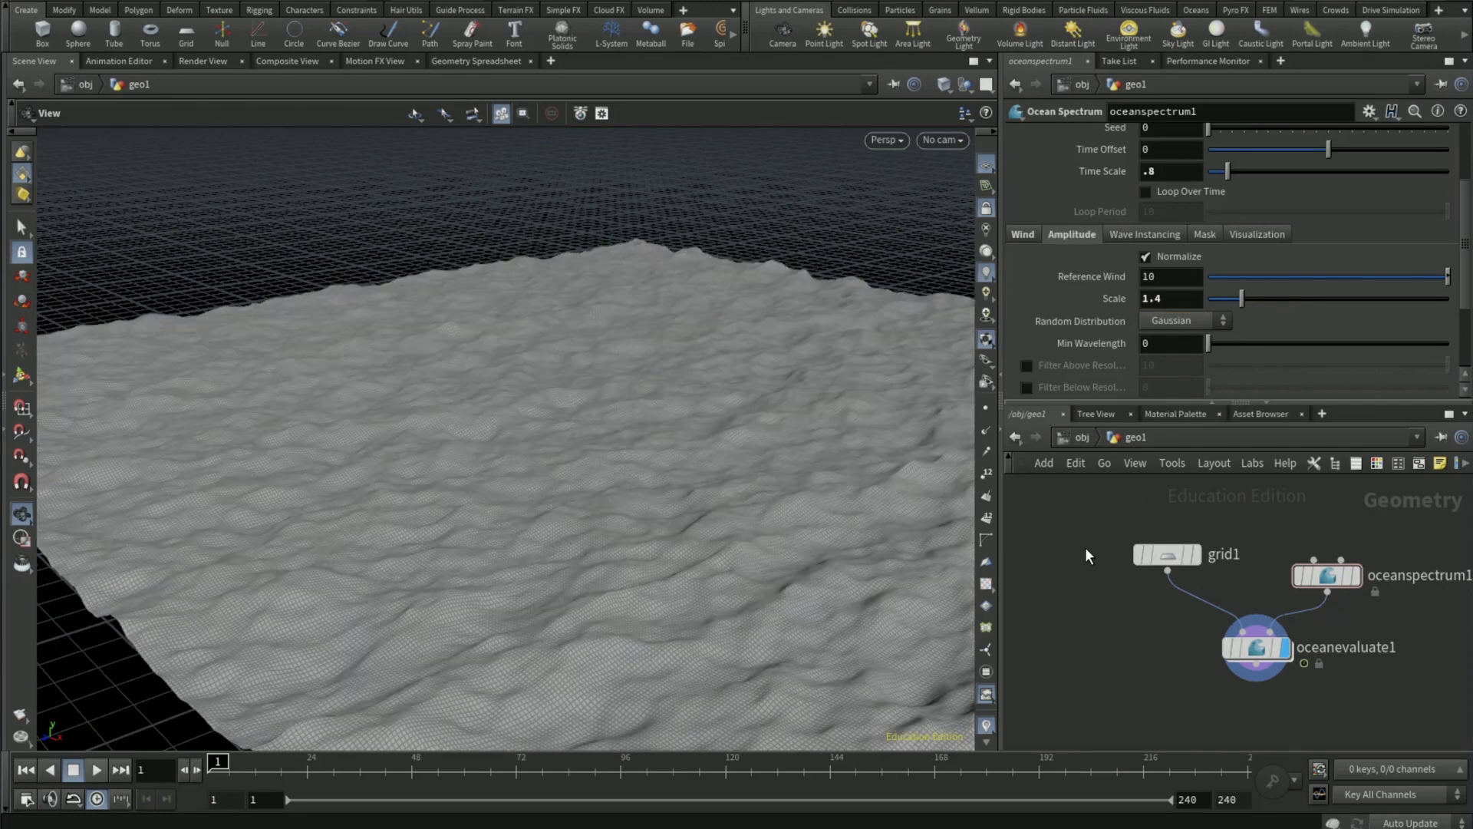
- Return to the object level and hide the ocean geometry object geo1 in the viewport
click(1081, 438)
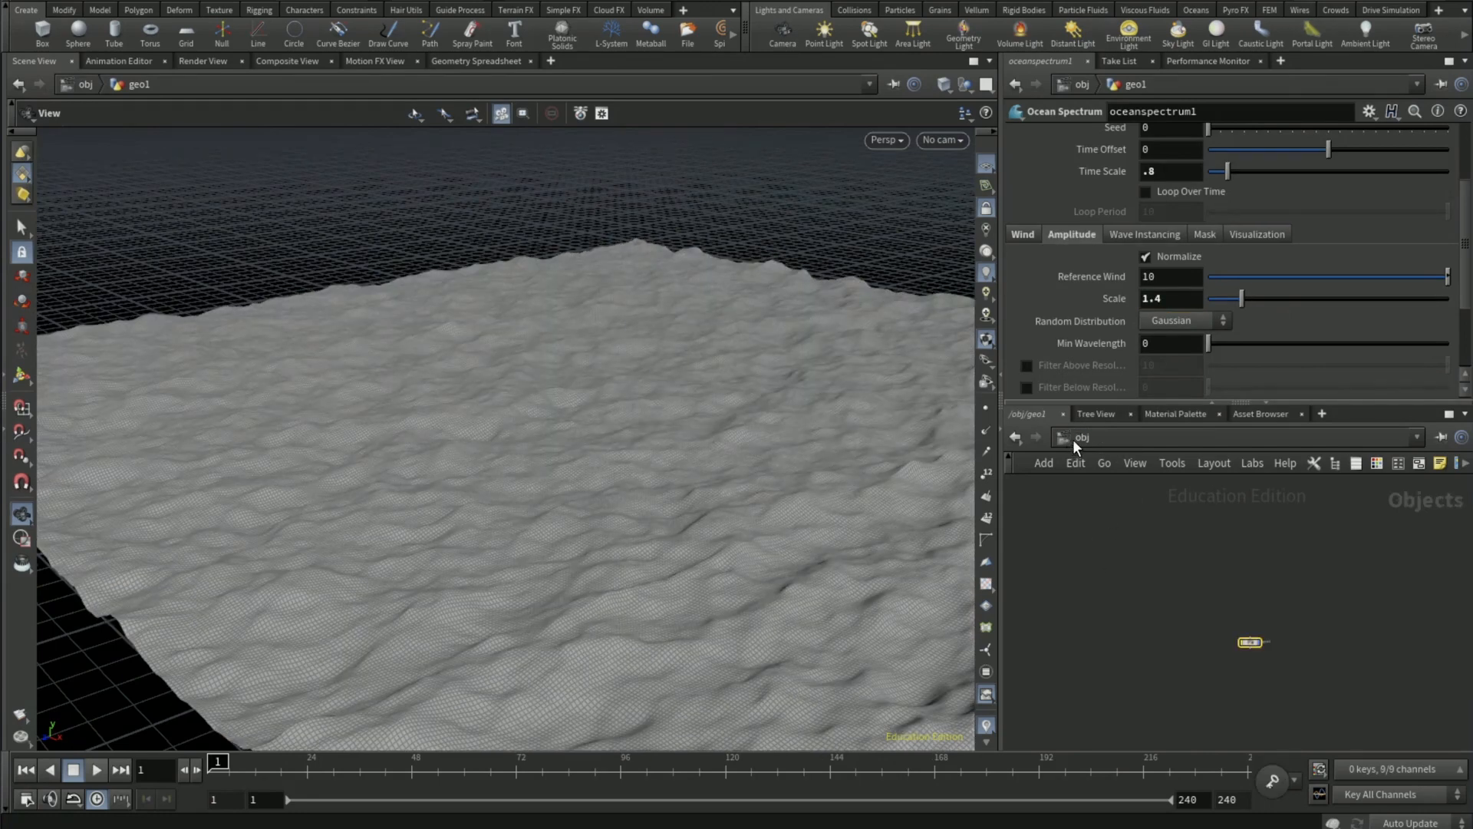
scroll(1255, 650, up, 5)
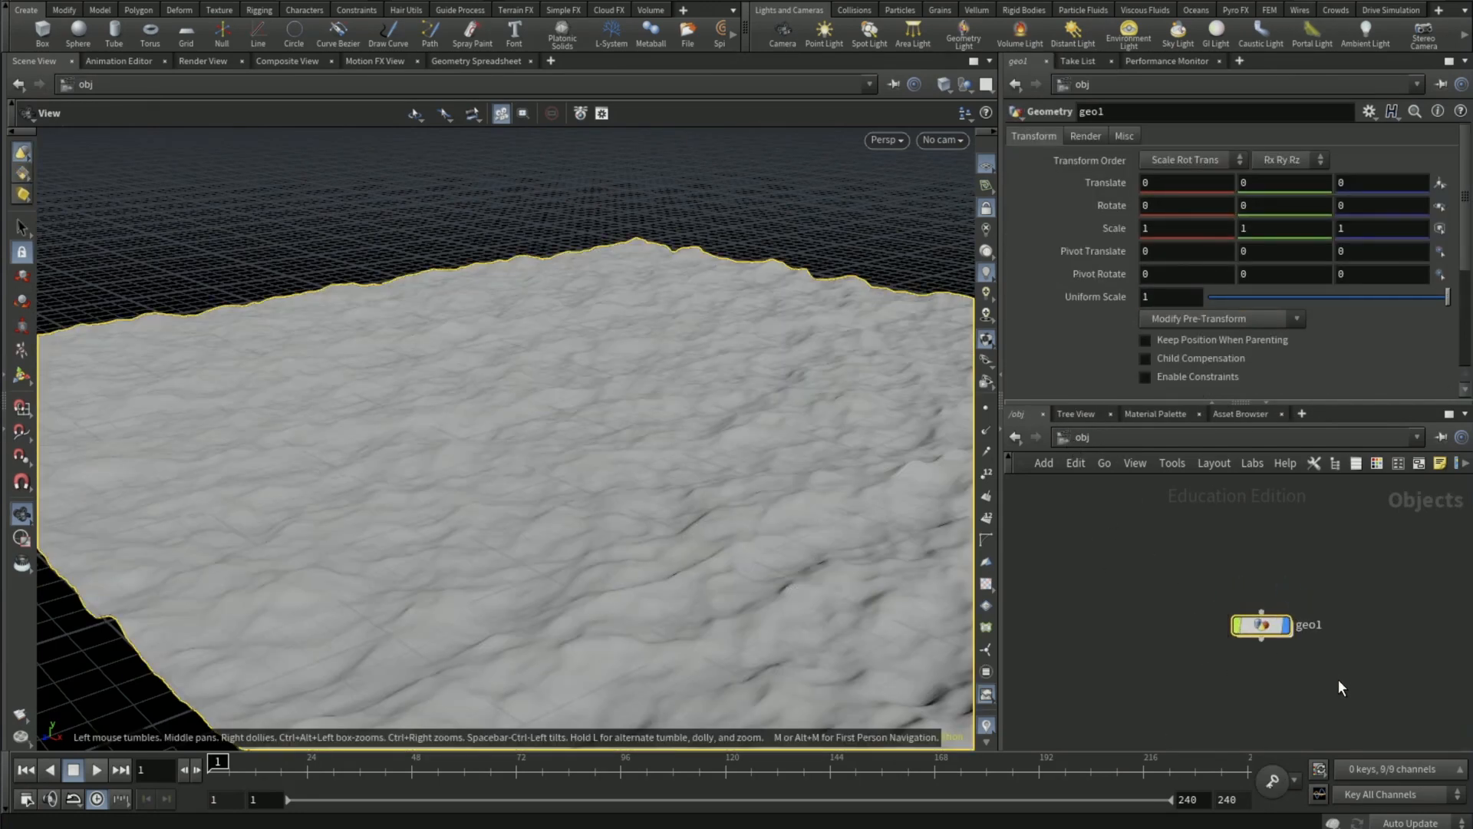
middle_drag(1302, 679, 1166, 669)
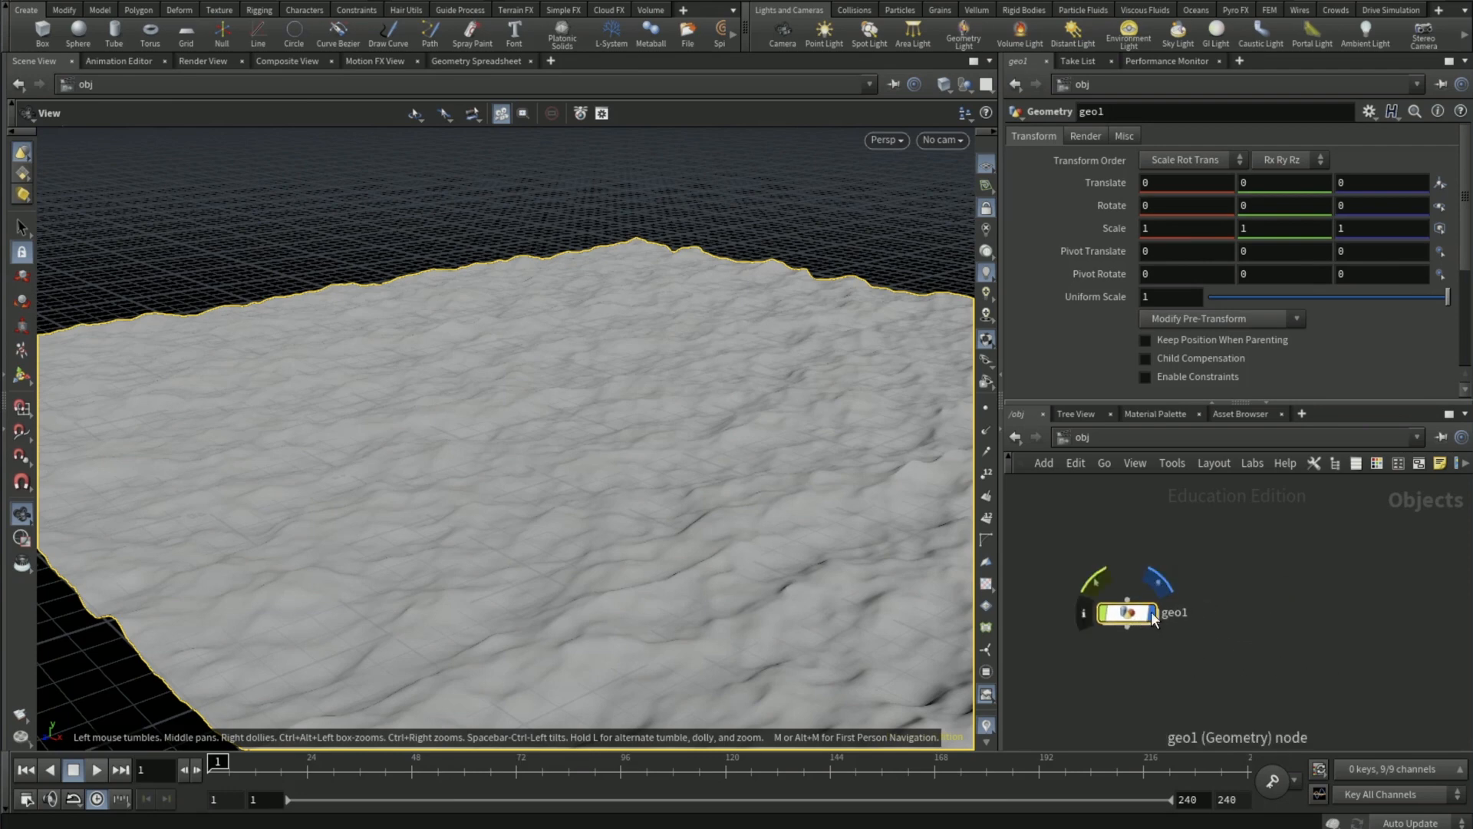
click(1160, 586)
- Add a new Geometry object beside geo1 at the object level and rename it Surface
key(Tab)
text(geo)
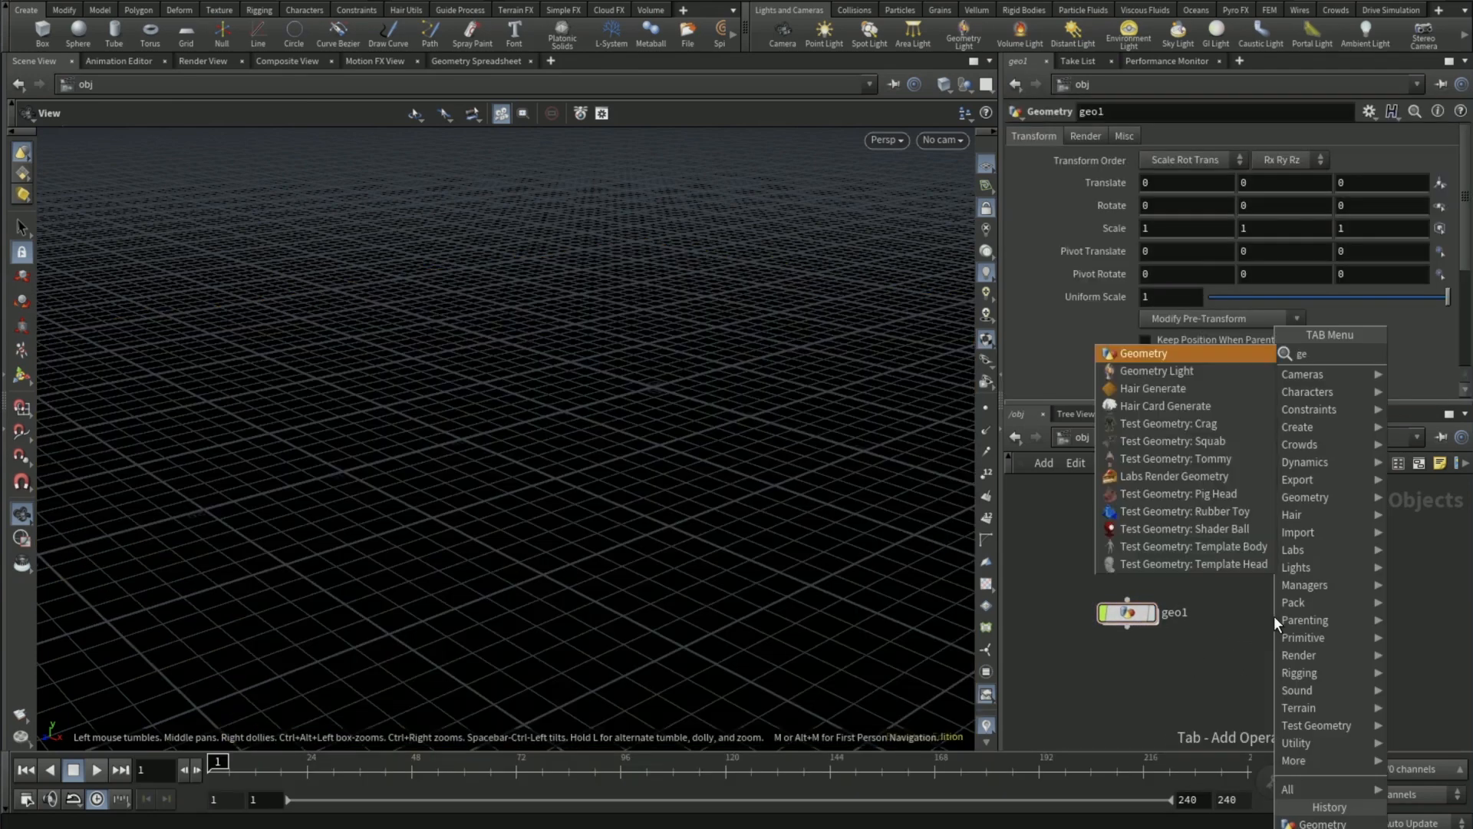
key(Return)
click(1273, 615)
double_click(1313, 614)
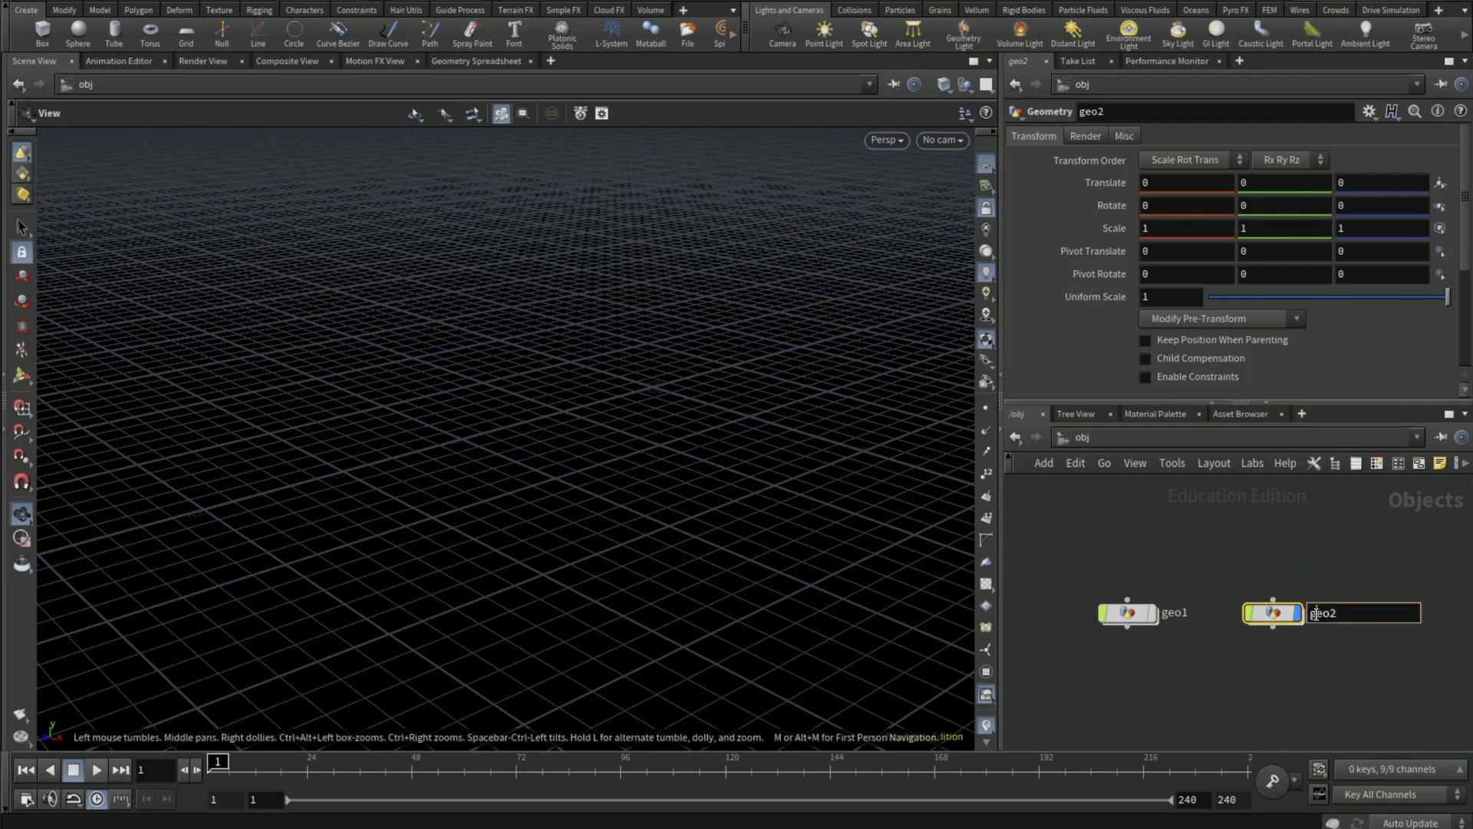
text(surface)
key(Return)
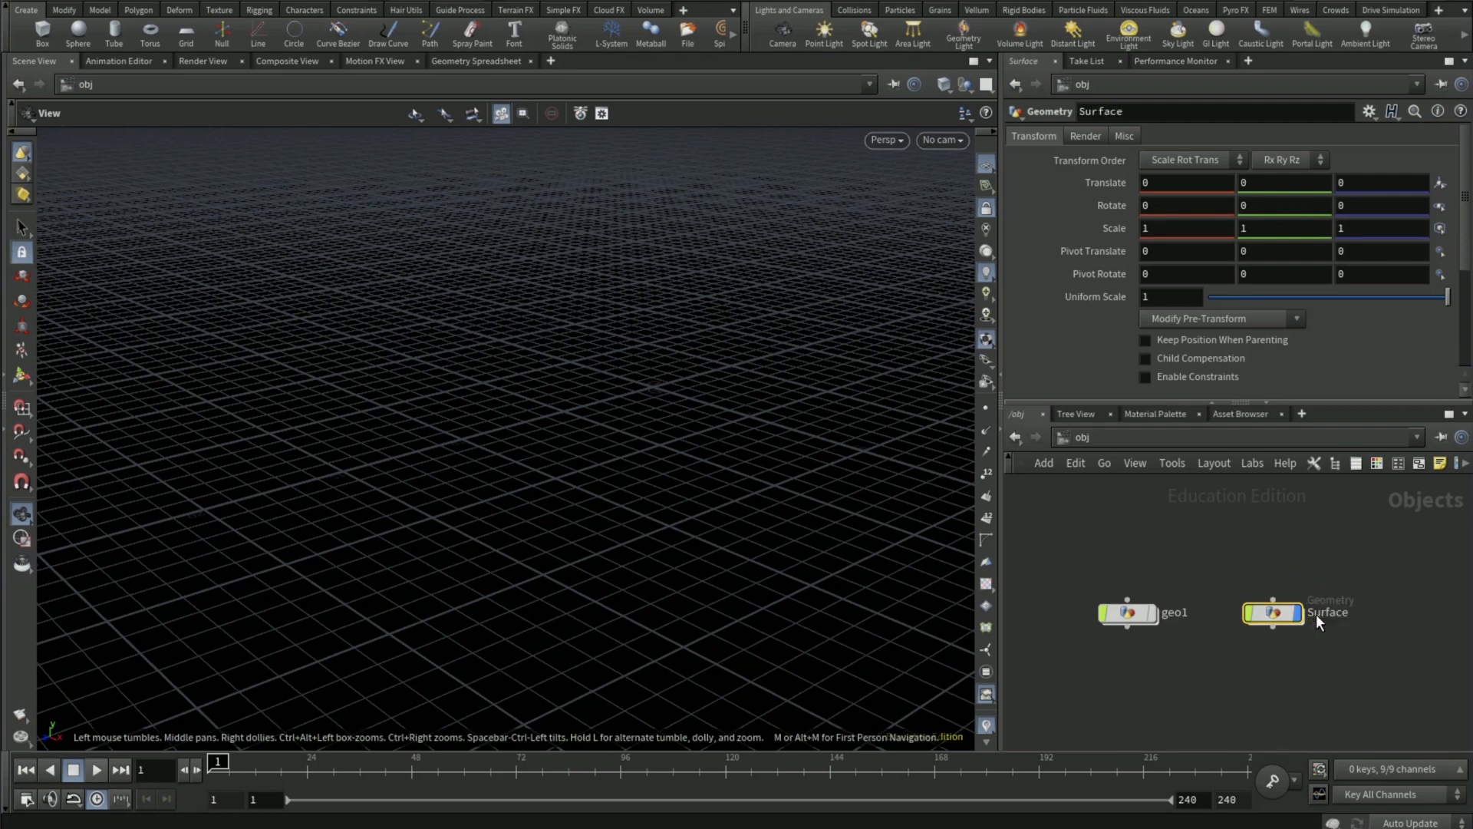
- Inside the Surface object, add a Grid node and set its size to 50 by 50
double_click(1276, 614)
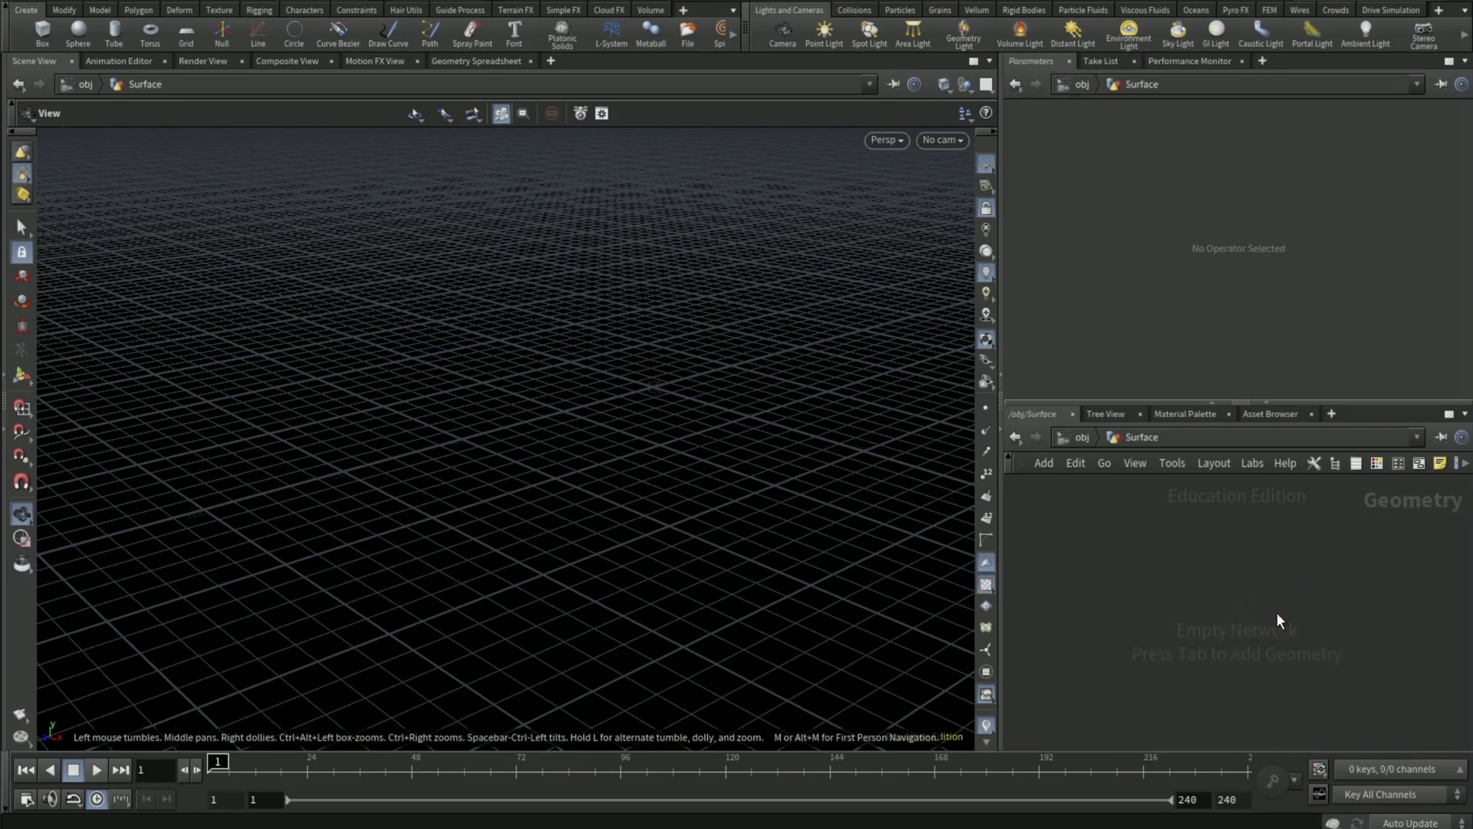
key(Tab)
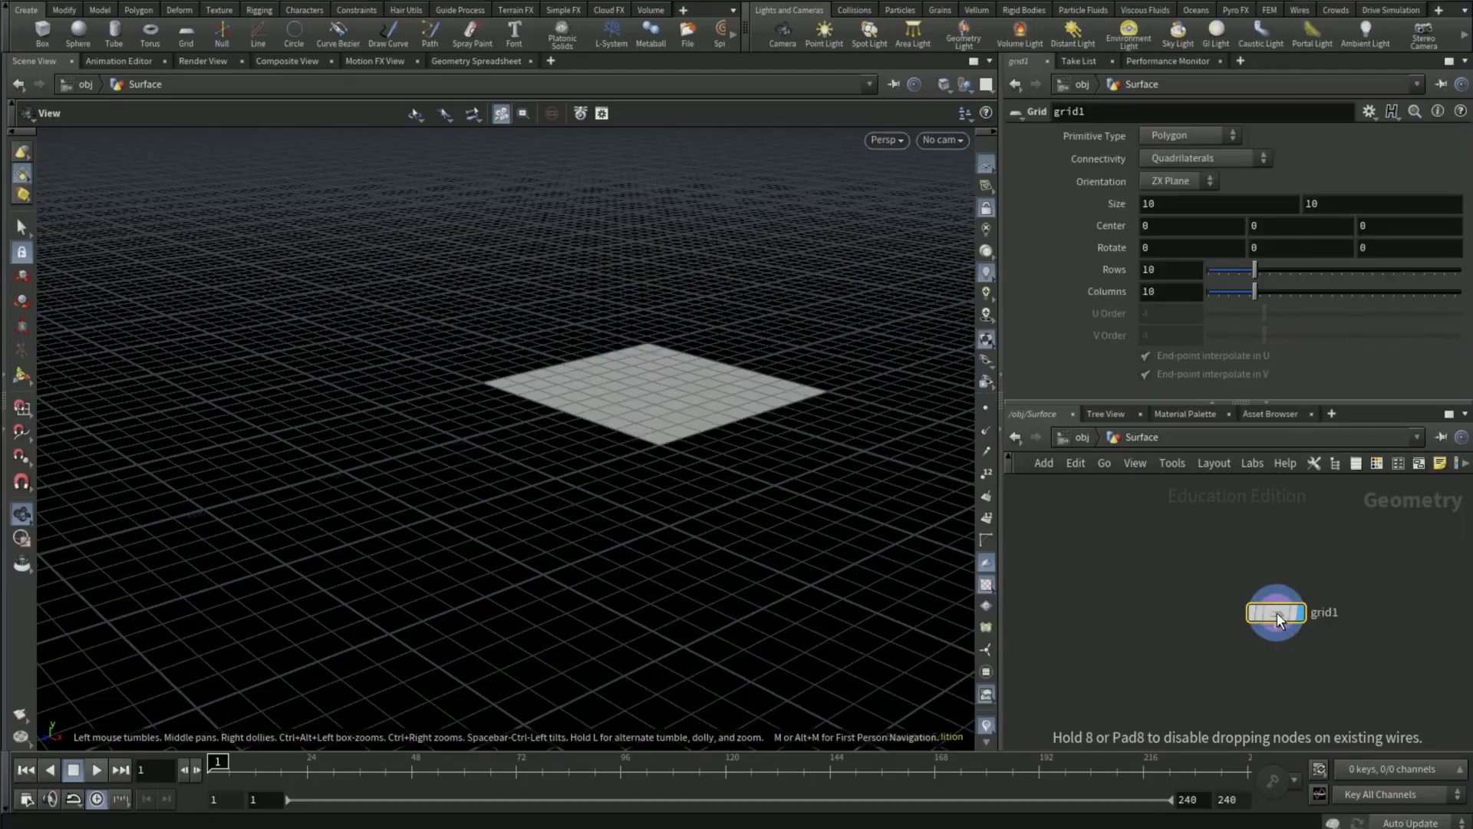
click(1182, 206)
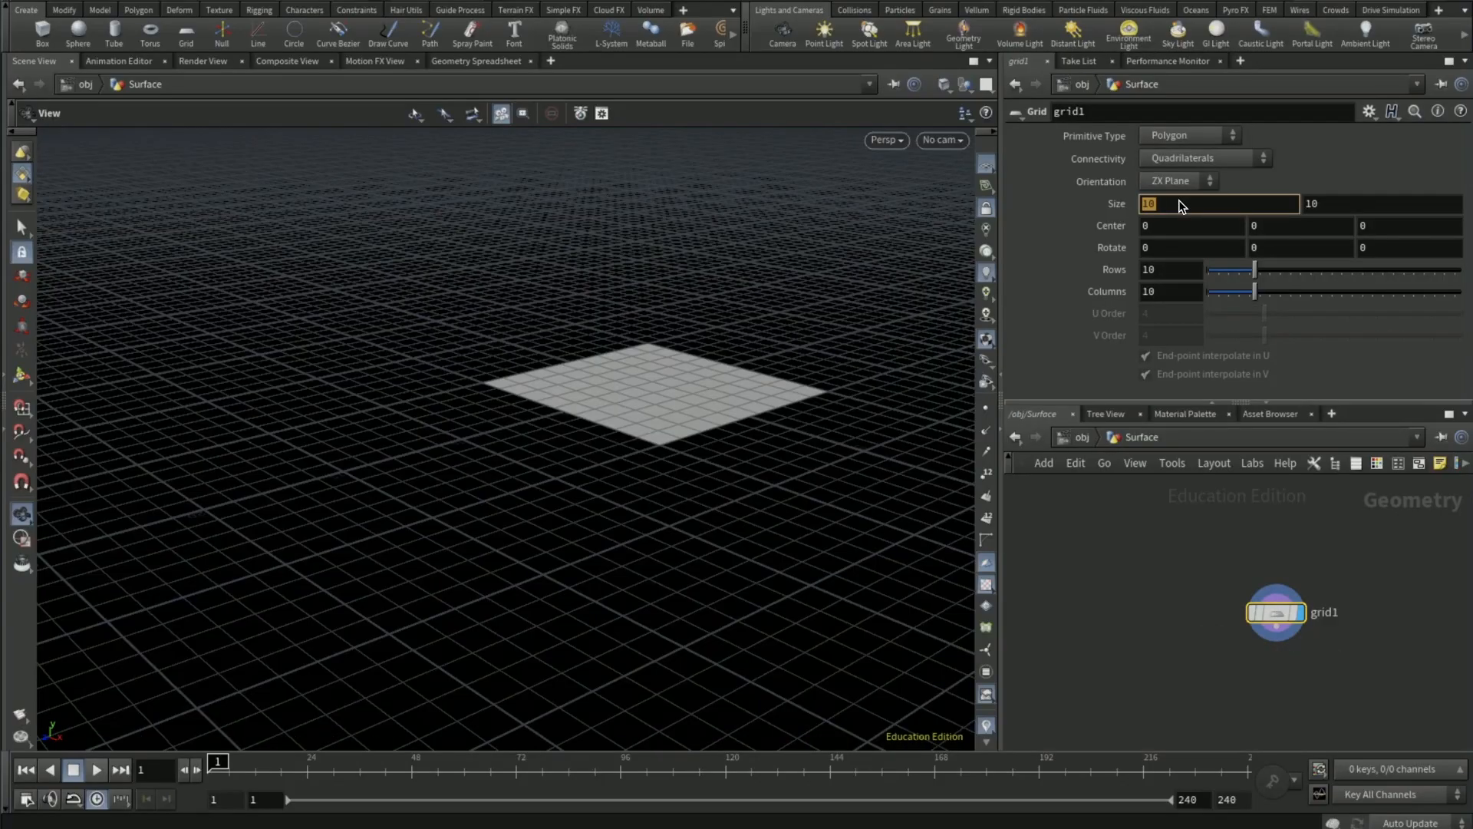
text(50)
click(1333, 202)
text(50)
key(Return)
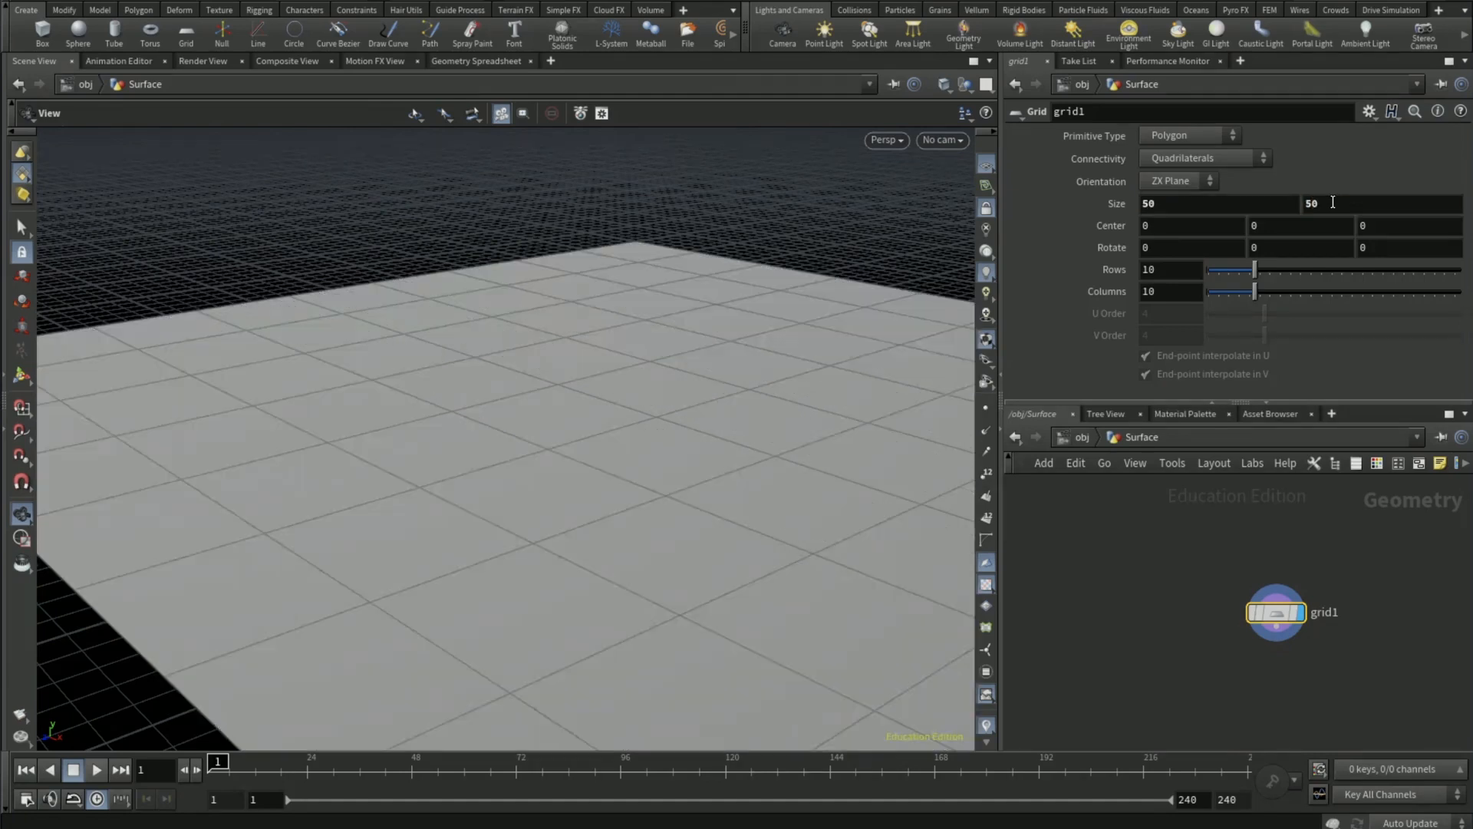
- Set the grid's rows and columns to 2 each
click(1156, 274)
text(2)
key(Return)
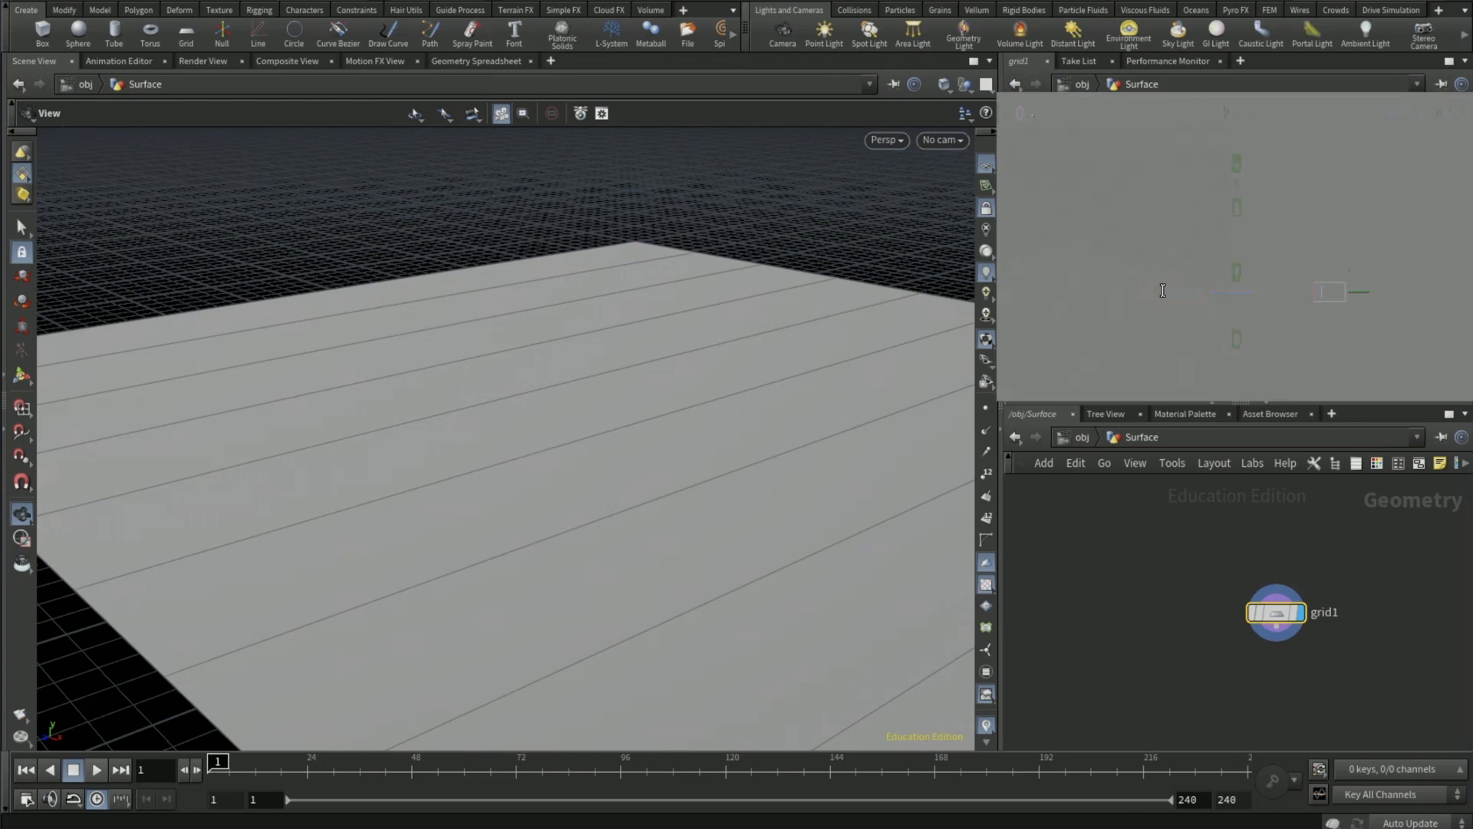
click(1162, 291)
key(BackSpace)
text(2)
key(Return)
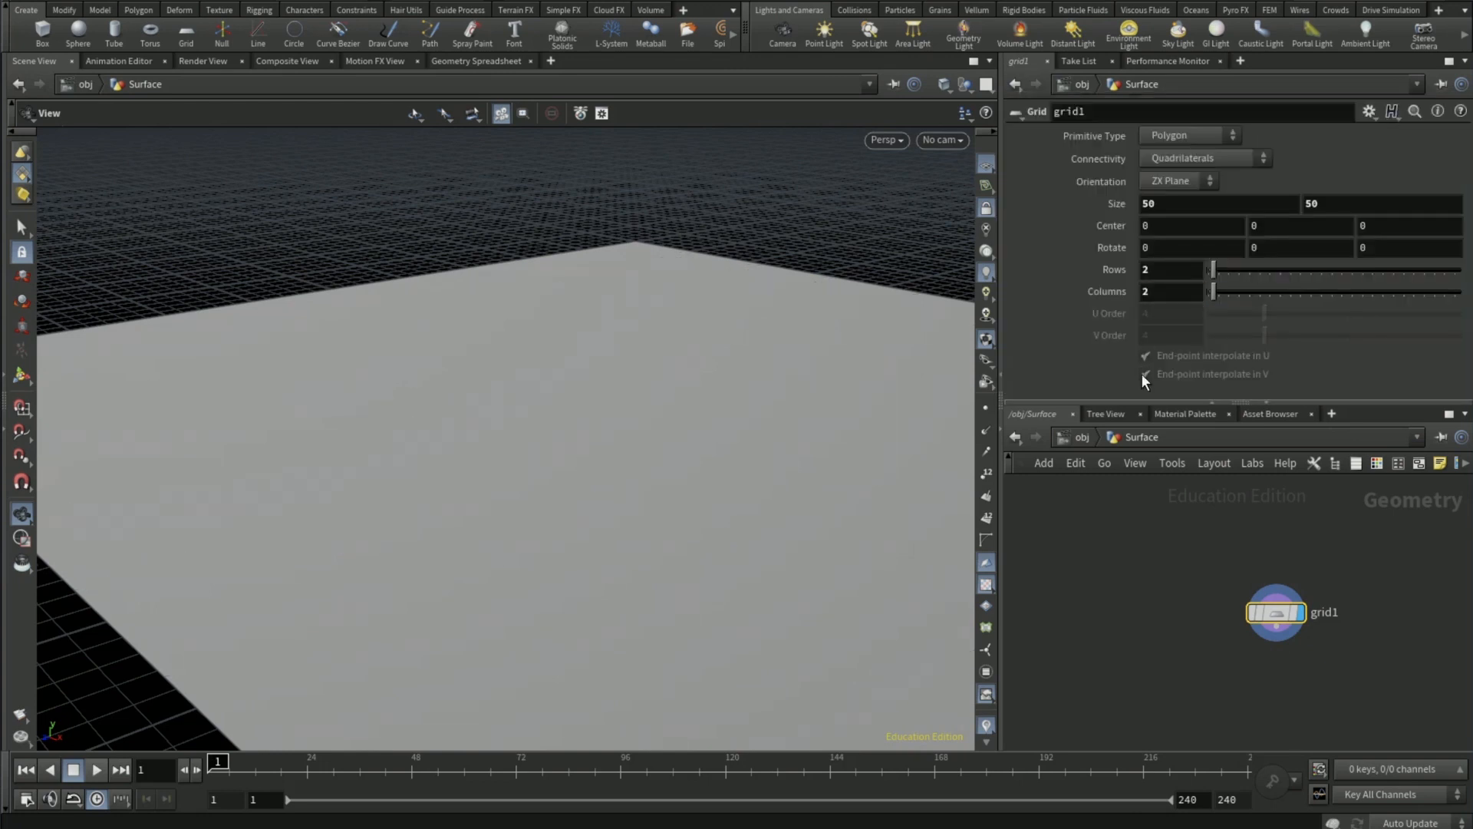
- Return to the object level, duplicate the Surface object and rename the copy Volume
click(1077, 437)
middle_drag(1281, 649, 1140, 648)
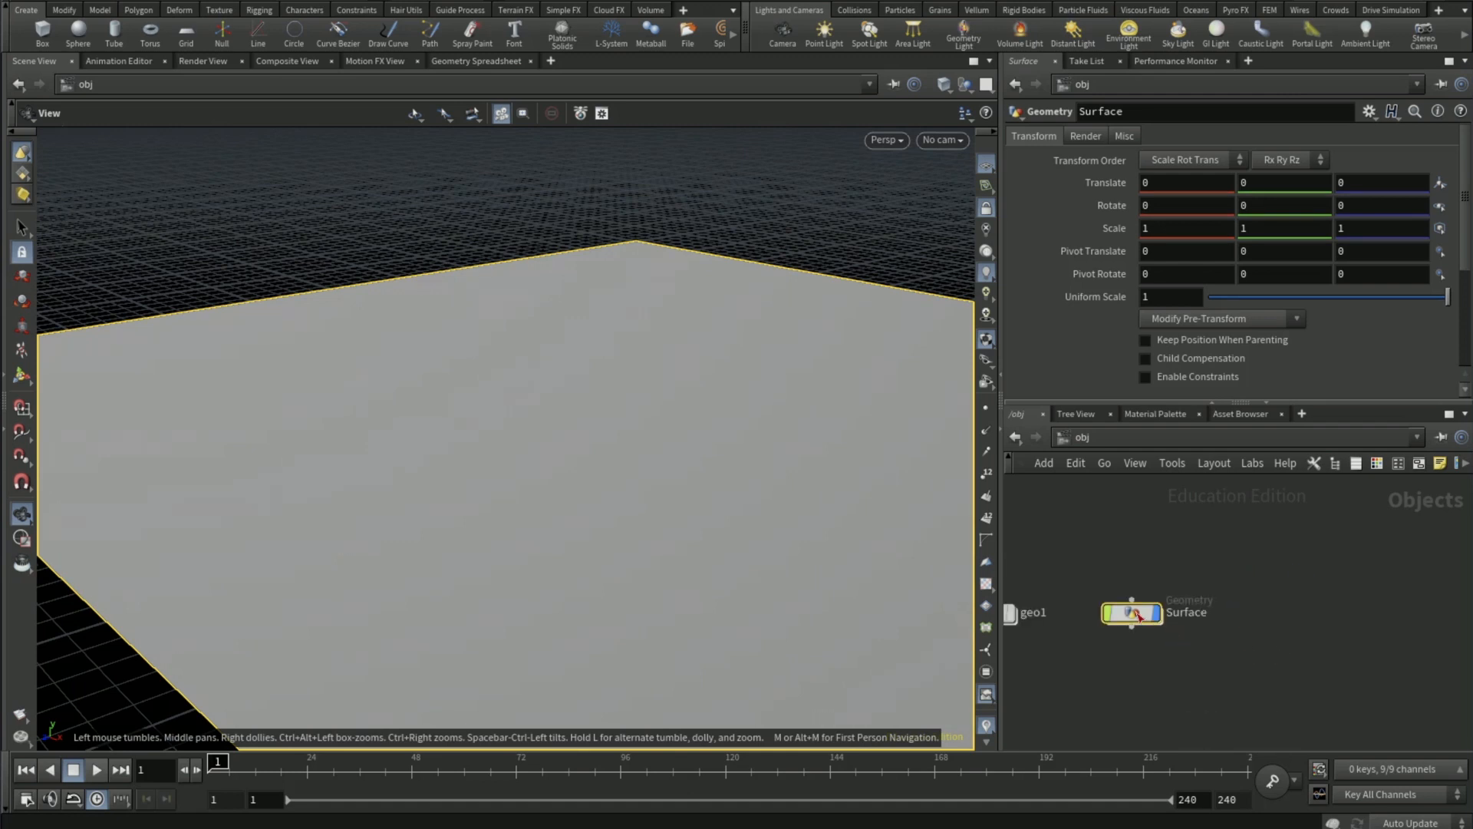
alt+drag(1136, 612, 1285, 613)
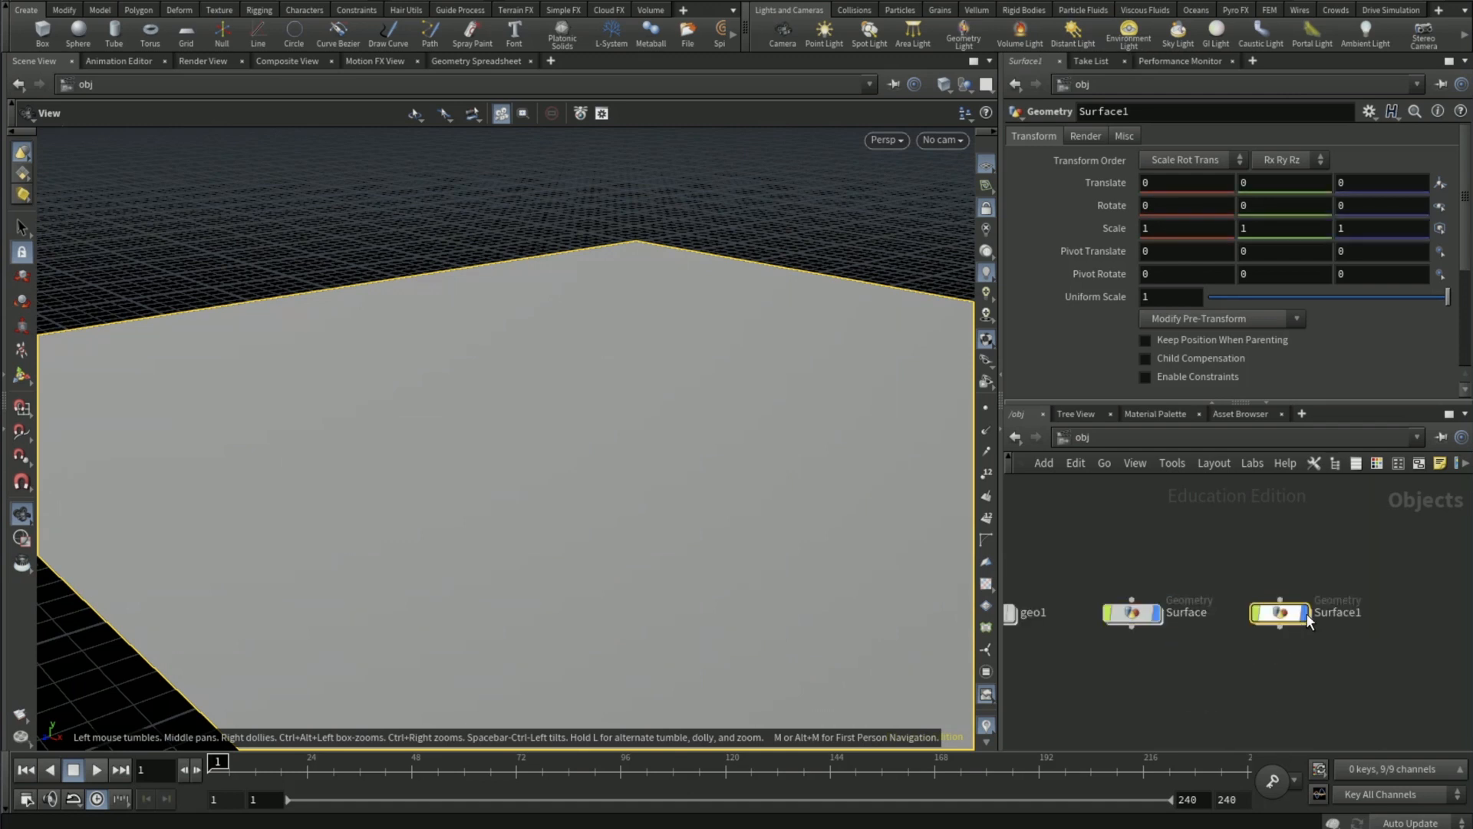
click(1356, 613)
text(Volume)
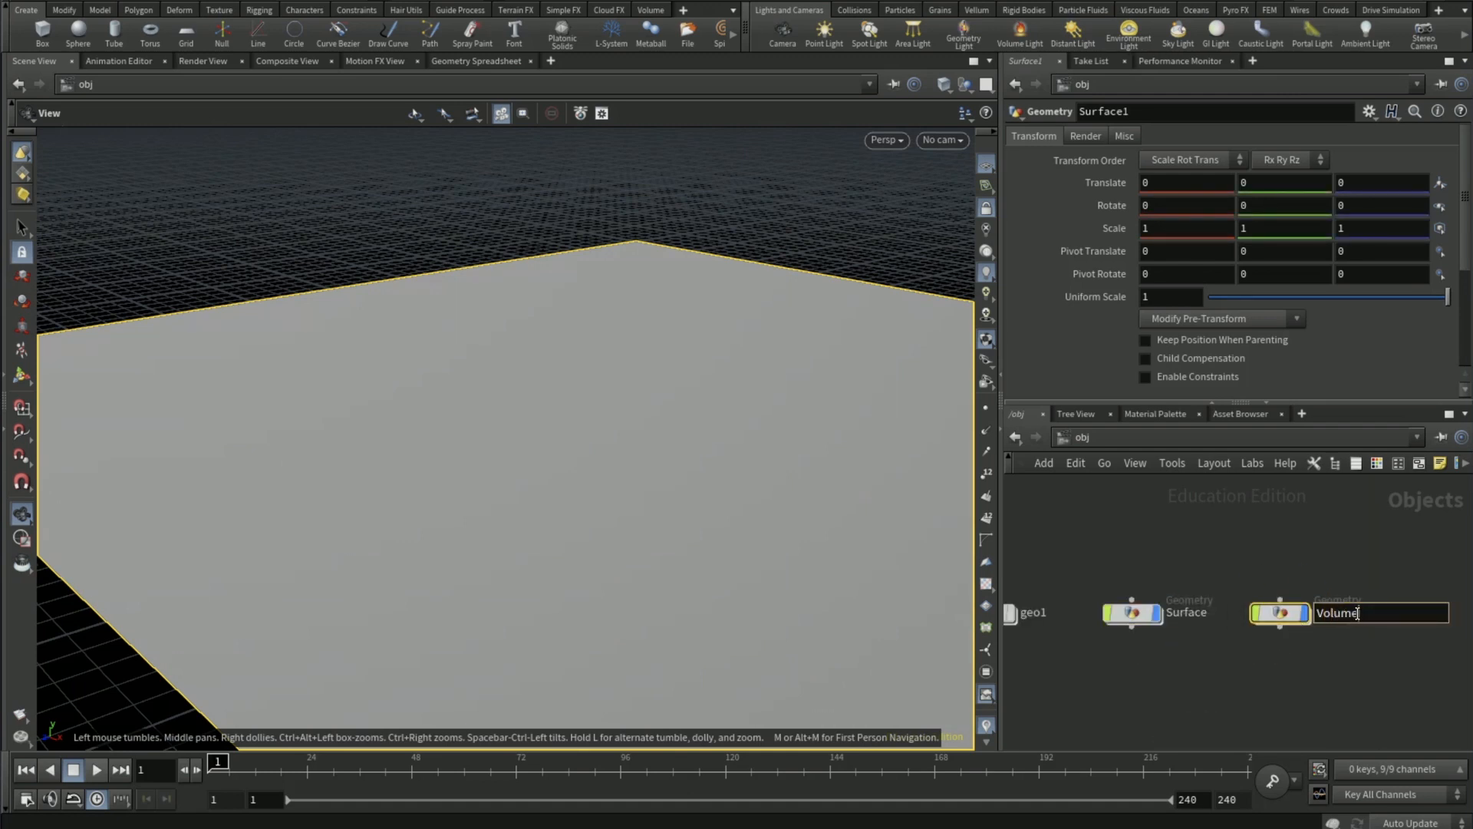
key(Return)
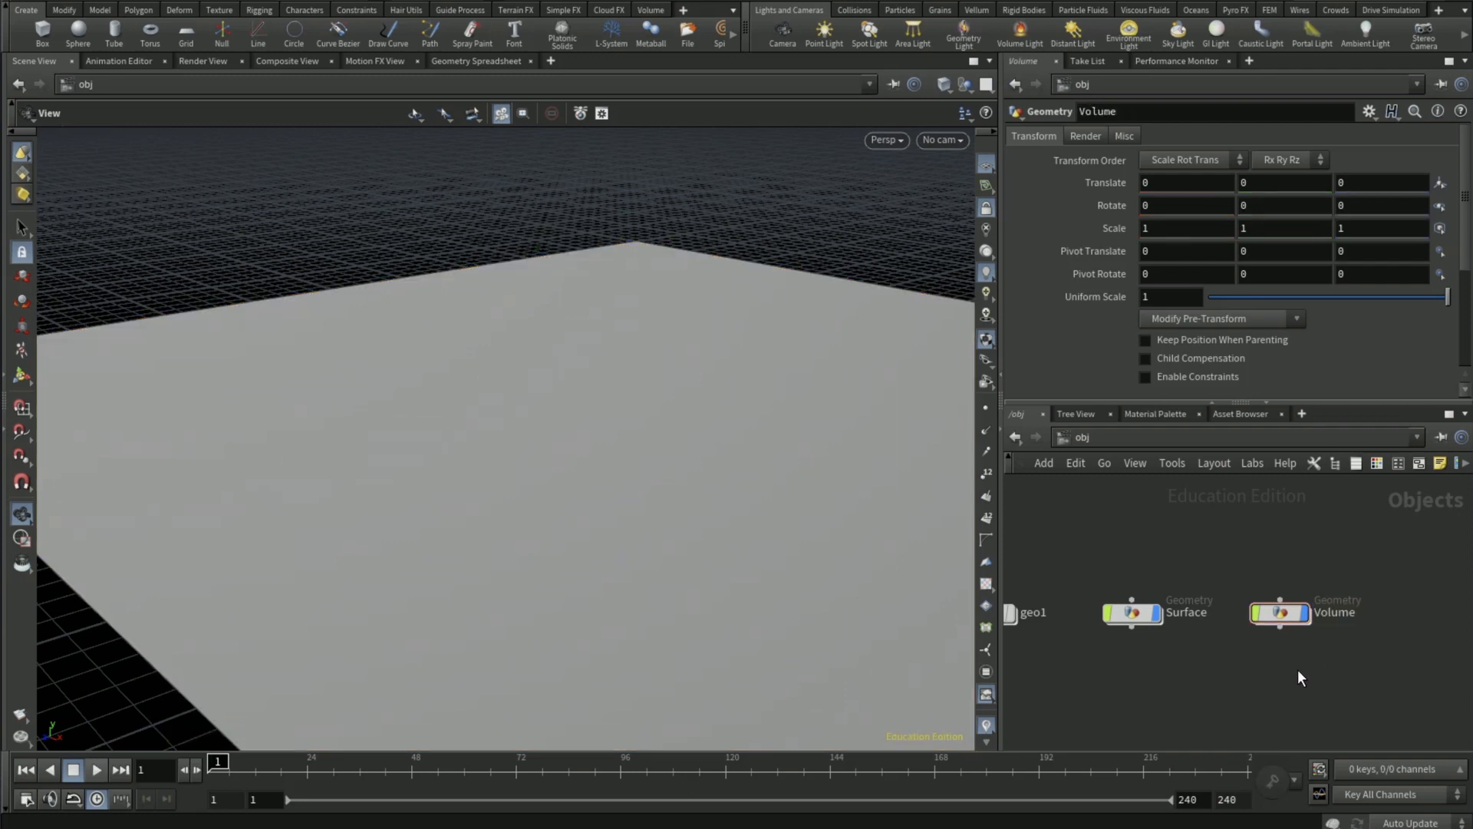
- Inside the Volume object, connect a PolyExtrude node after the grid and display its result
double_click(1279, 617)
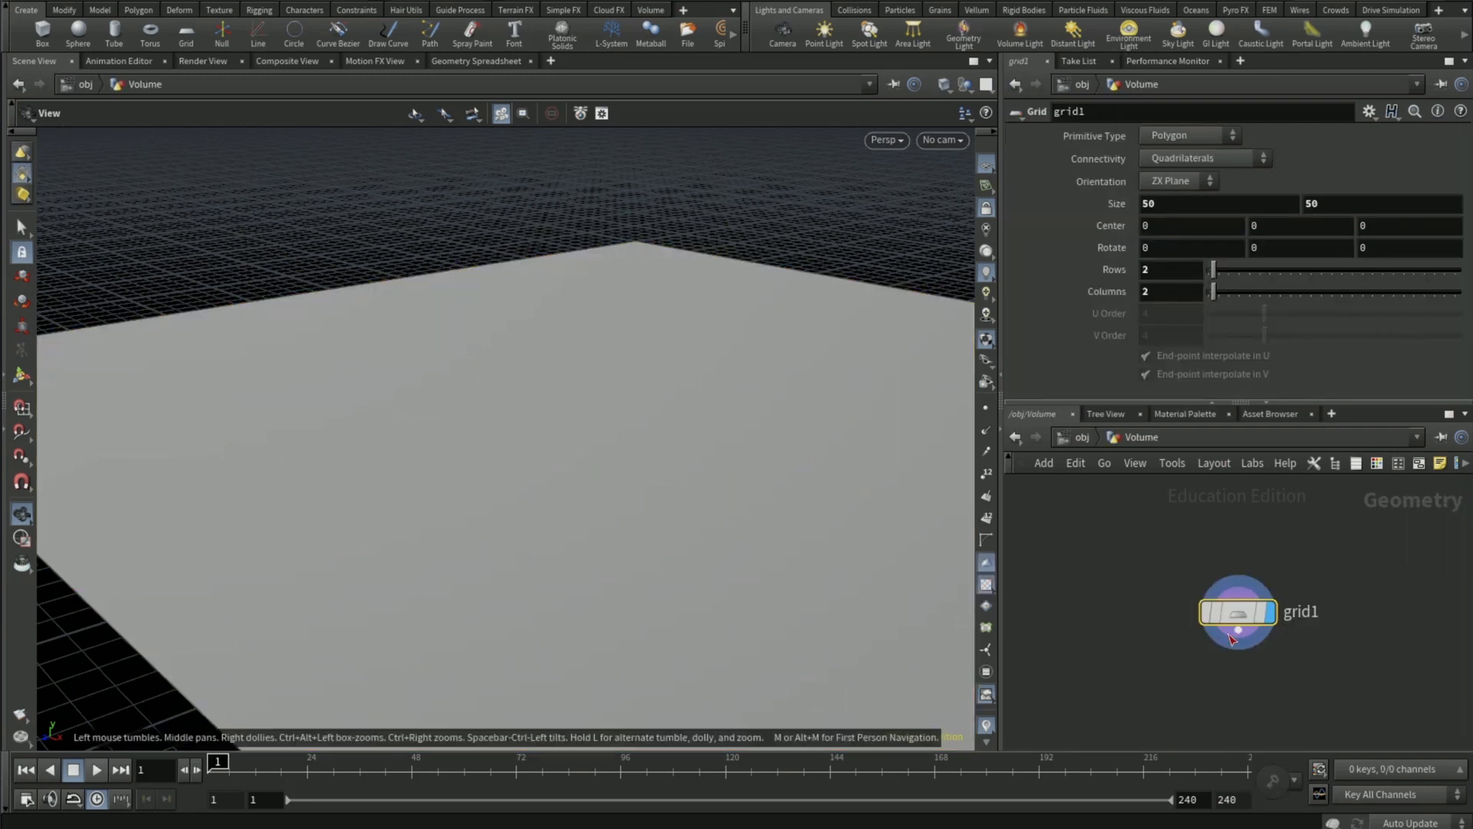
key(Tab)
text(pol)
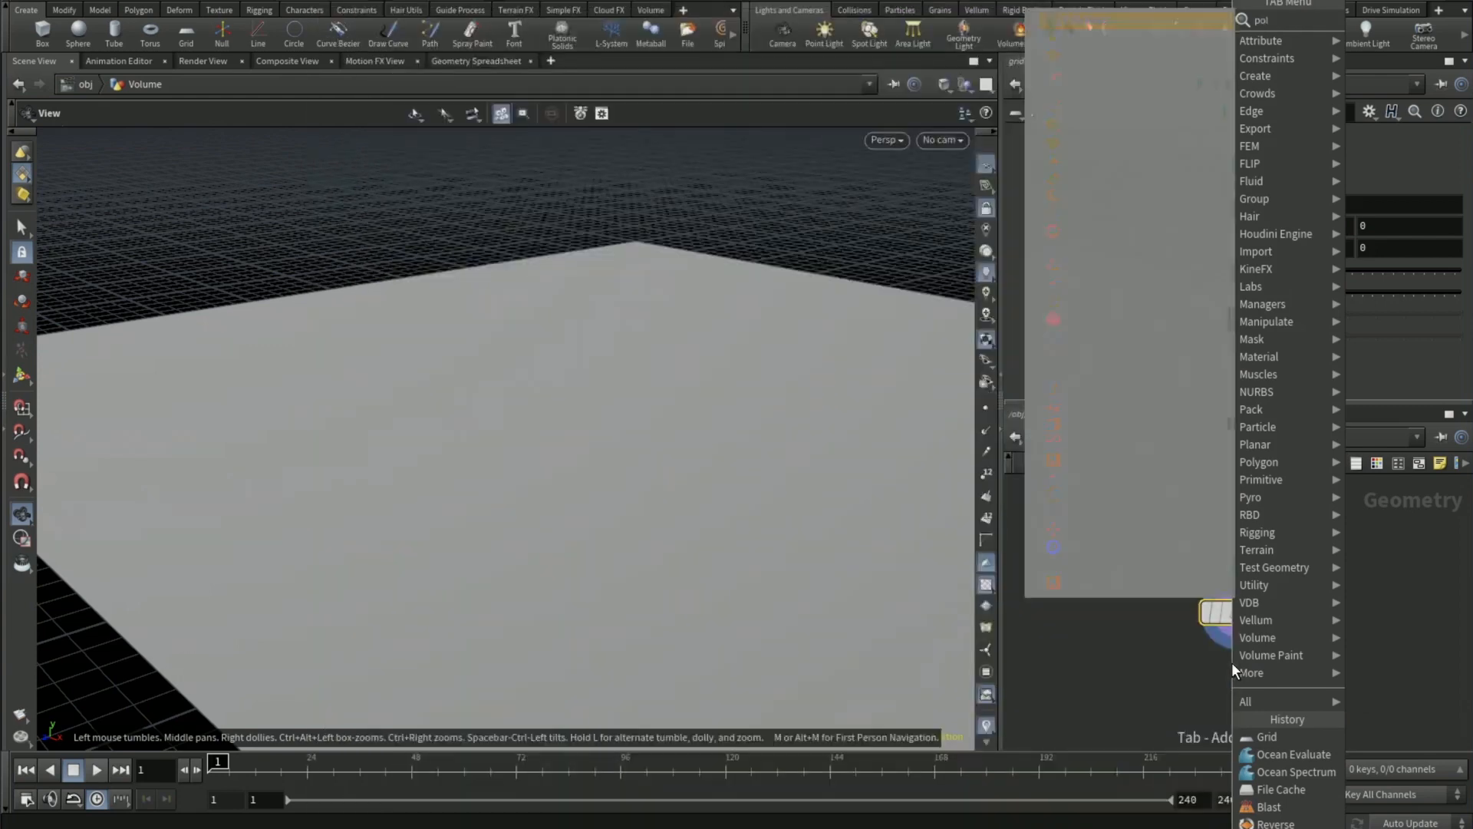
text(yextrude)
key(Return)
key(Return)
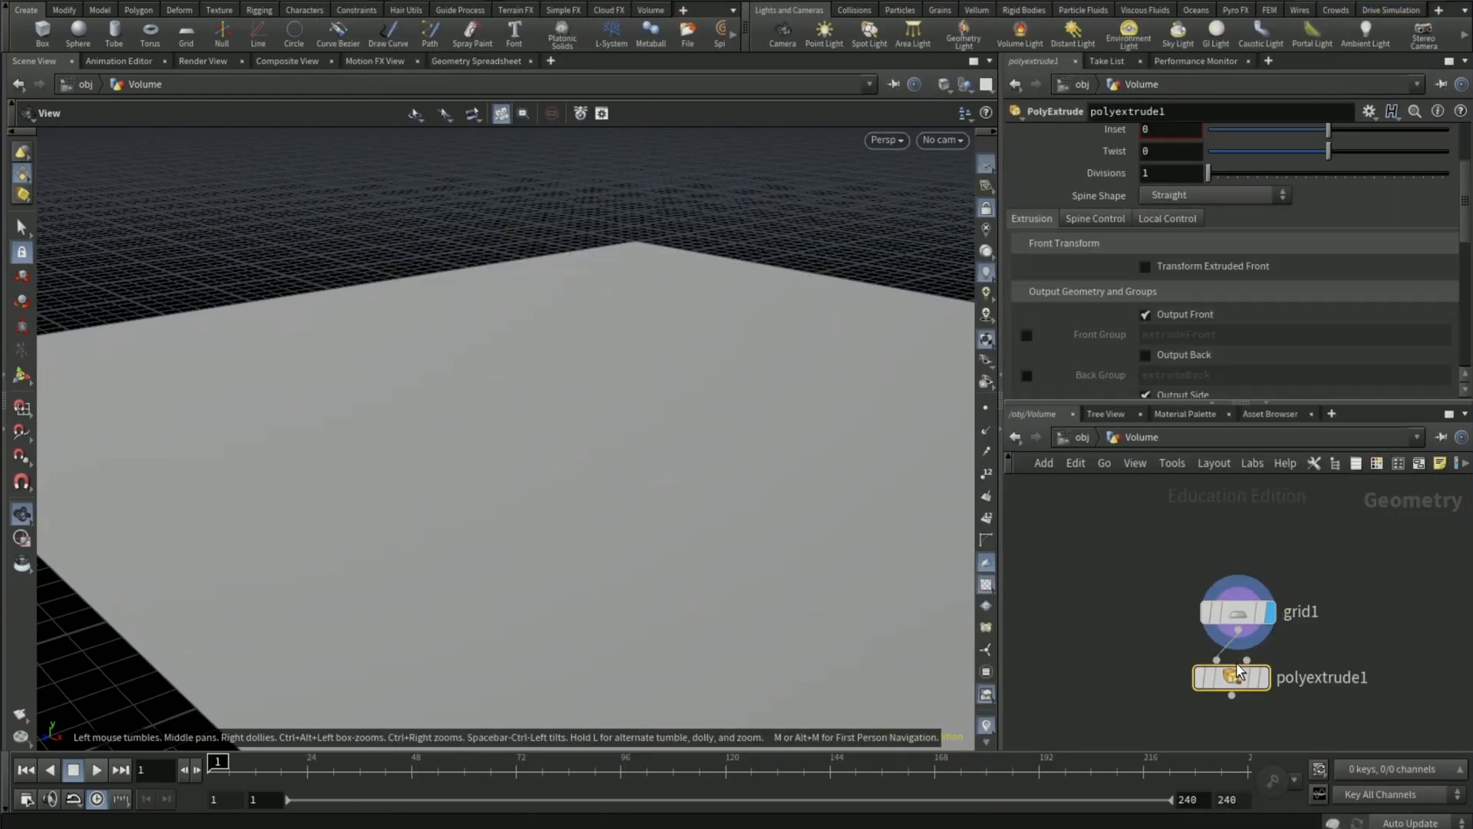
click(1267, 686)
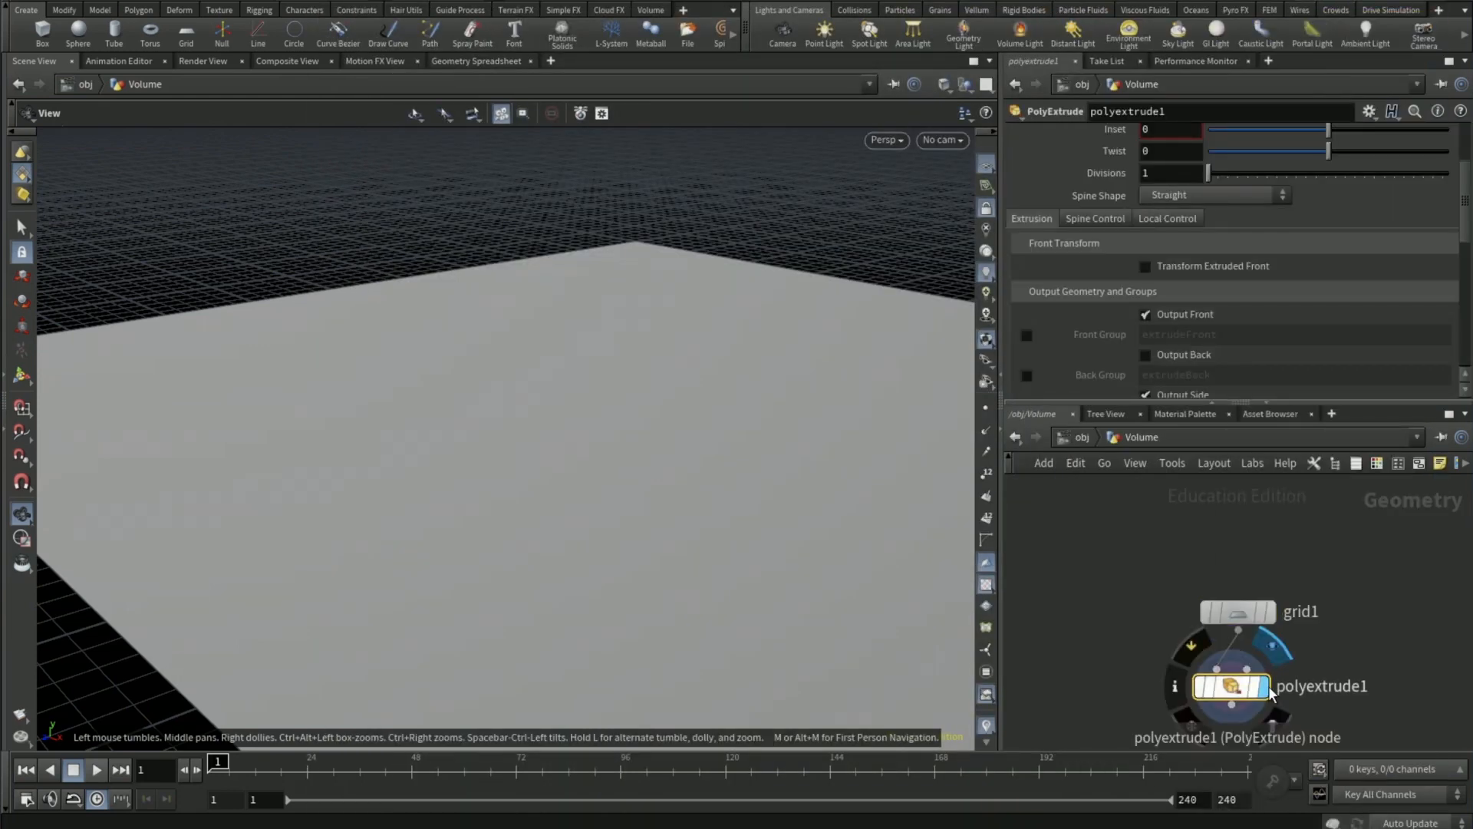
- Set the PolyExtrude distance to -5 and enable Output Back
scroll(1149, 309, up, 3)
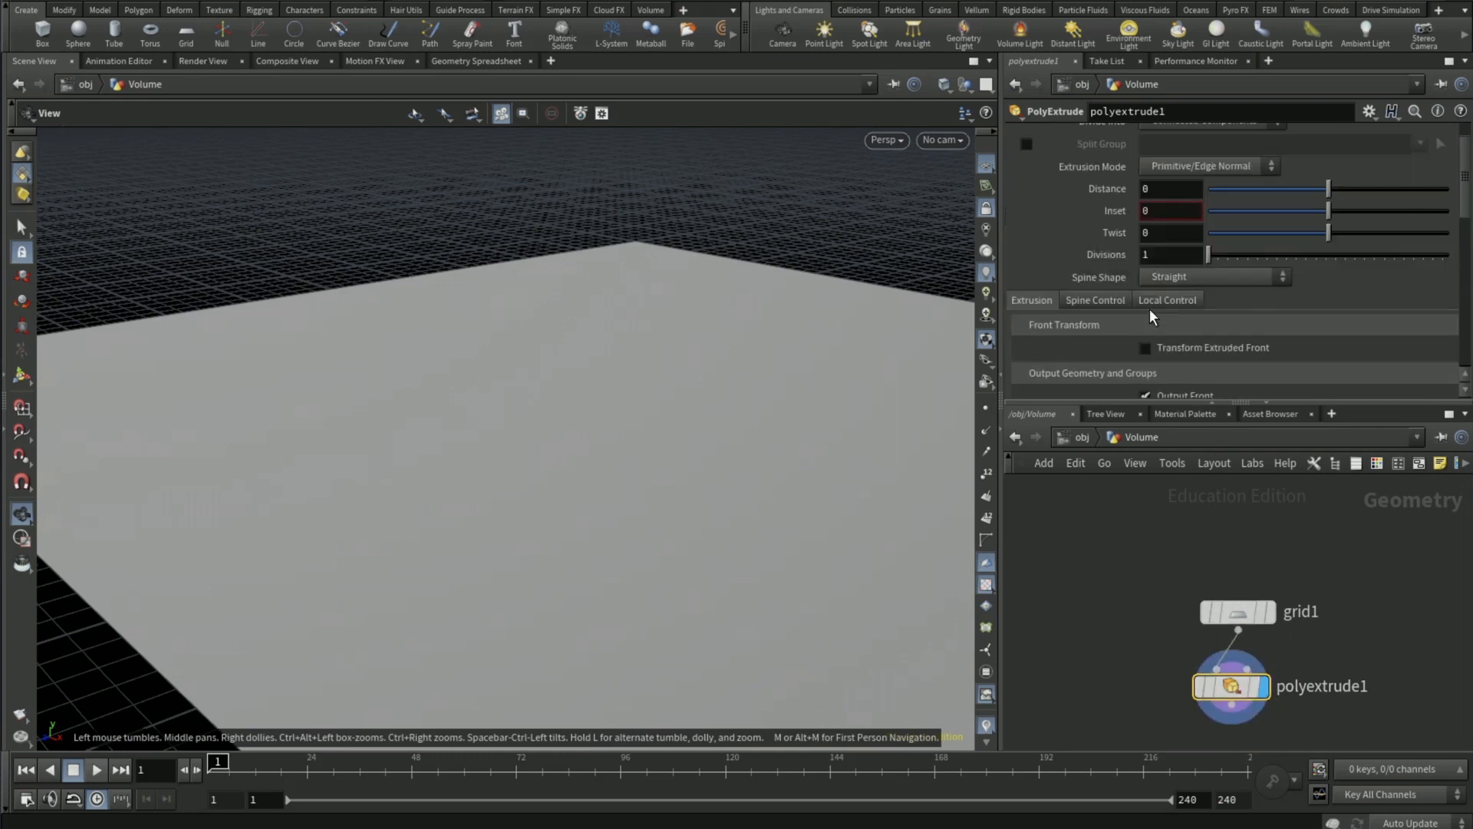
click(1148, 227)
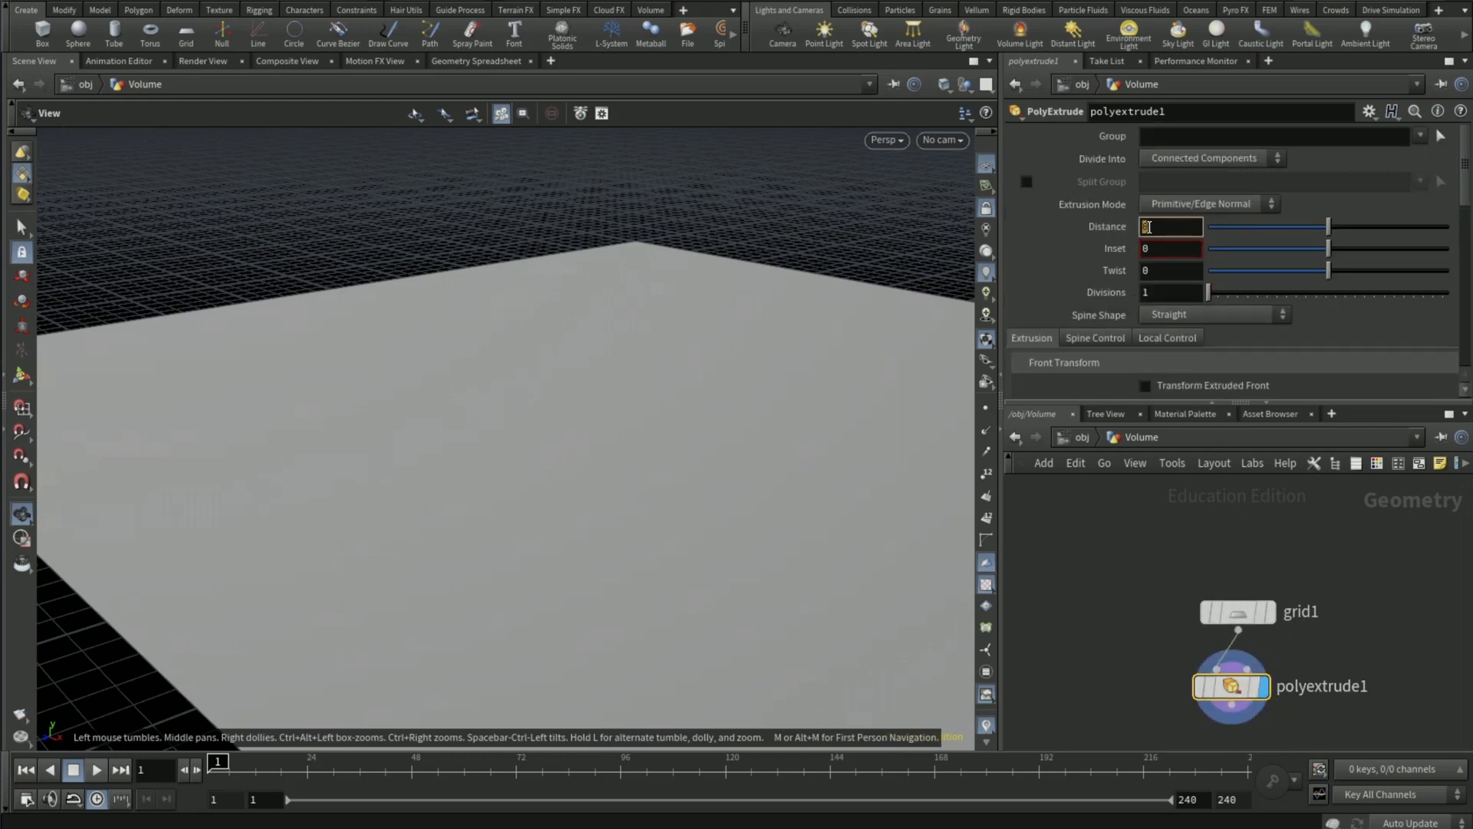
text(-1)
key(Return)
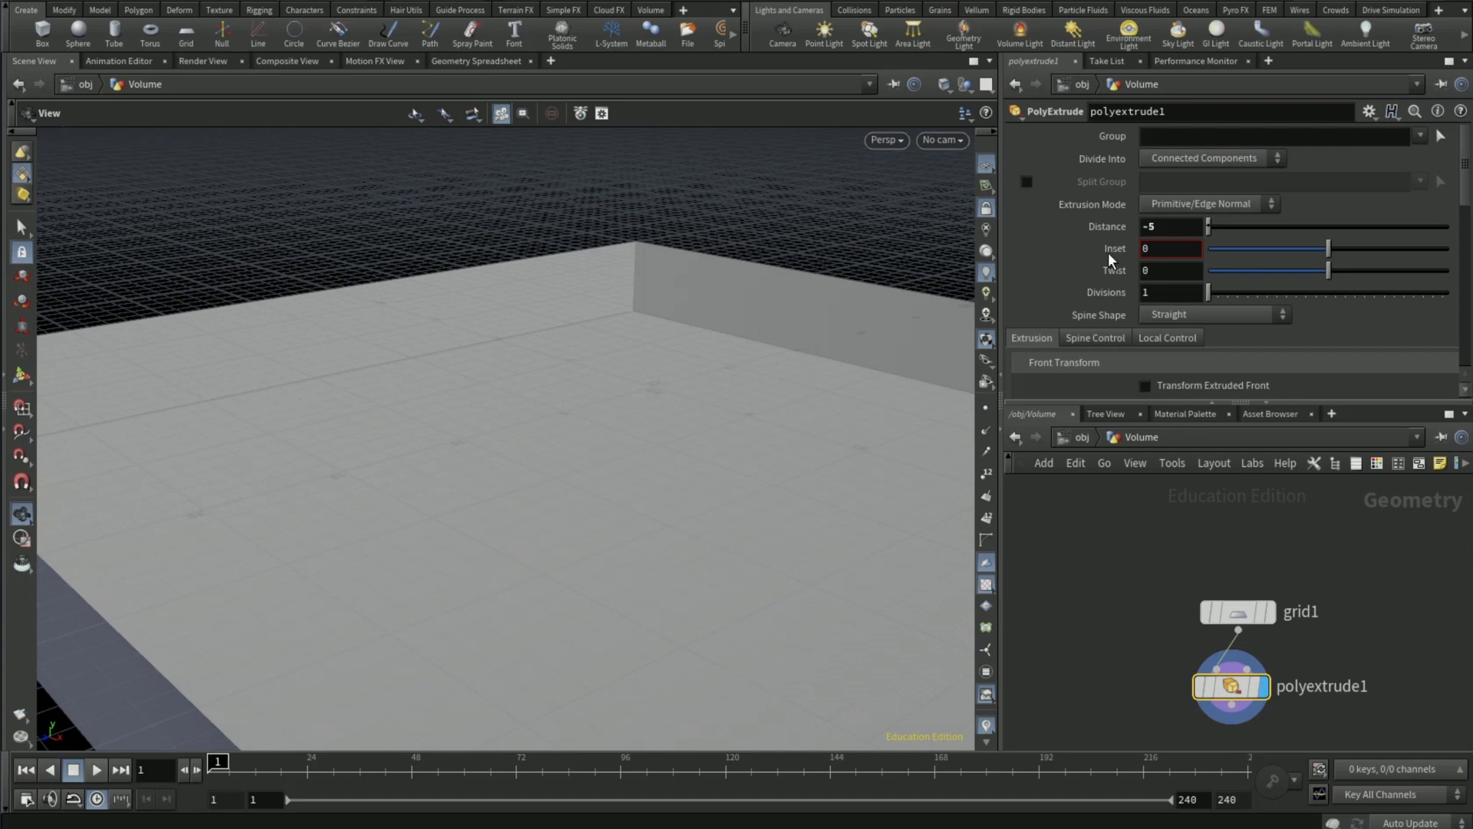
scroll(1106, 255, down, 4)
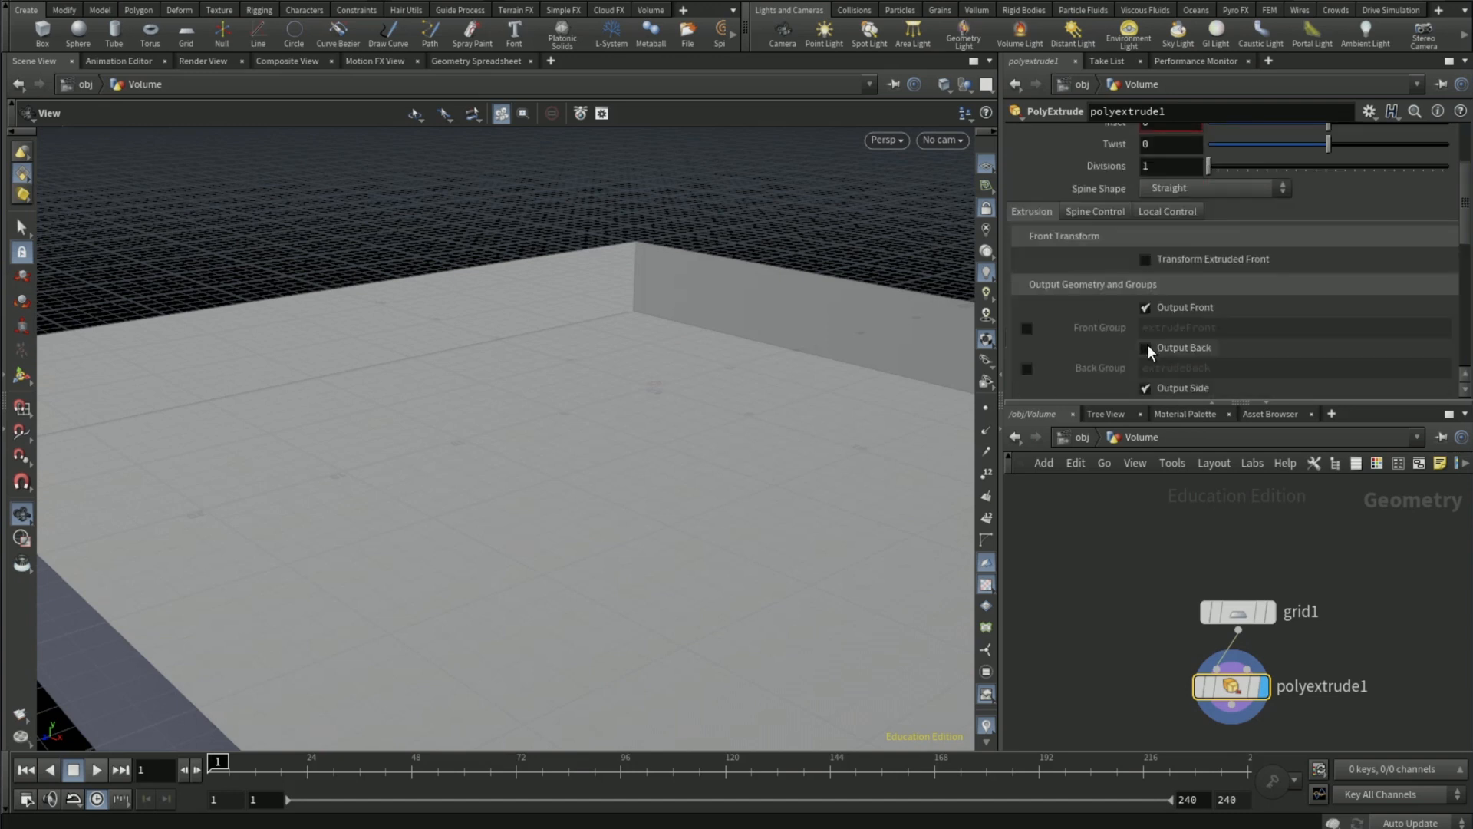
click(1146, 348)
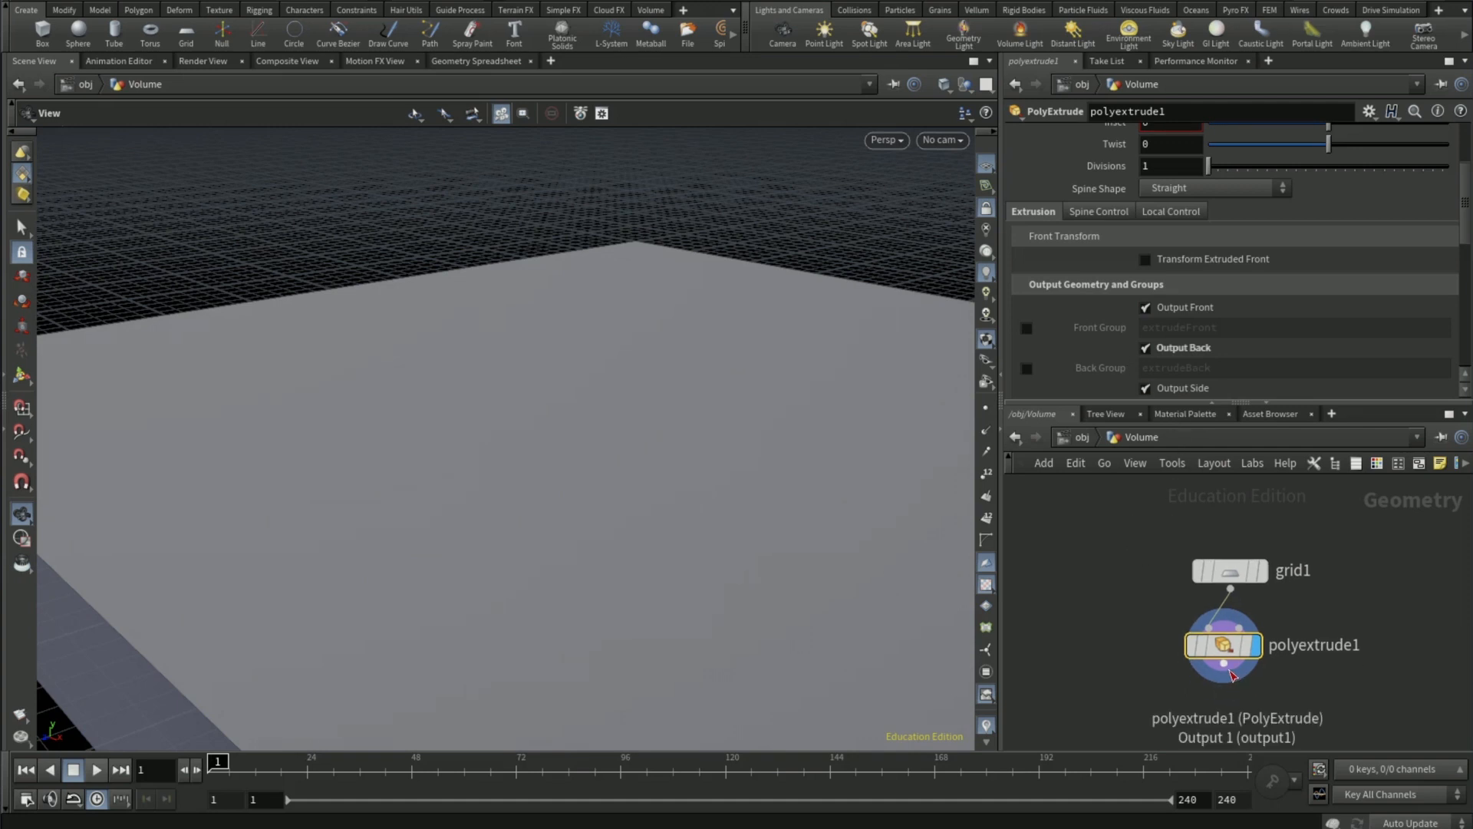
- Connect a Reverse node after the PolyExtrude and display its result
click(1224, 665)
key(Tab)
text(rev)
key(Return)
click(1228, 689)
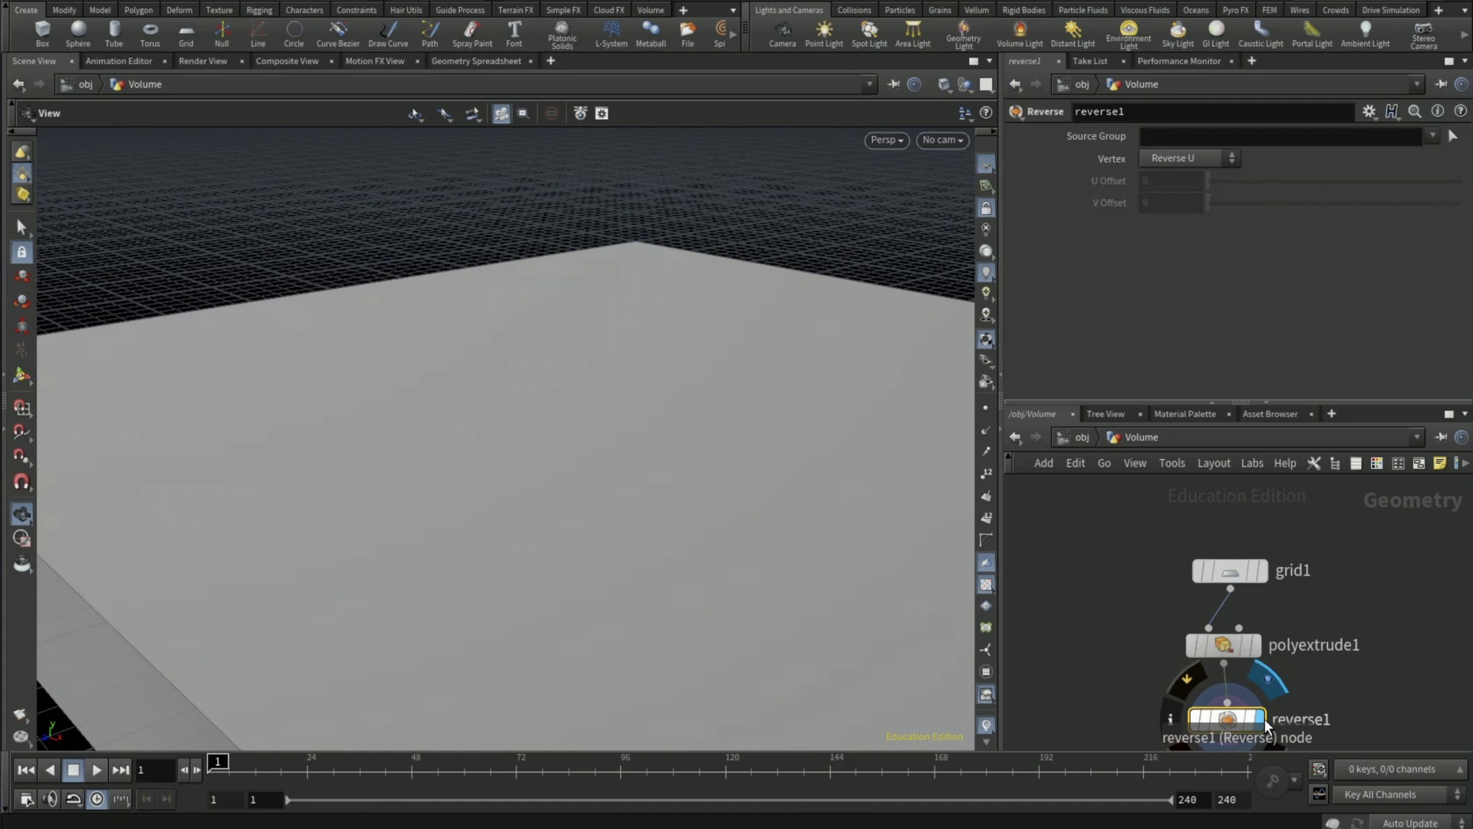
- Frame the ocean slab from a lower angle, create a new camera from that view and unlock the camera from the view
drag(713, 378, 569, 391)
click(943, 140)
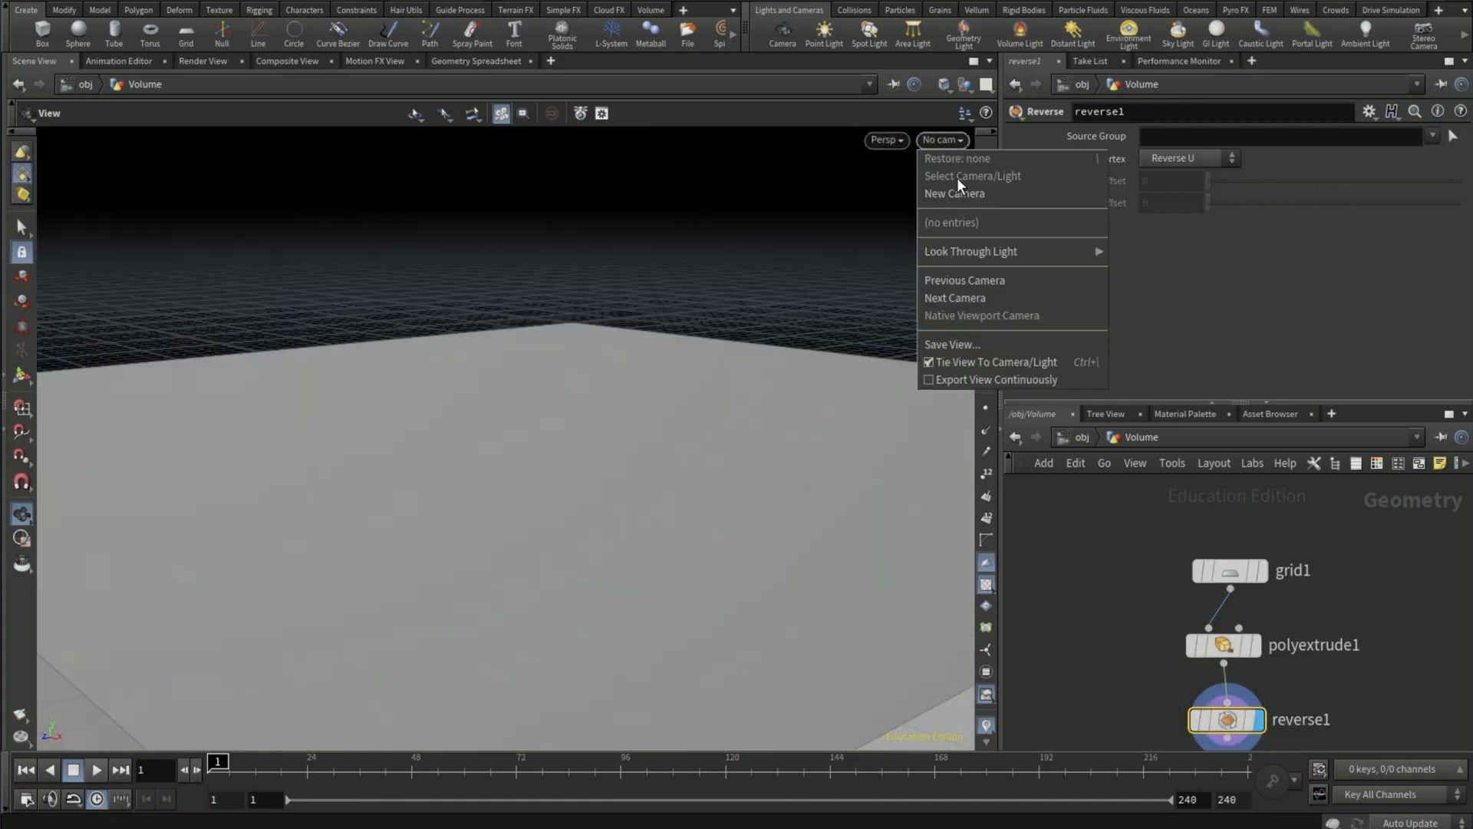
click(960, 196)
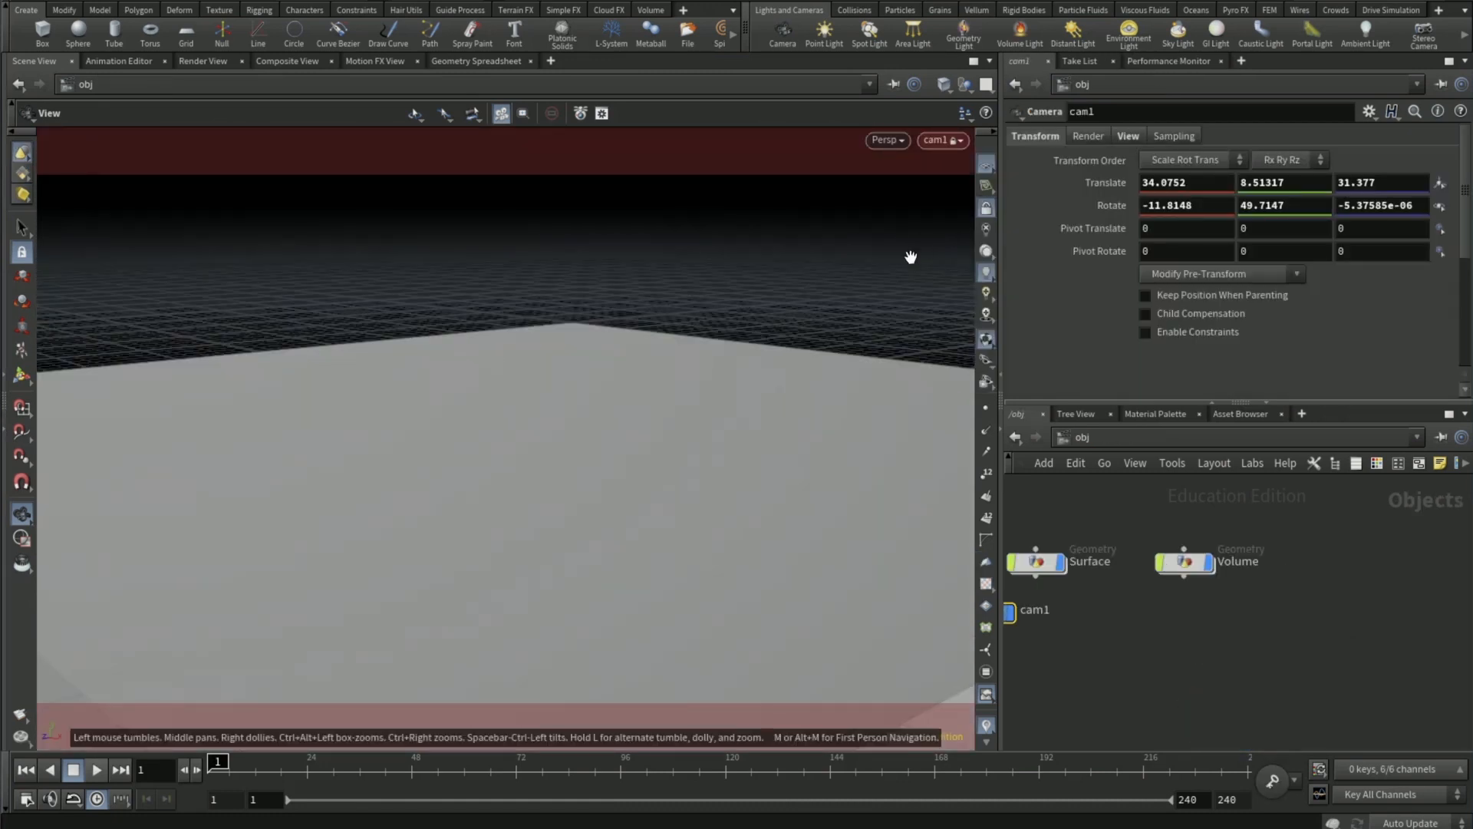
click(986, 205)
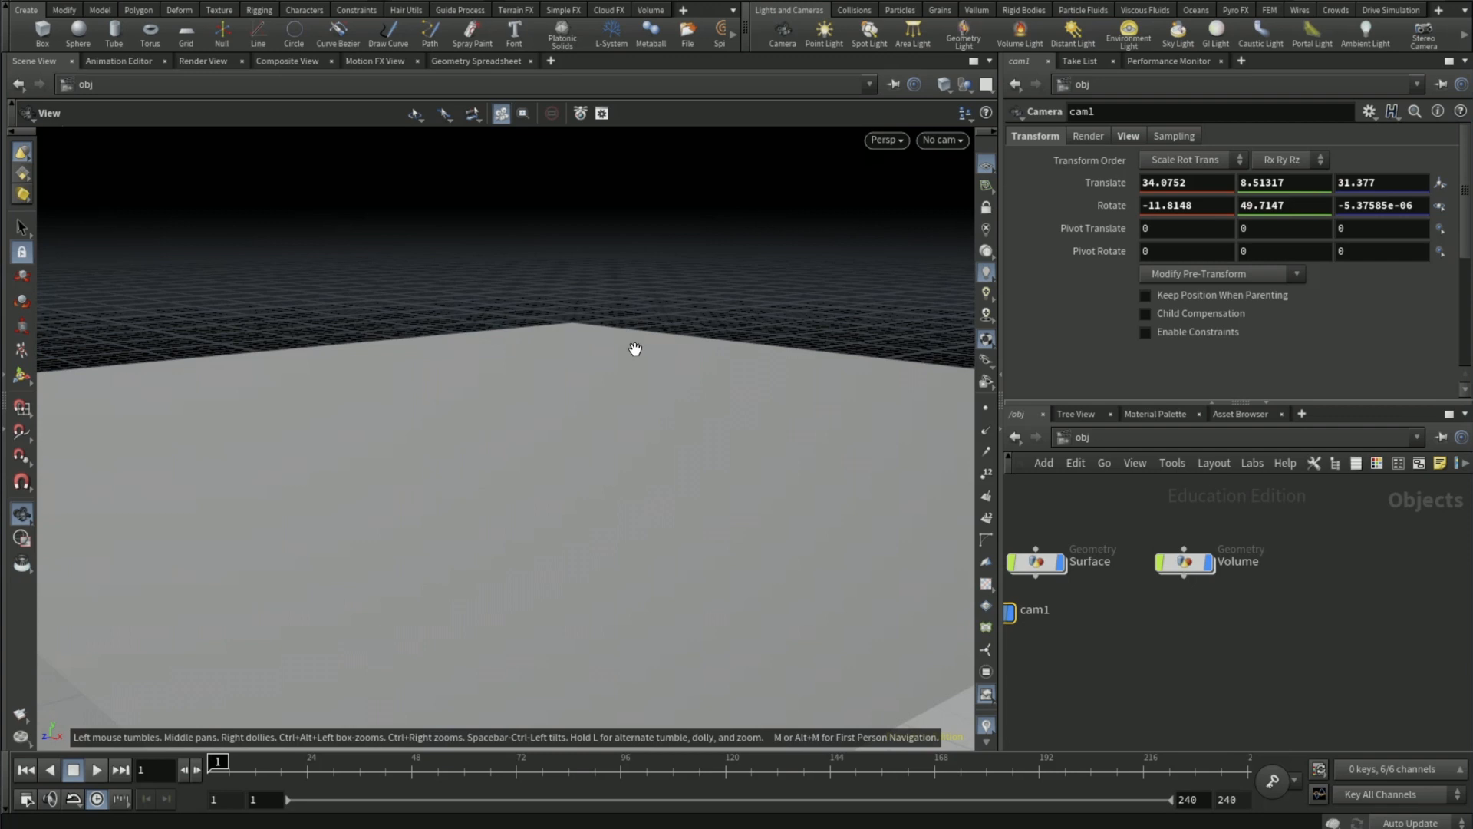
- Add the Ocean Surface and Ocean Volume materials from the Liquids presets to the scene's /mat network
click(1151, 413)
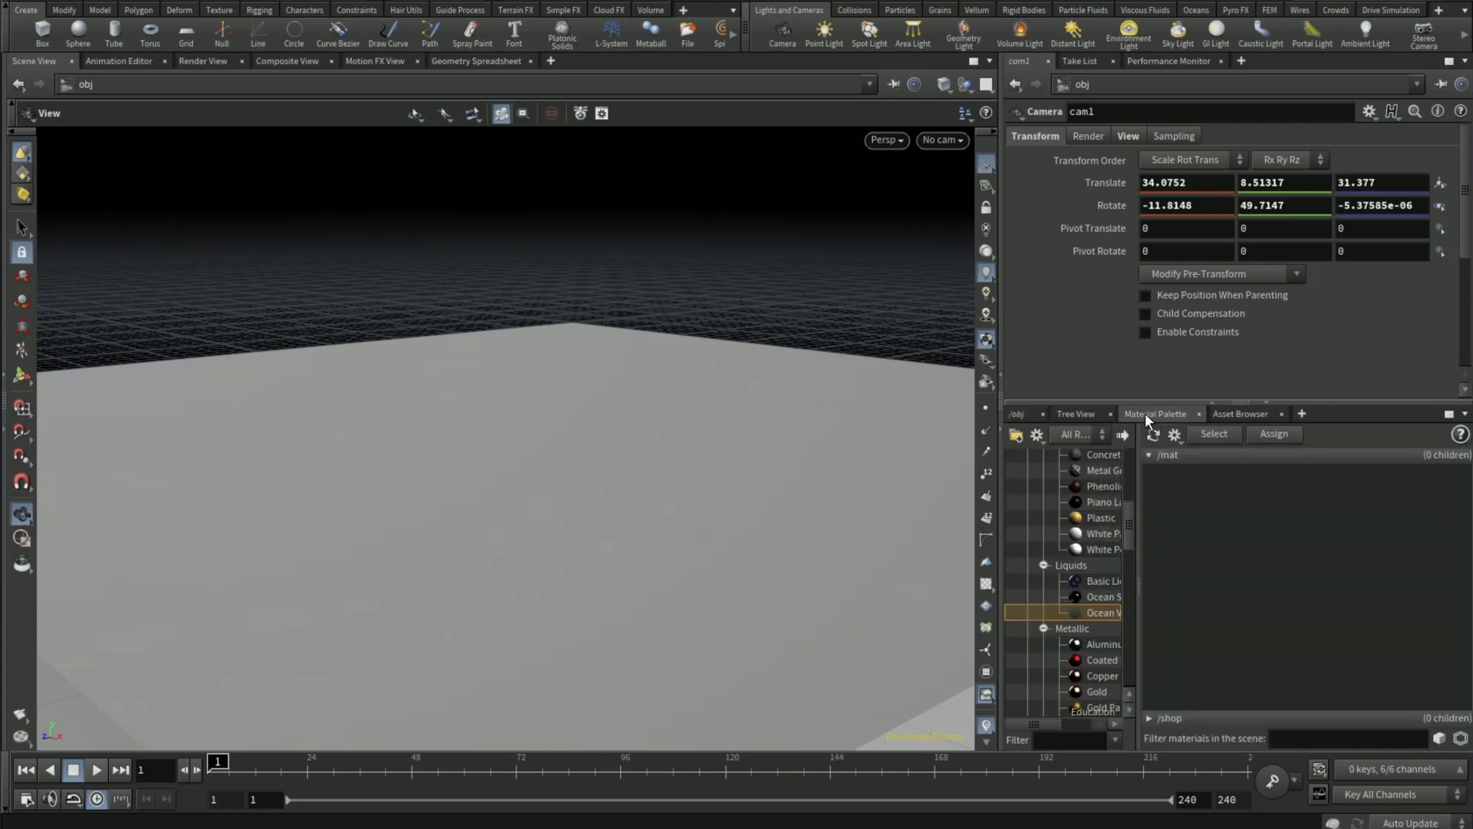
click(1105, 597)
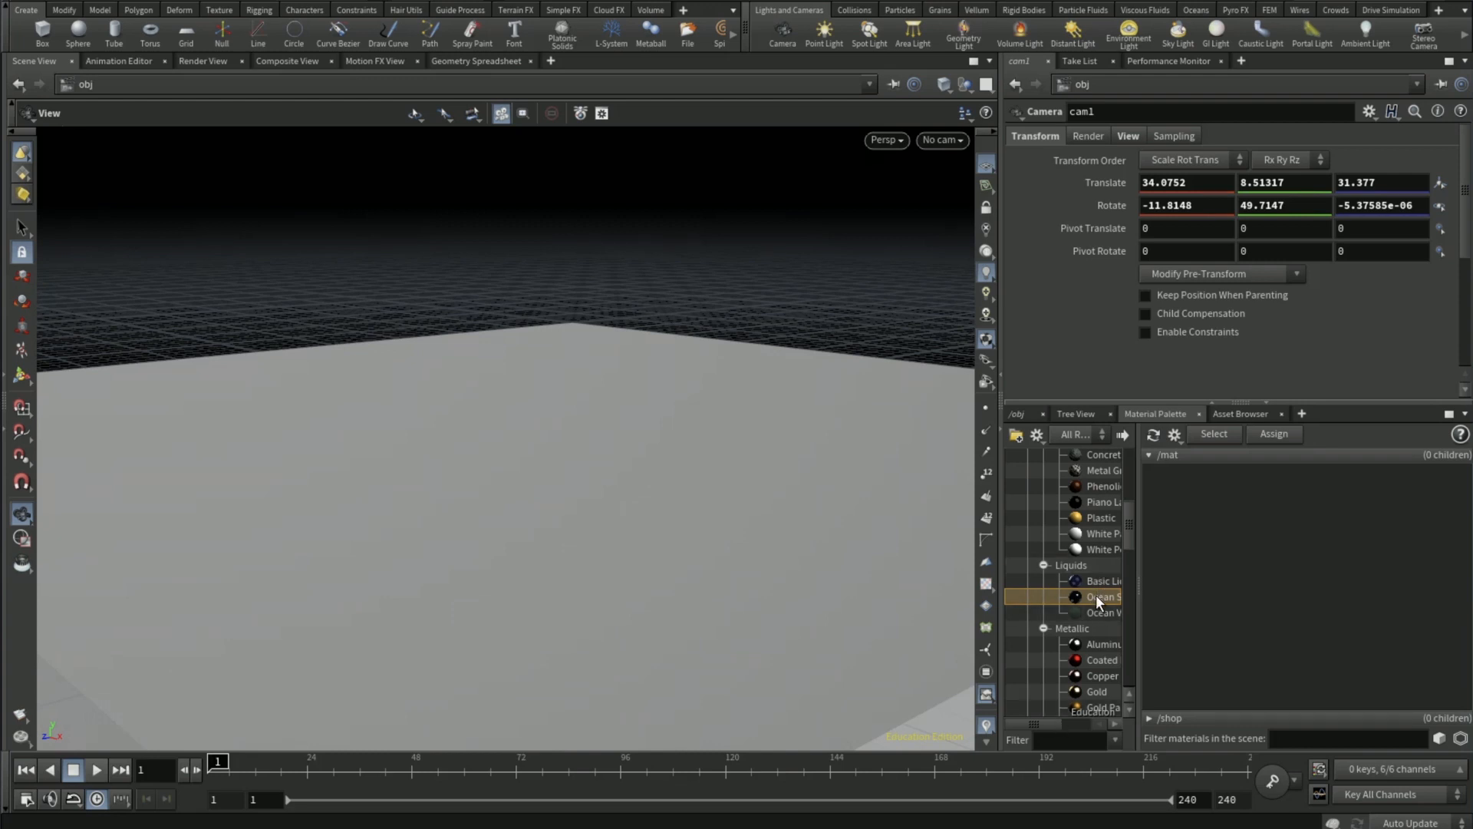
drag(1053, 724, 1070, 723)
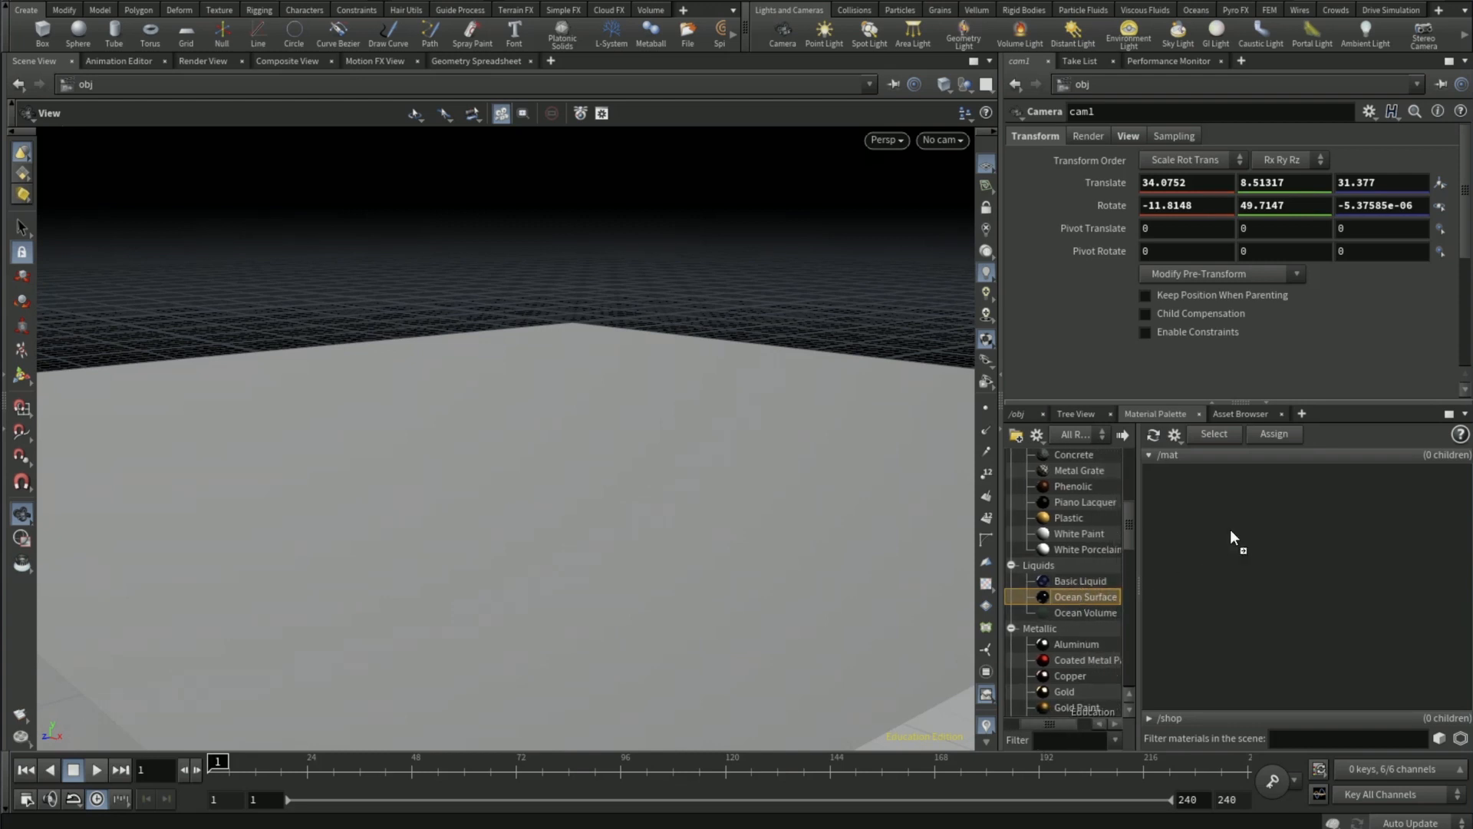
drag(1231, 535, 1230, 533)
click(1081, 613)
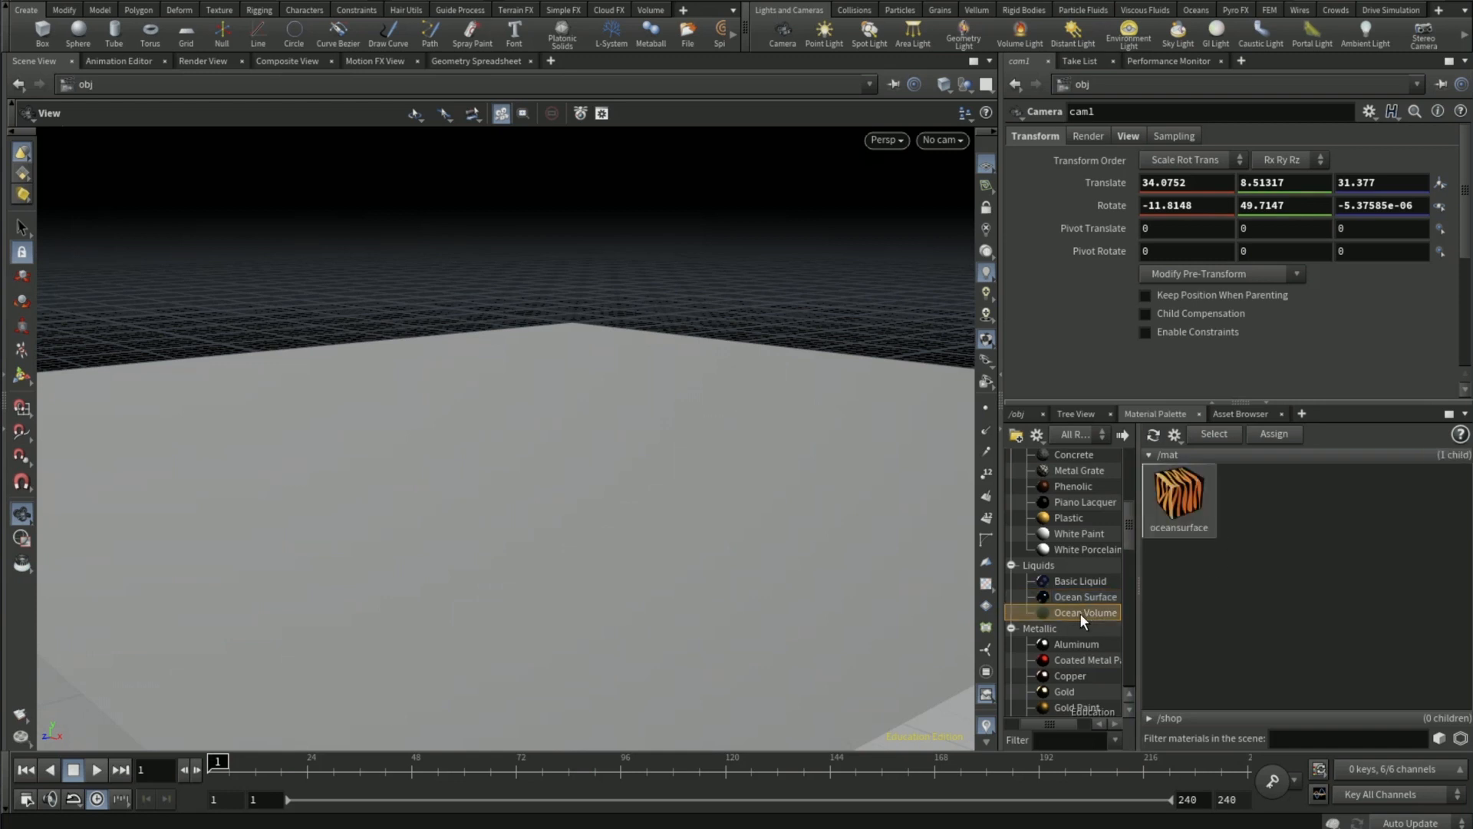
drag(1079, 614, 1243, 491)
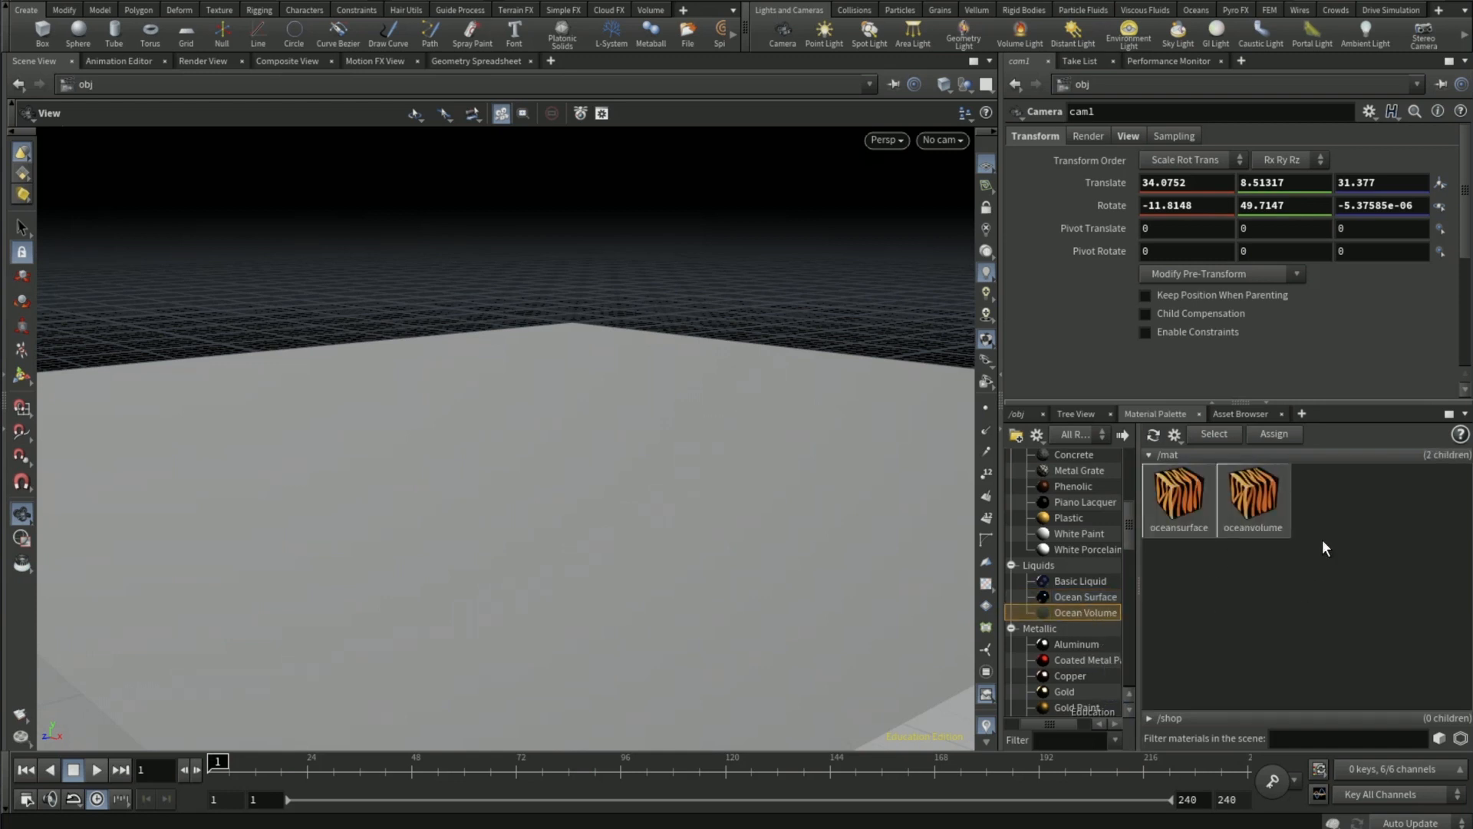
- Assign the oceansurface material to the Surface object
click(1025, 414)
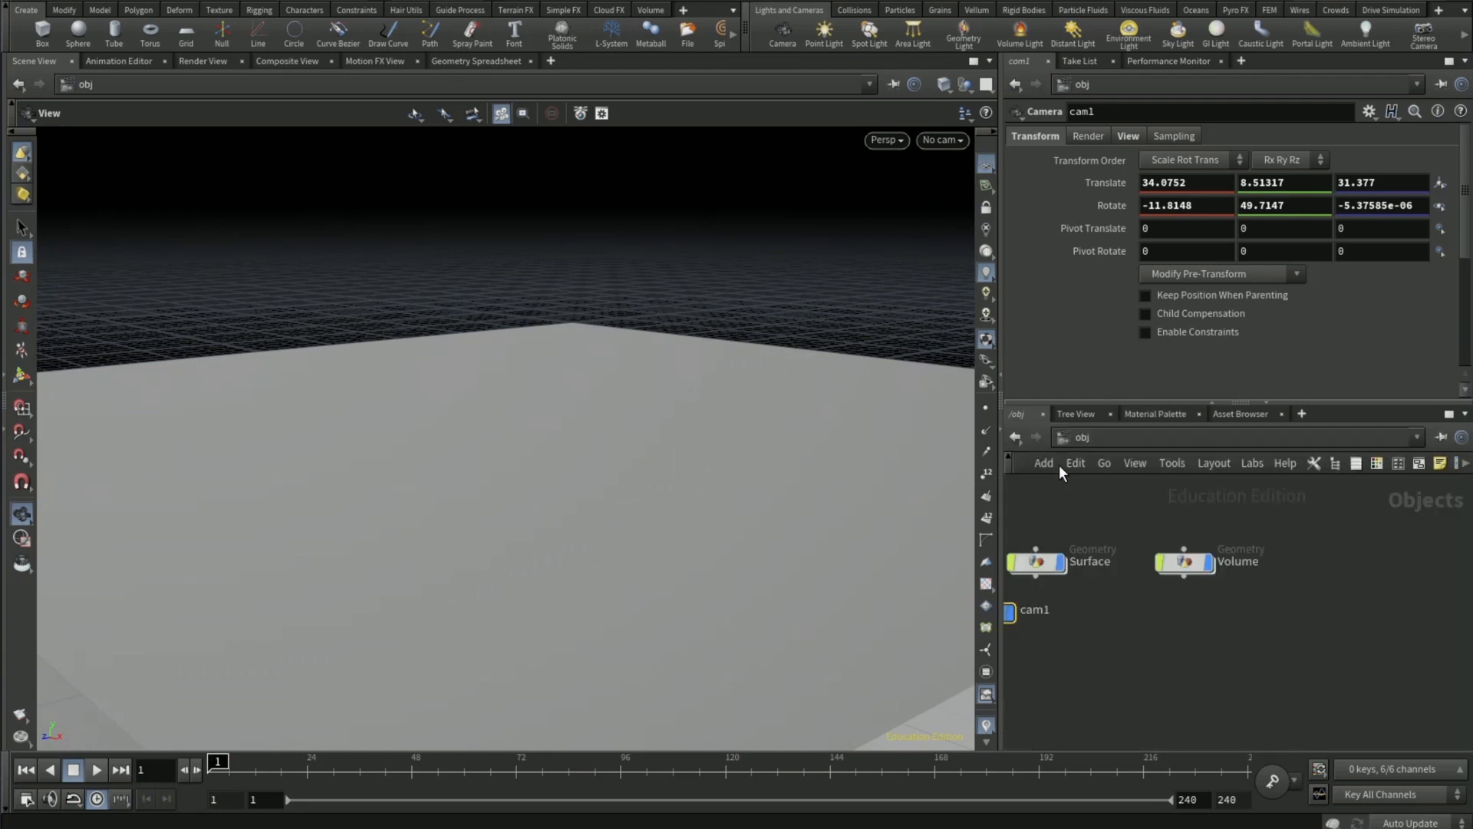
click(1035, 561)
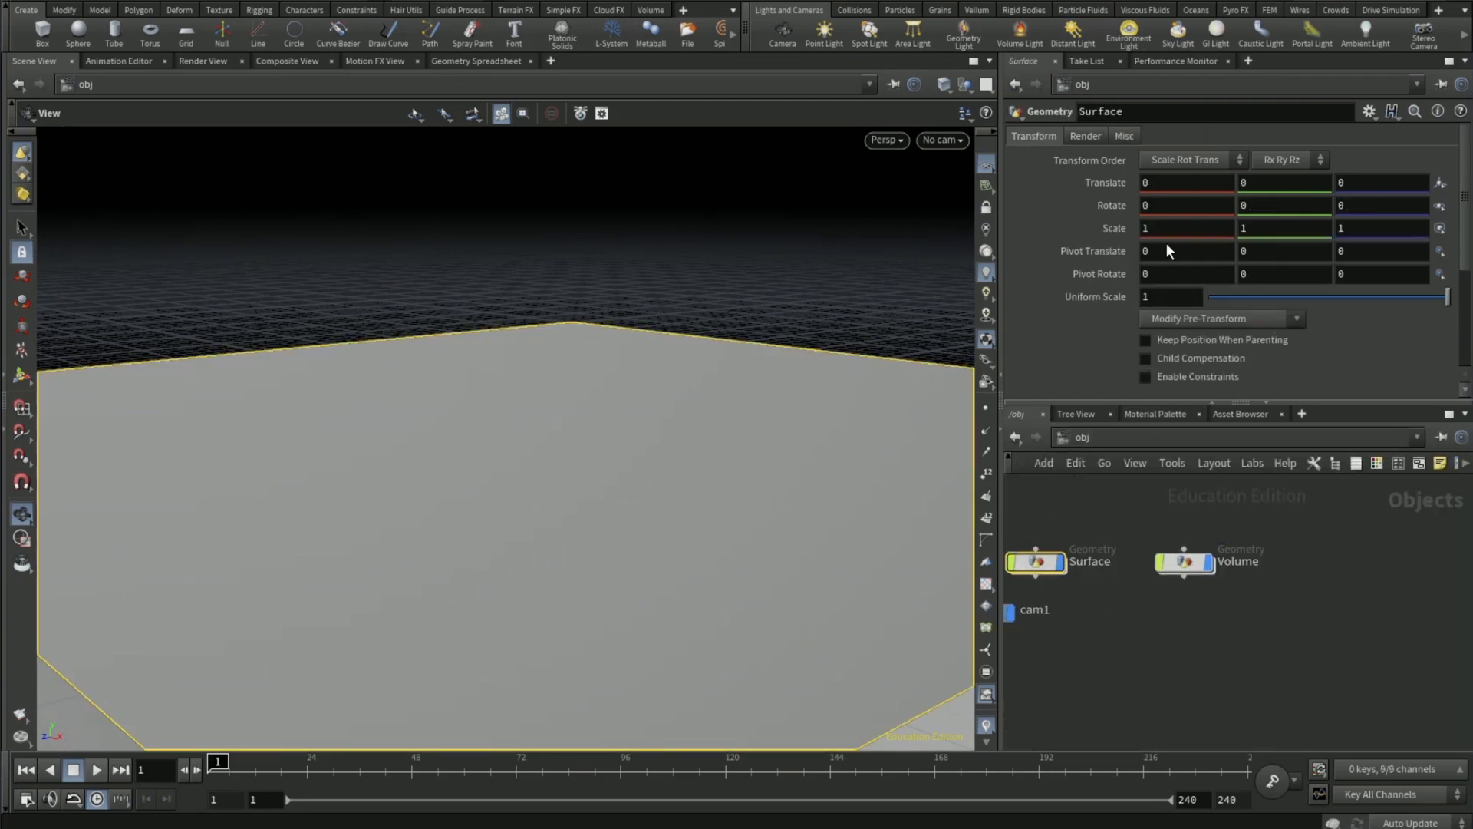
click(1084, 137)
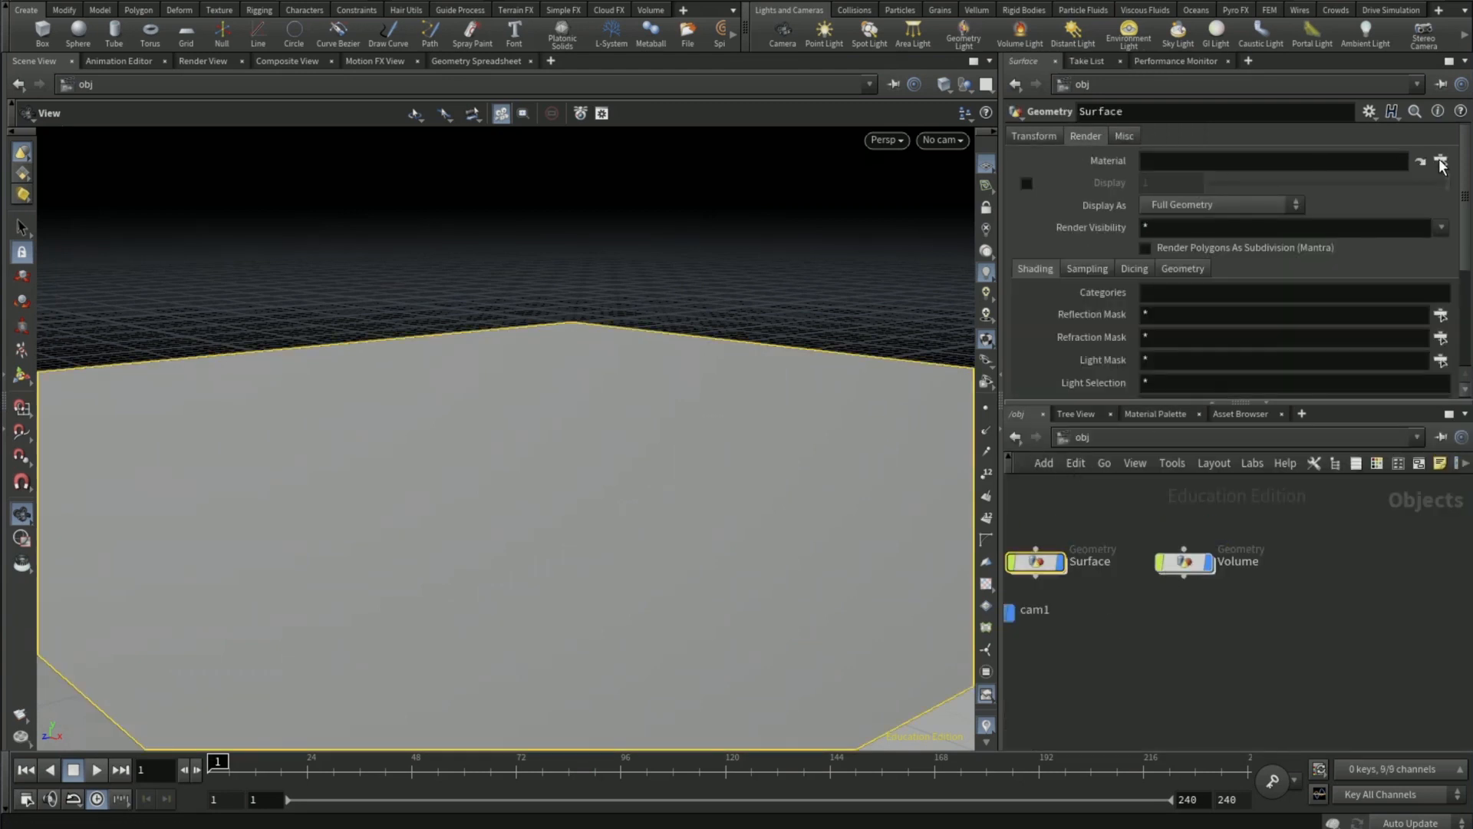
click(1441, 161)
click(1339, 67)
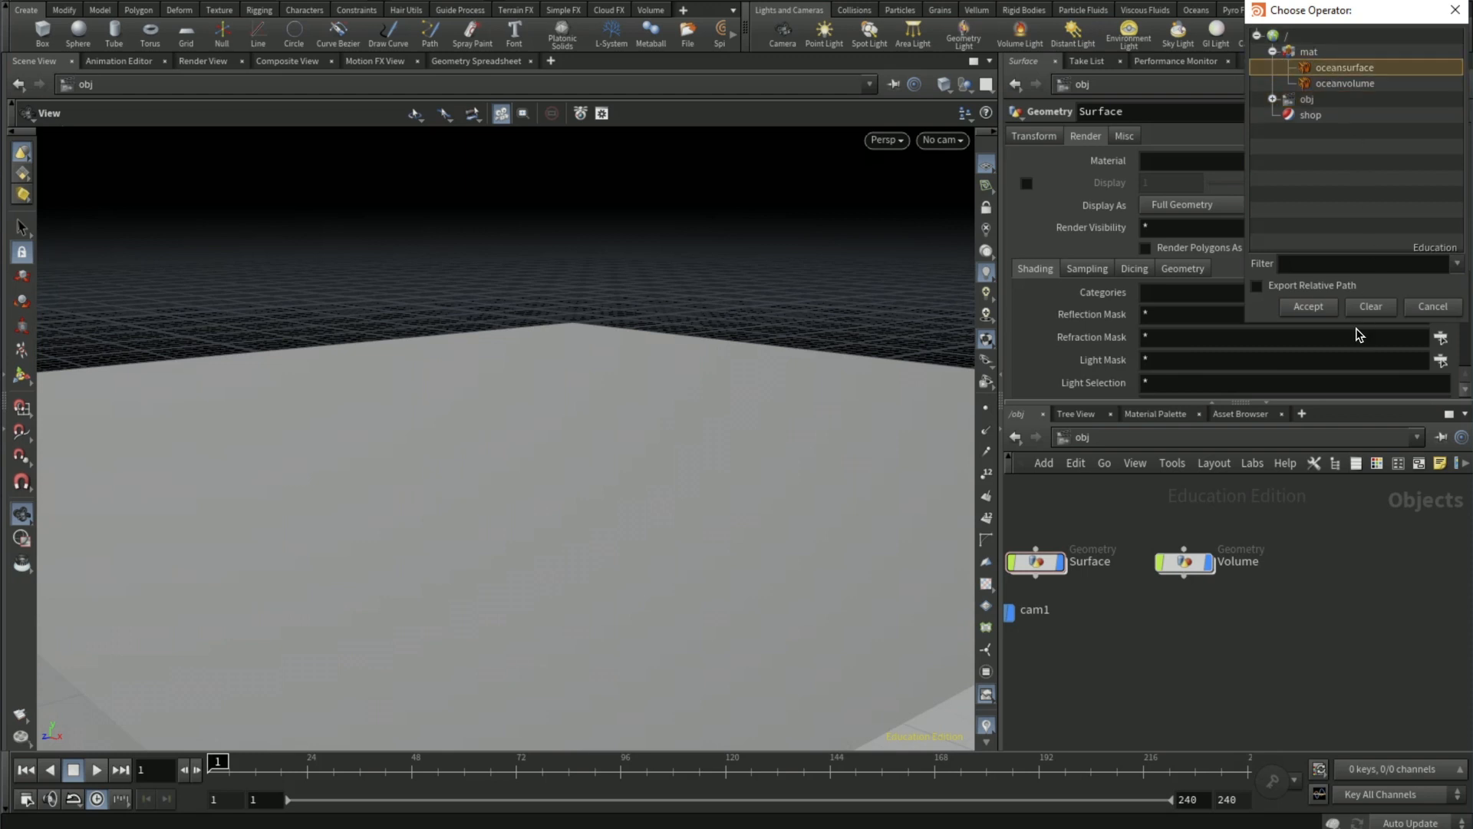
click(1308, 307)
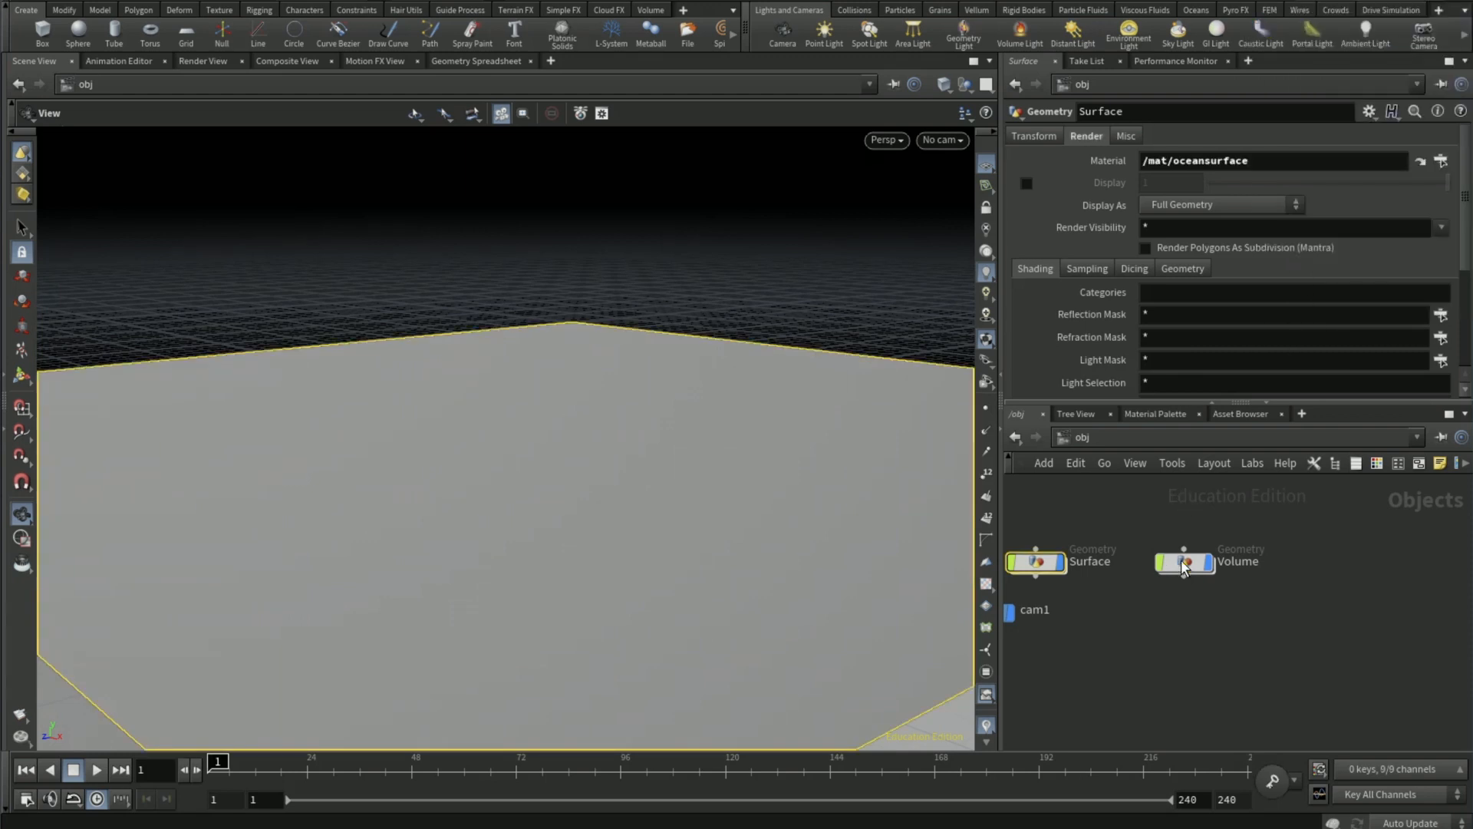
- Assign the oceanvolume material to the Volume object
click(1186, 562)
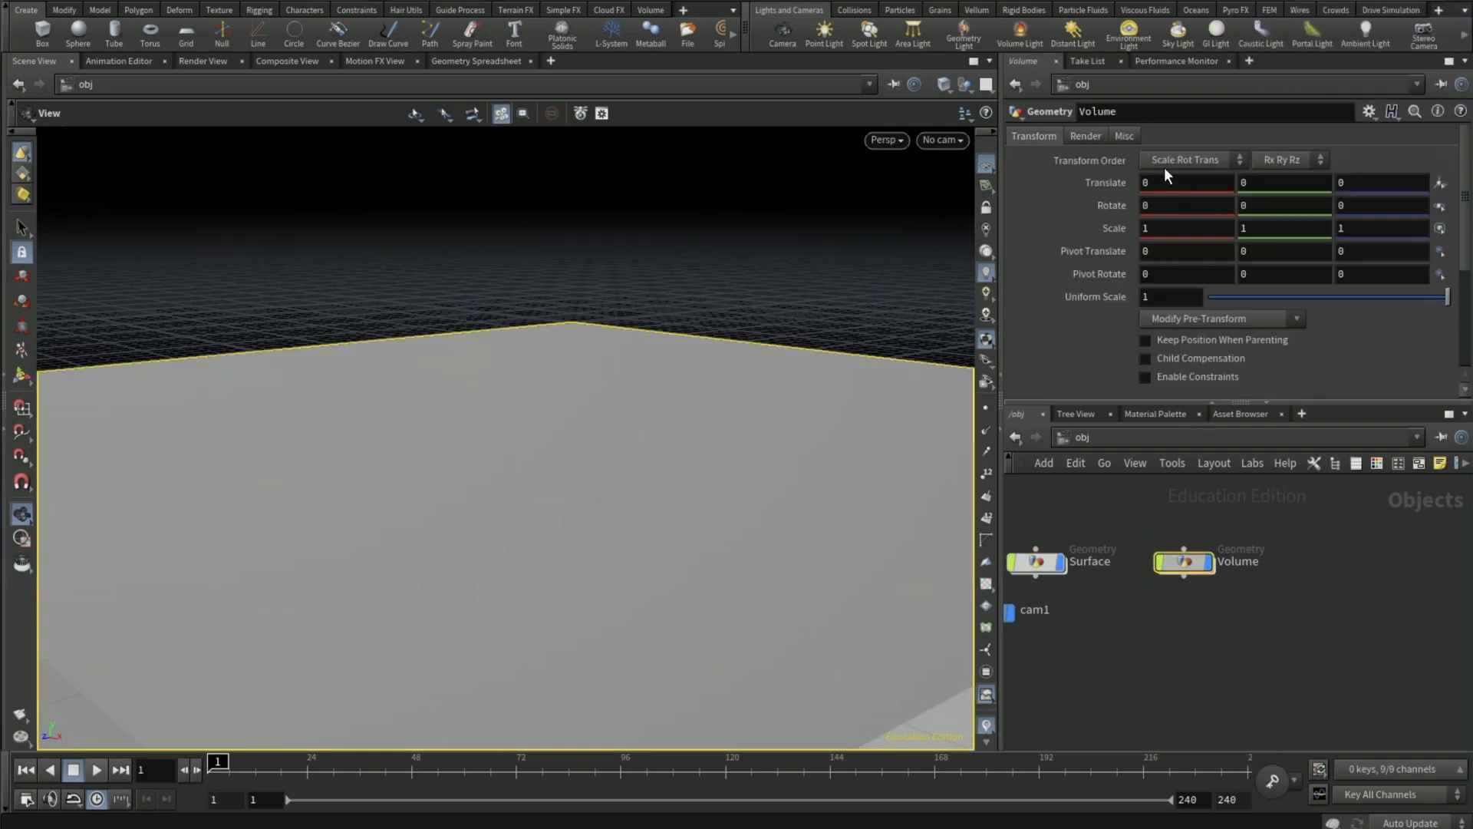
click(1085, 136)
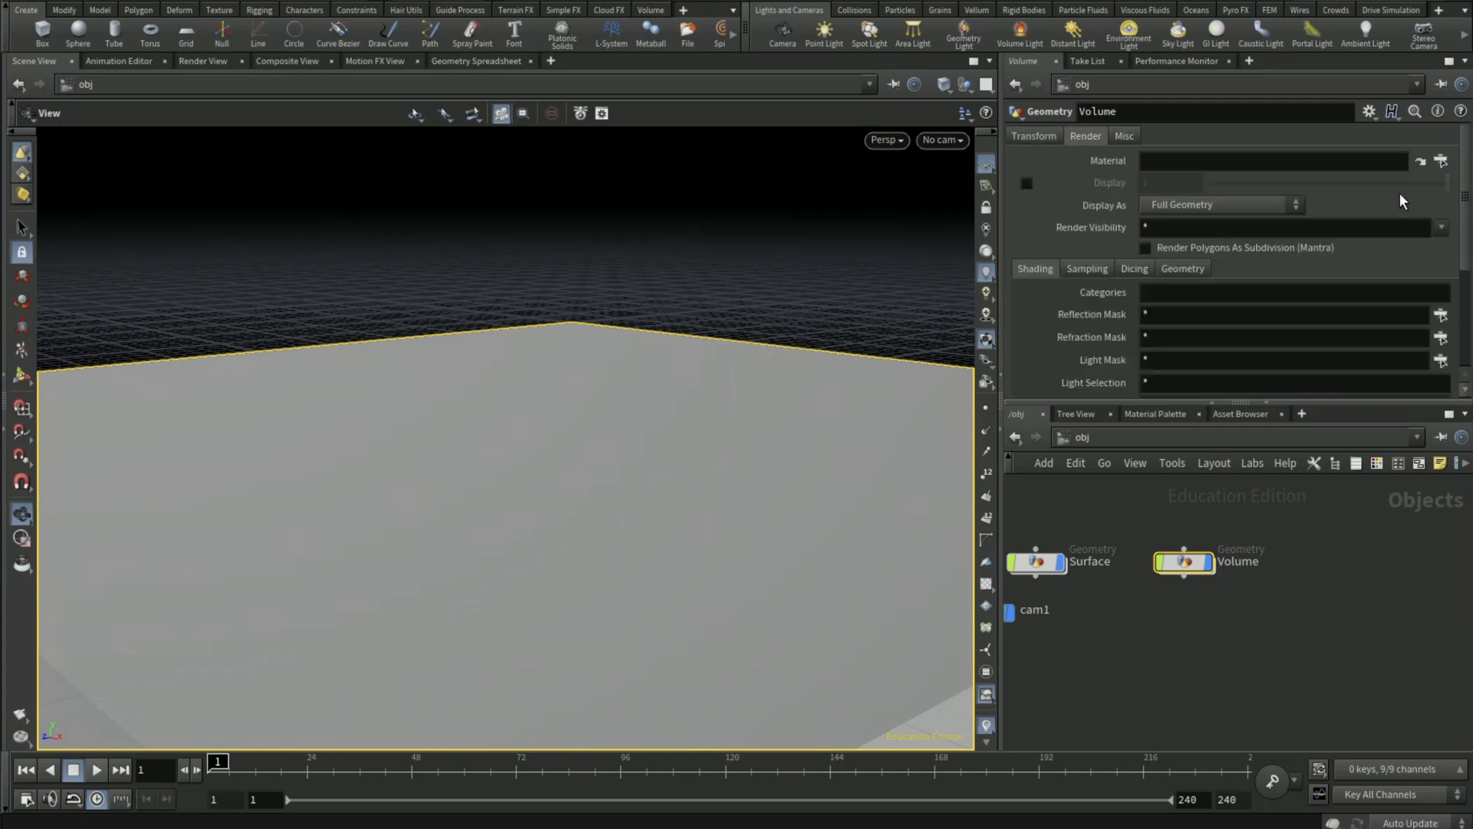
click(1440, 161)
click(1359, 81)
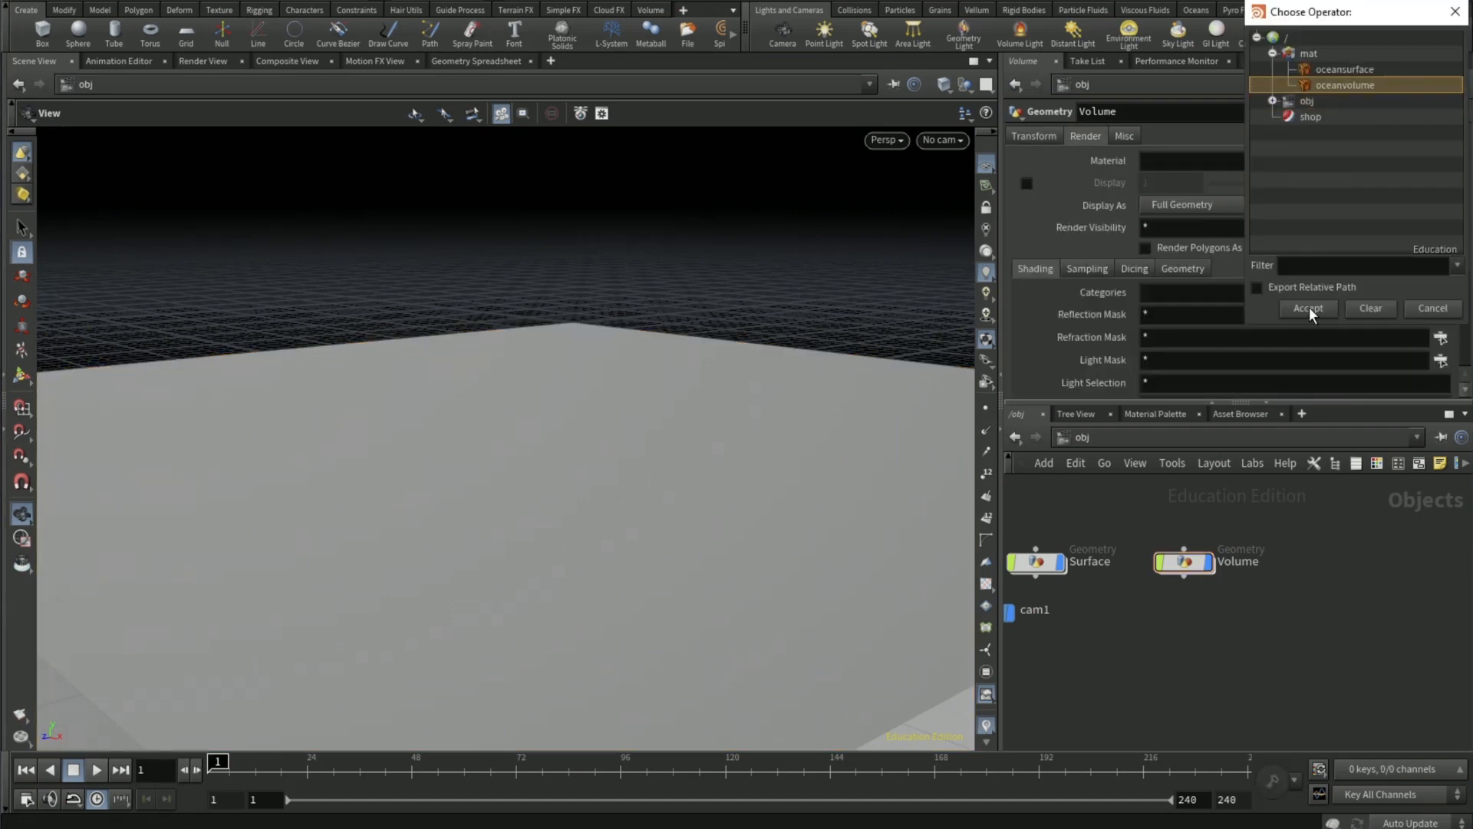
key(Return)
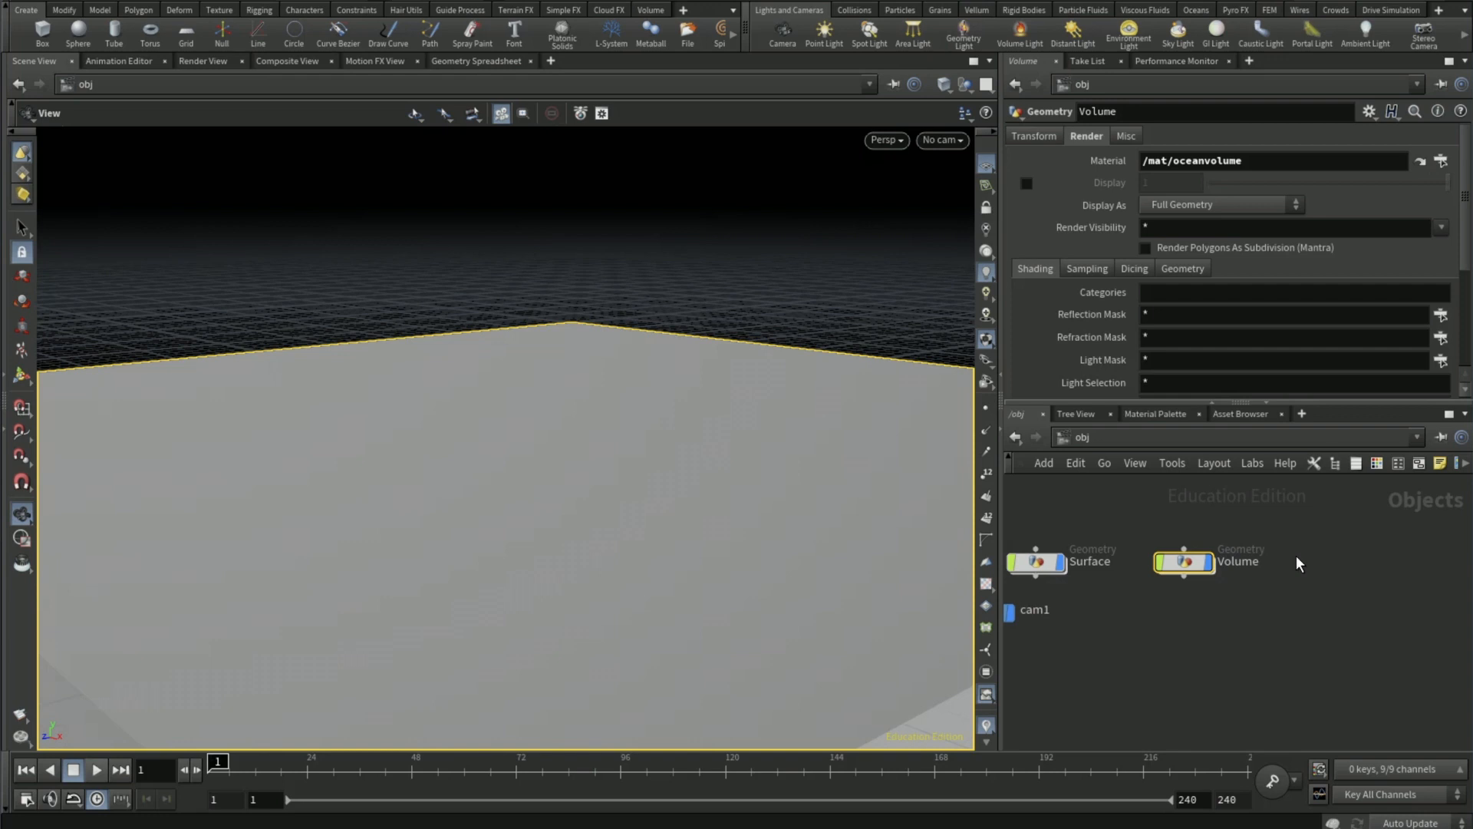
- Add an environment light and load cape_hill_4k.exr from D:/Ocean Tutorial/ as its environment map
click(1329, 583)
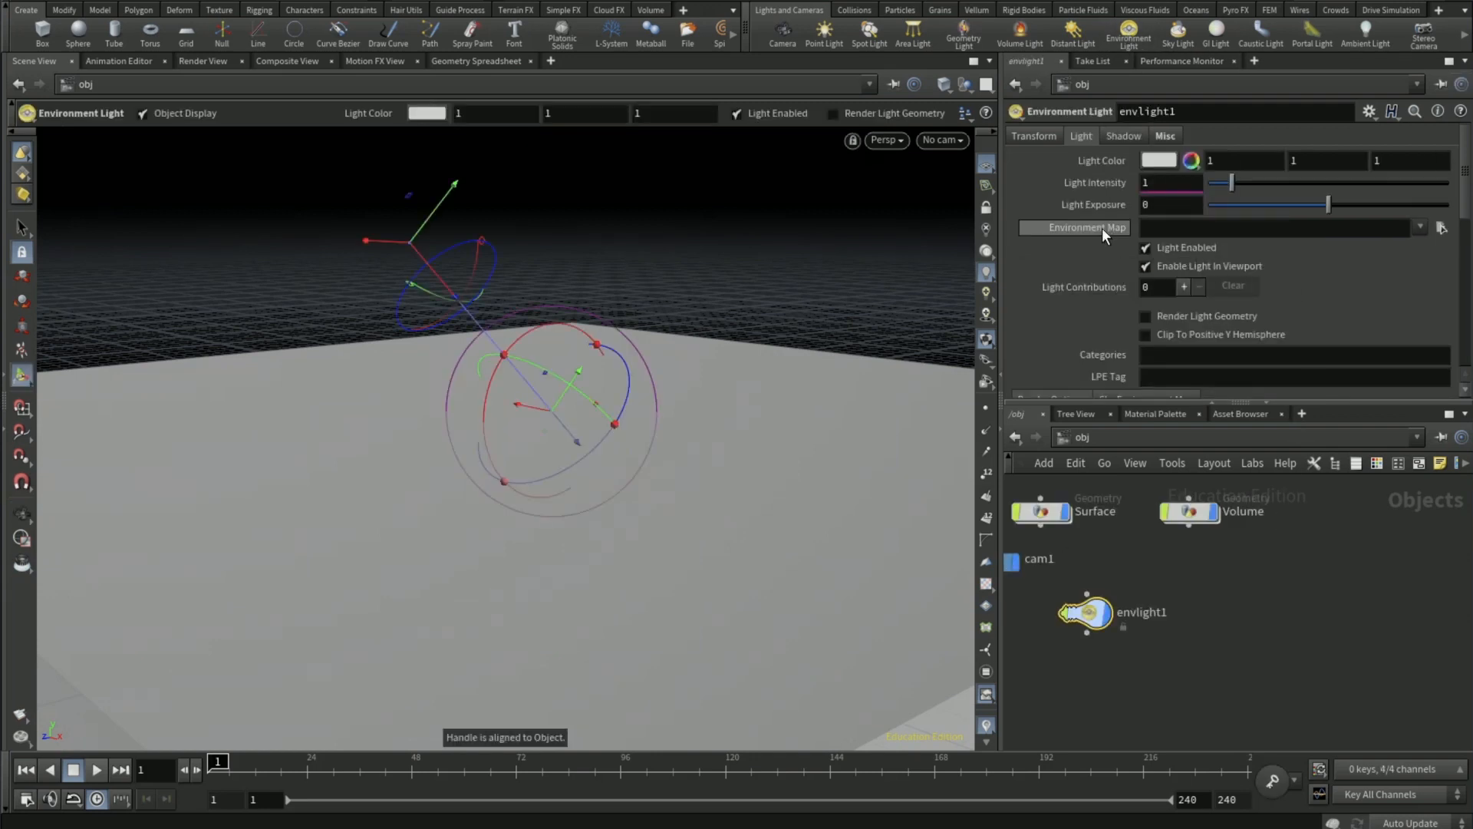
click(1439, 228)
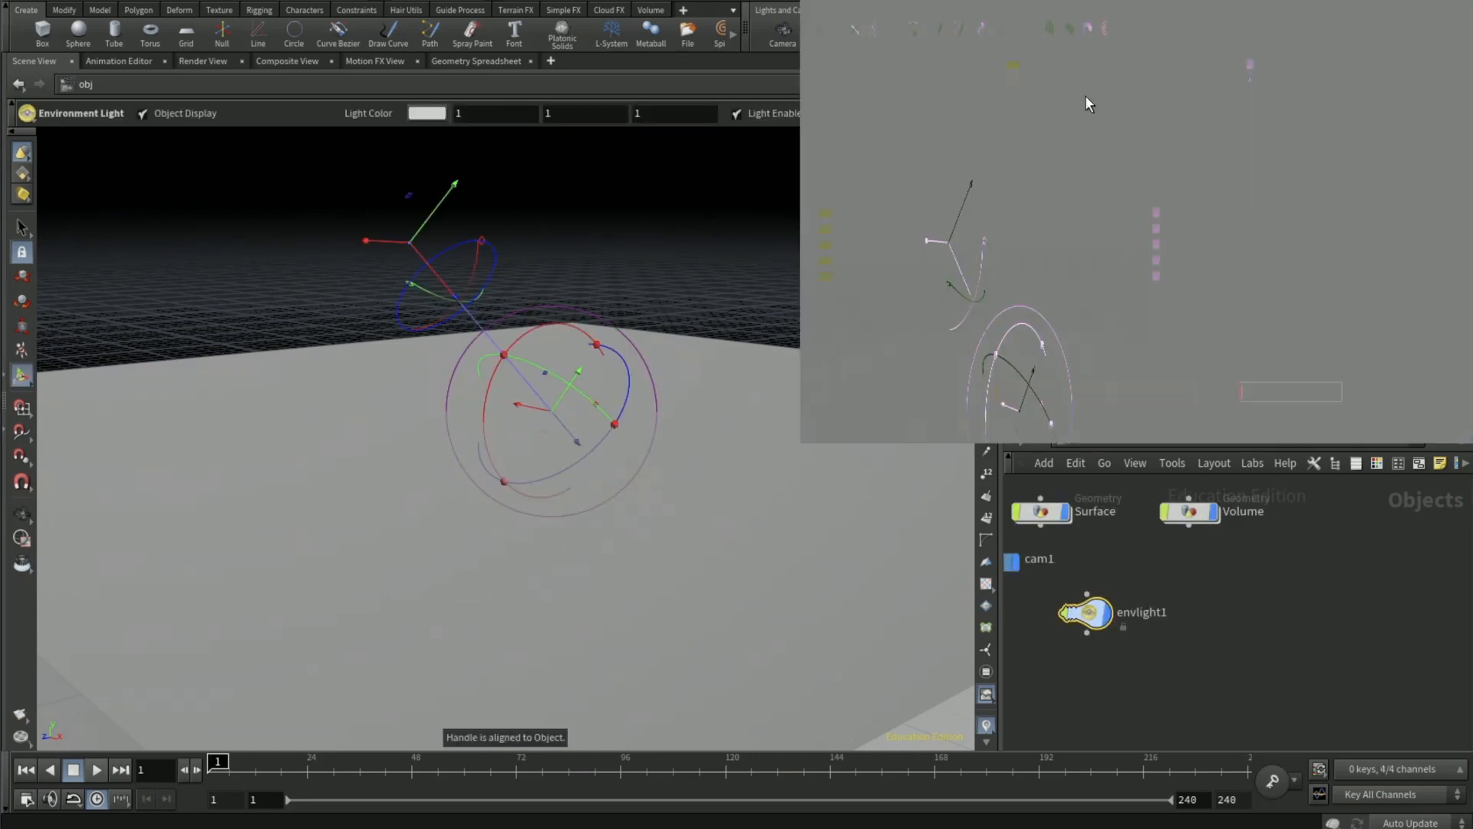
click(1071, 76)
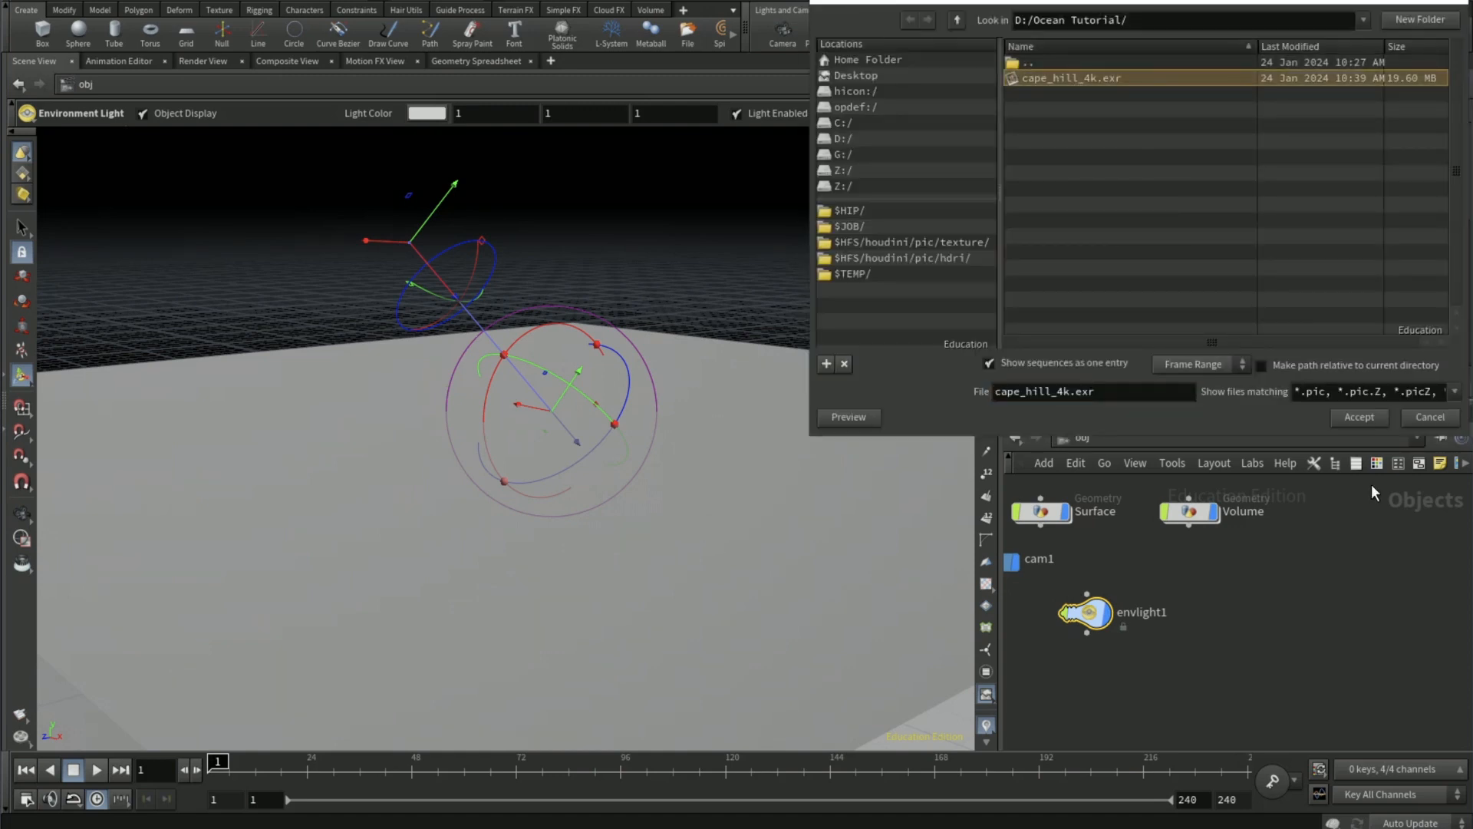
click(1356, 418)
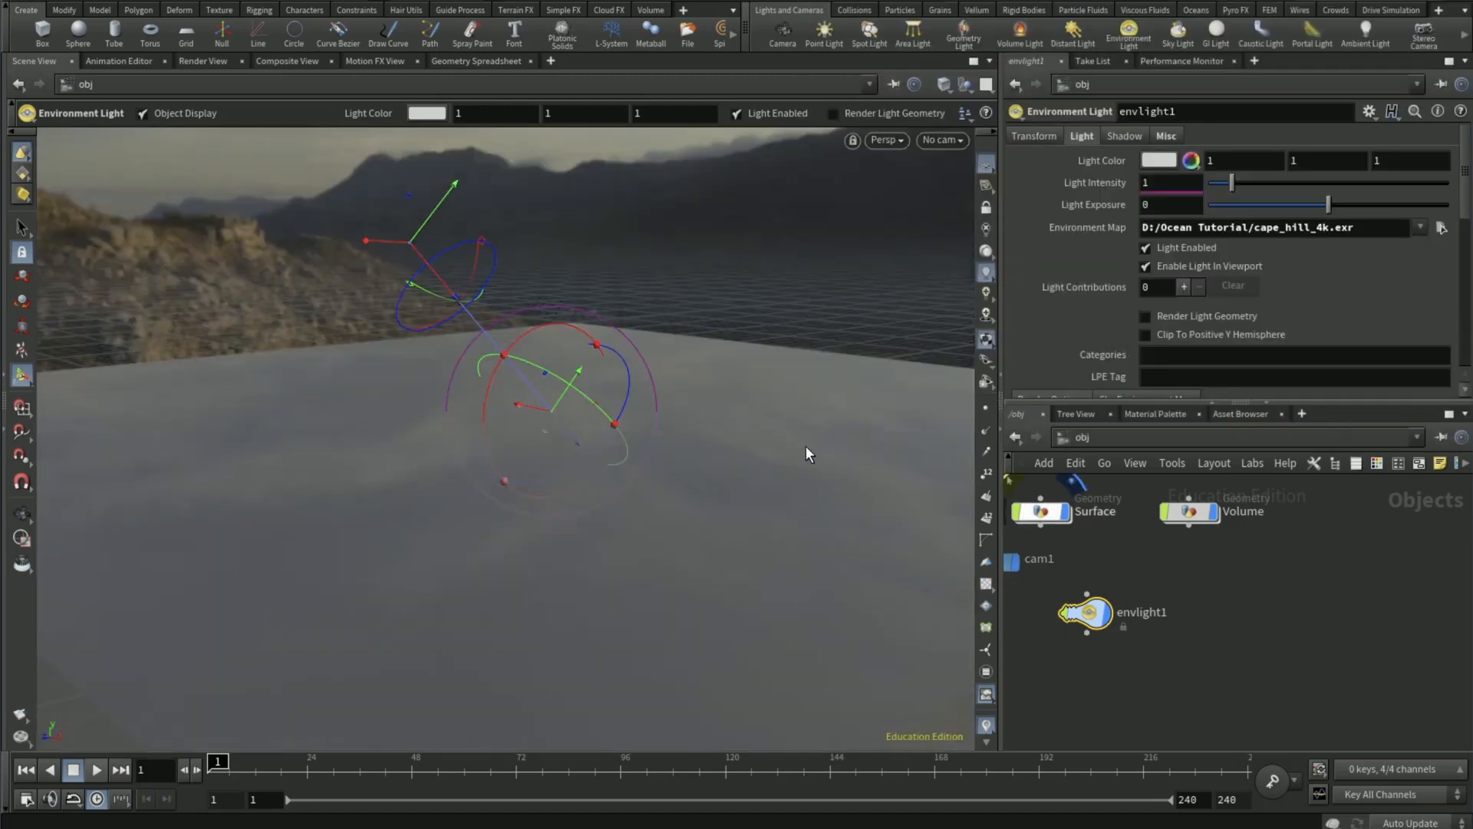
- Look through cam1 with the camera locked to the view, reframe the ocean toward the bright sunlit sky, and unlock the camera
key(Escape)
drag(618, 444, 716, 496)
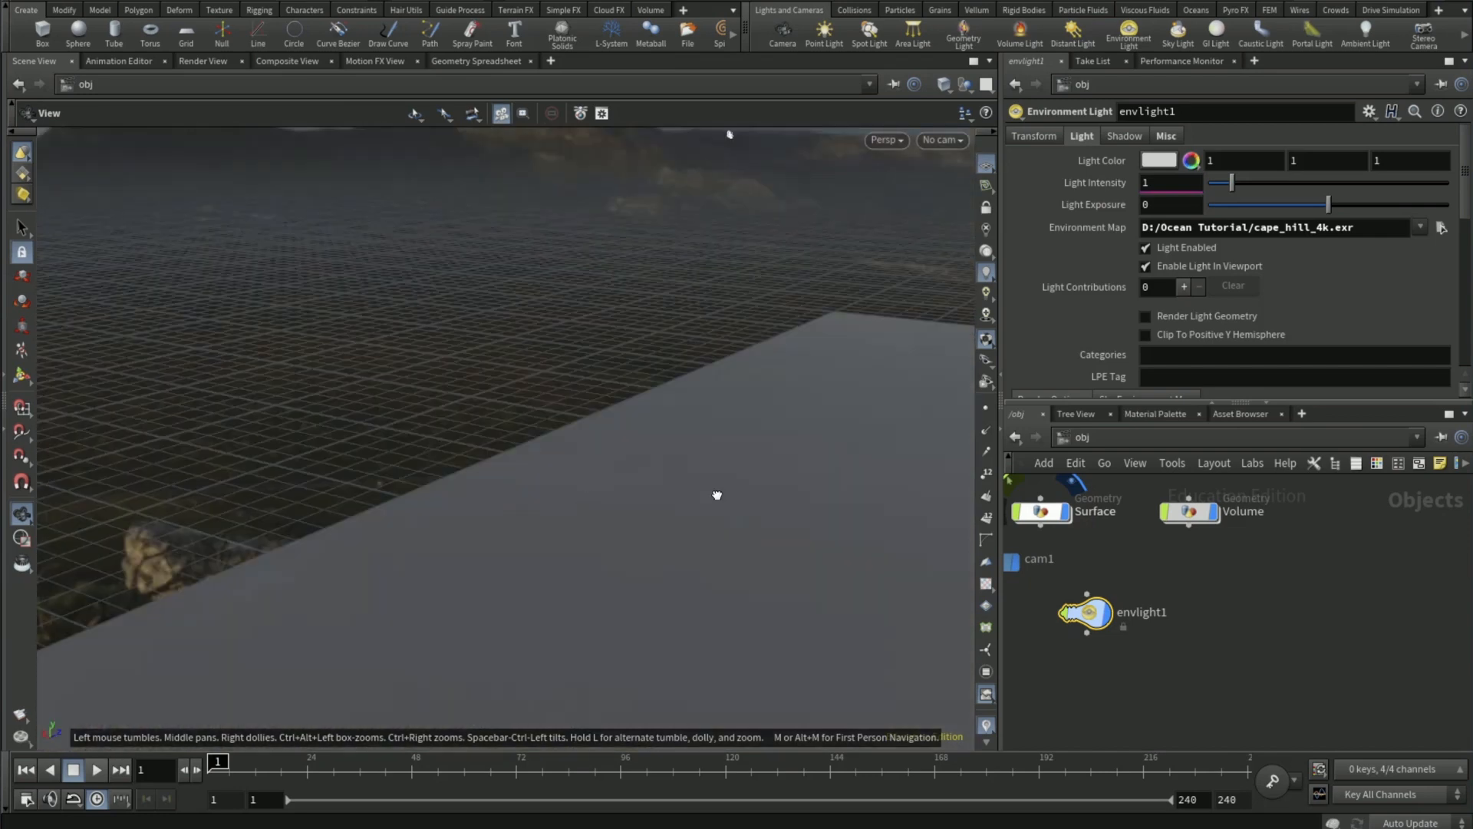
drag(466, 489, 491, 292)
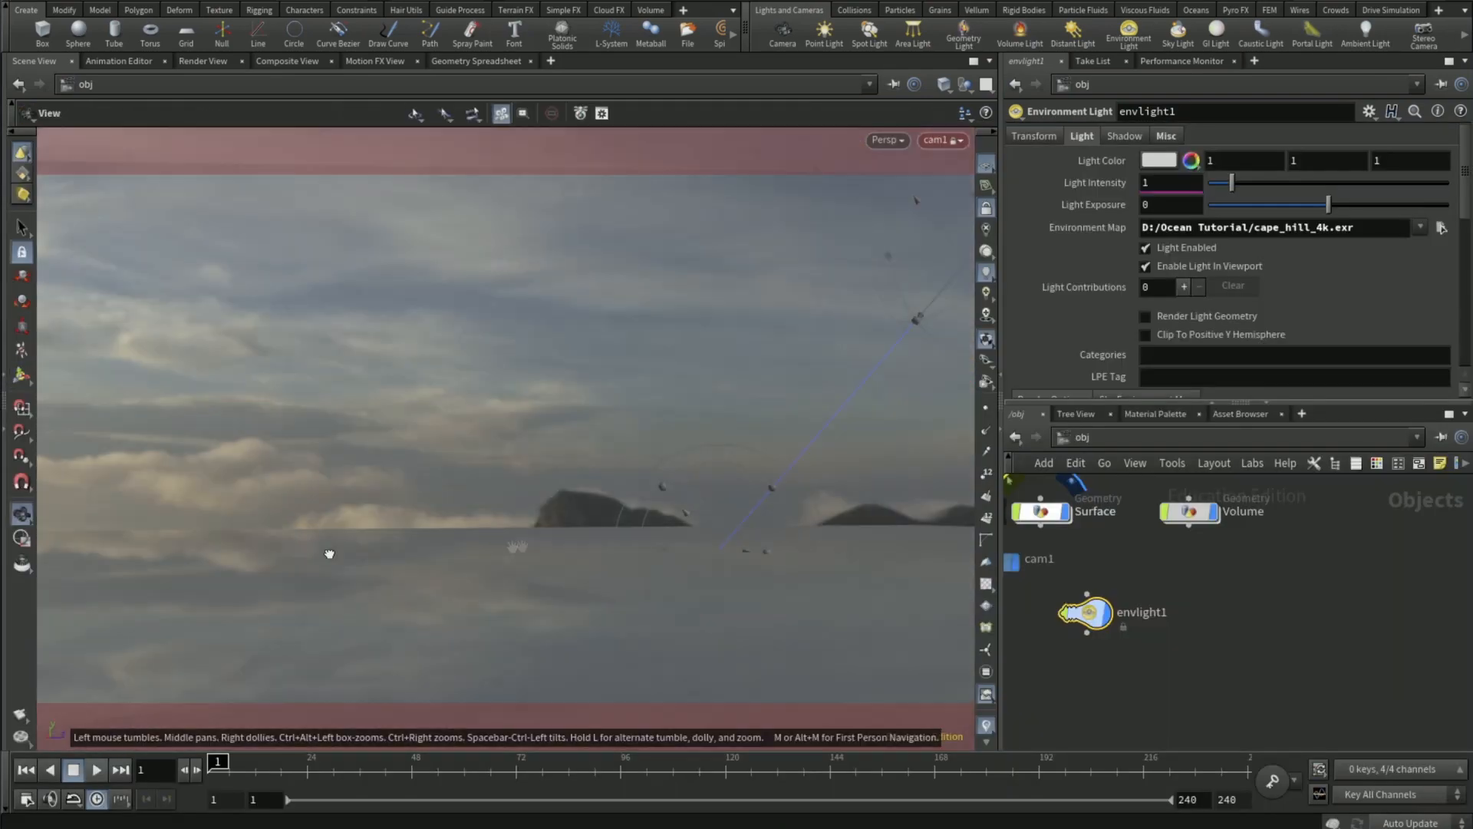
drag(328, 552, 566, 487)
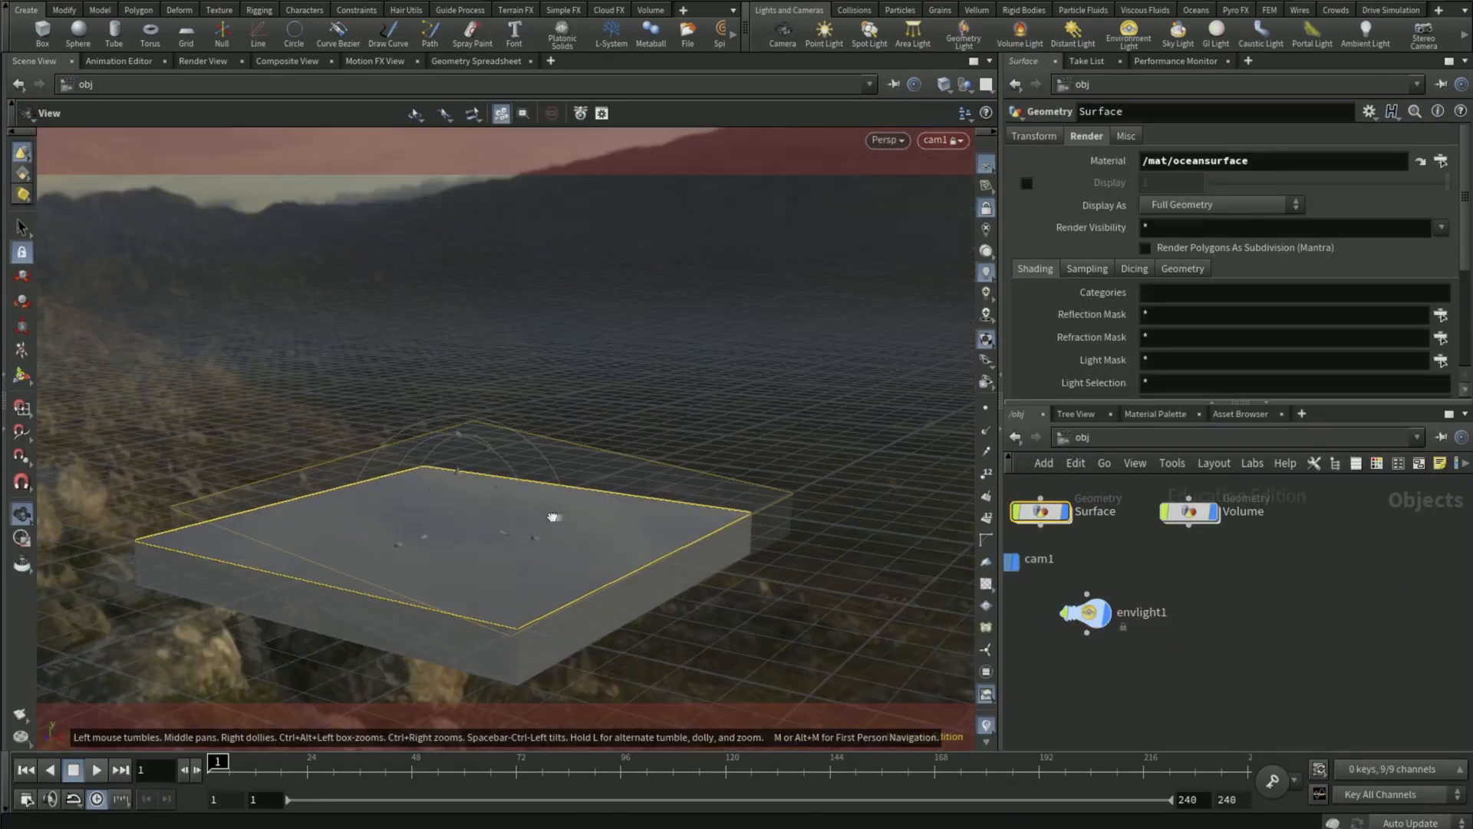
drag(552, 516, 488, 451)
alt+middle_drag(488, 451, 407, 461)
click(988, 208)
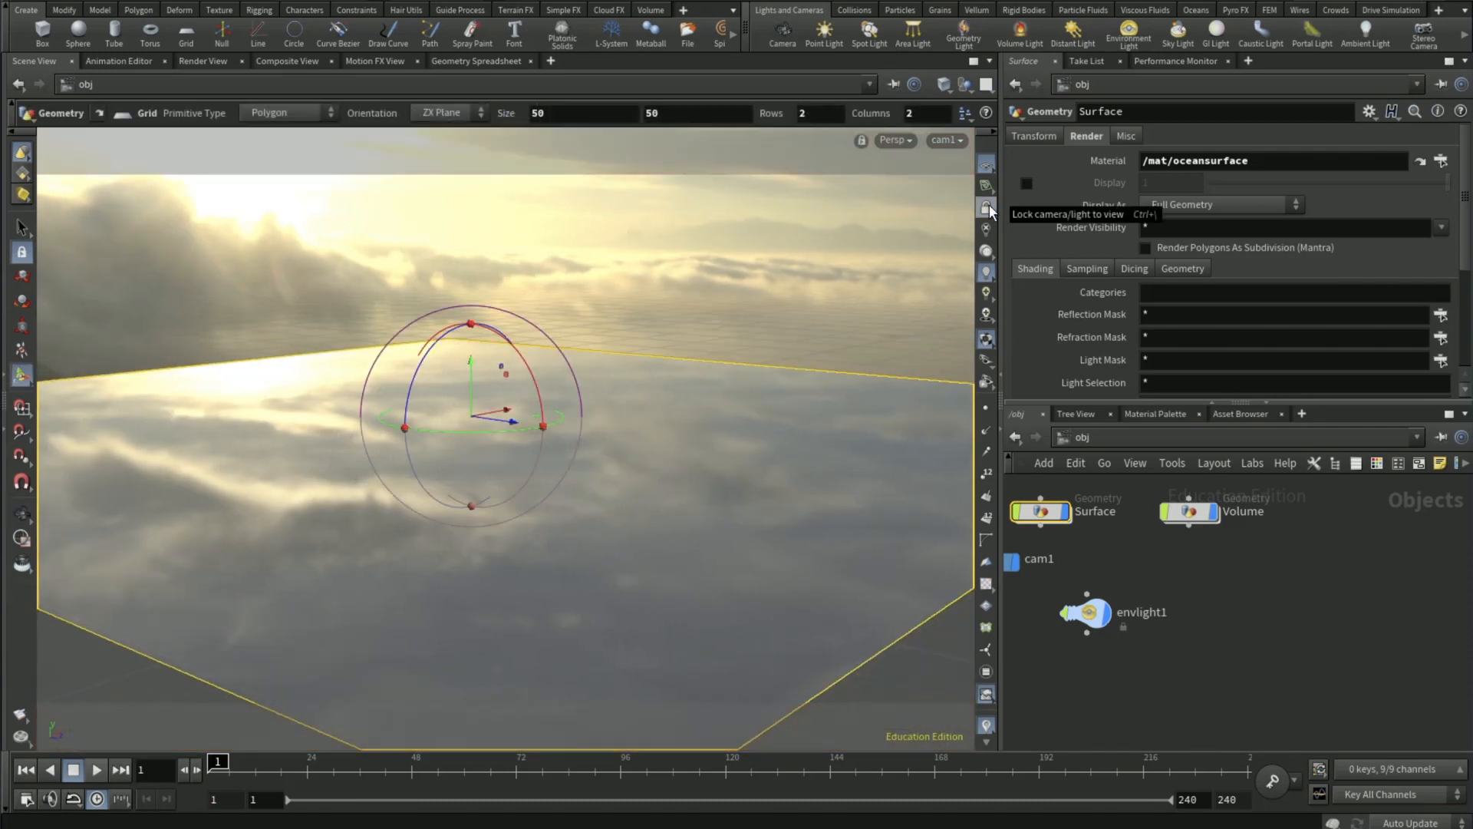
- Inside geo1, add a Blast node and connect the oceanspectrum1 output to its input
middle_drag(997, 620, 1145, 630)
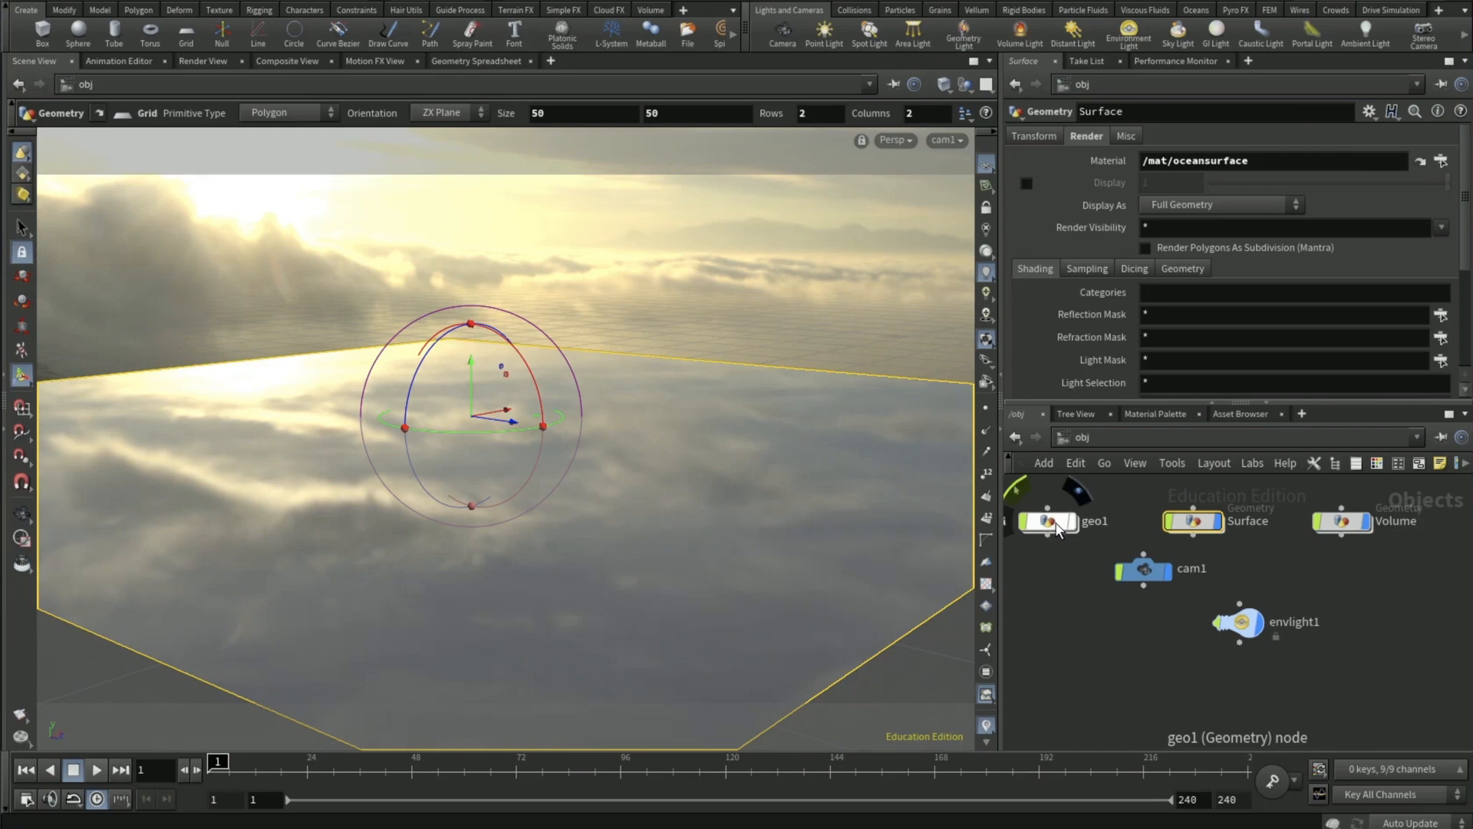
double_click(1057, 525)
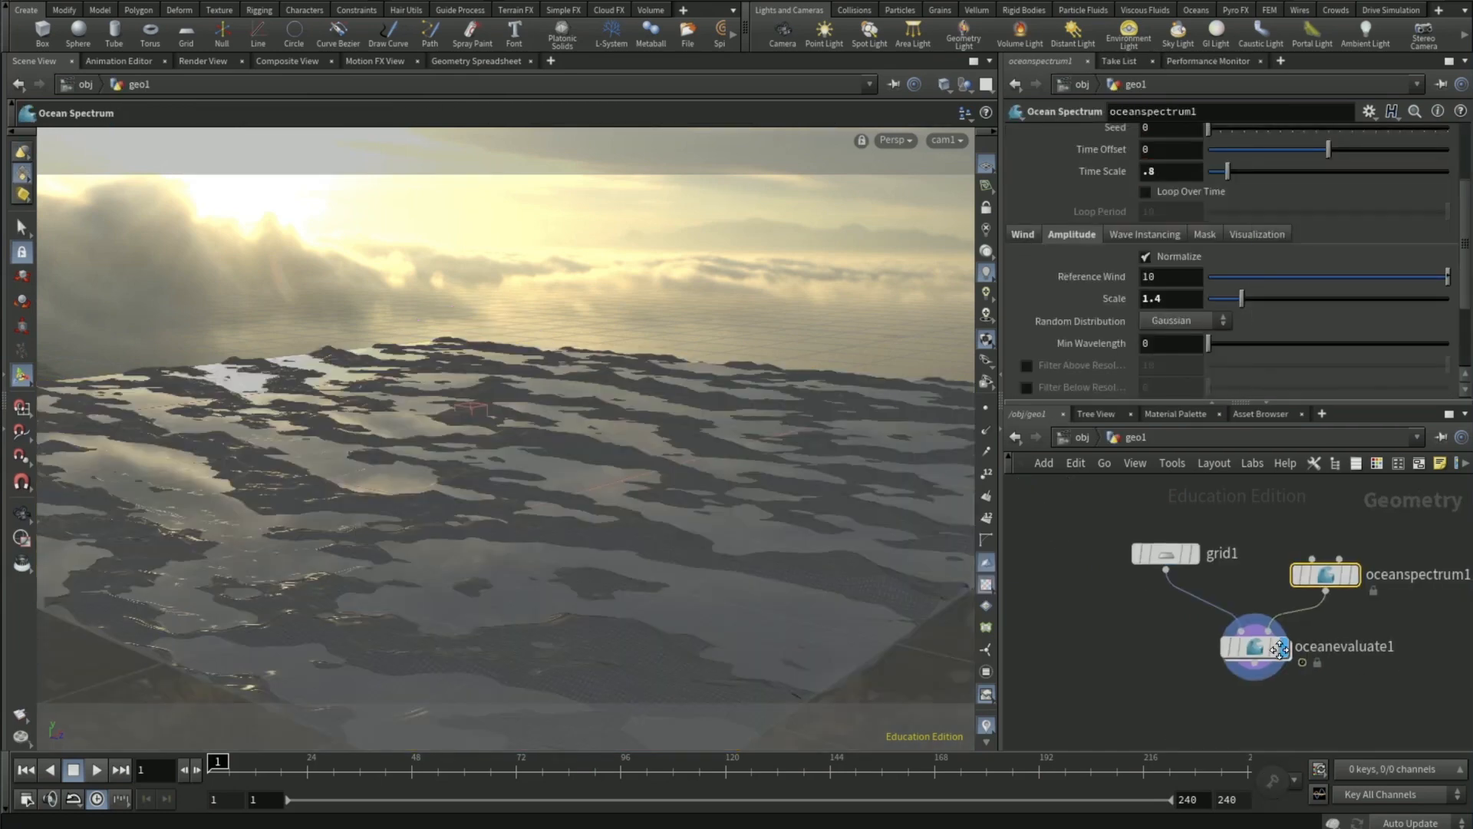
key(Tab)
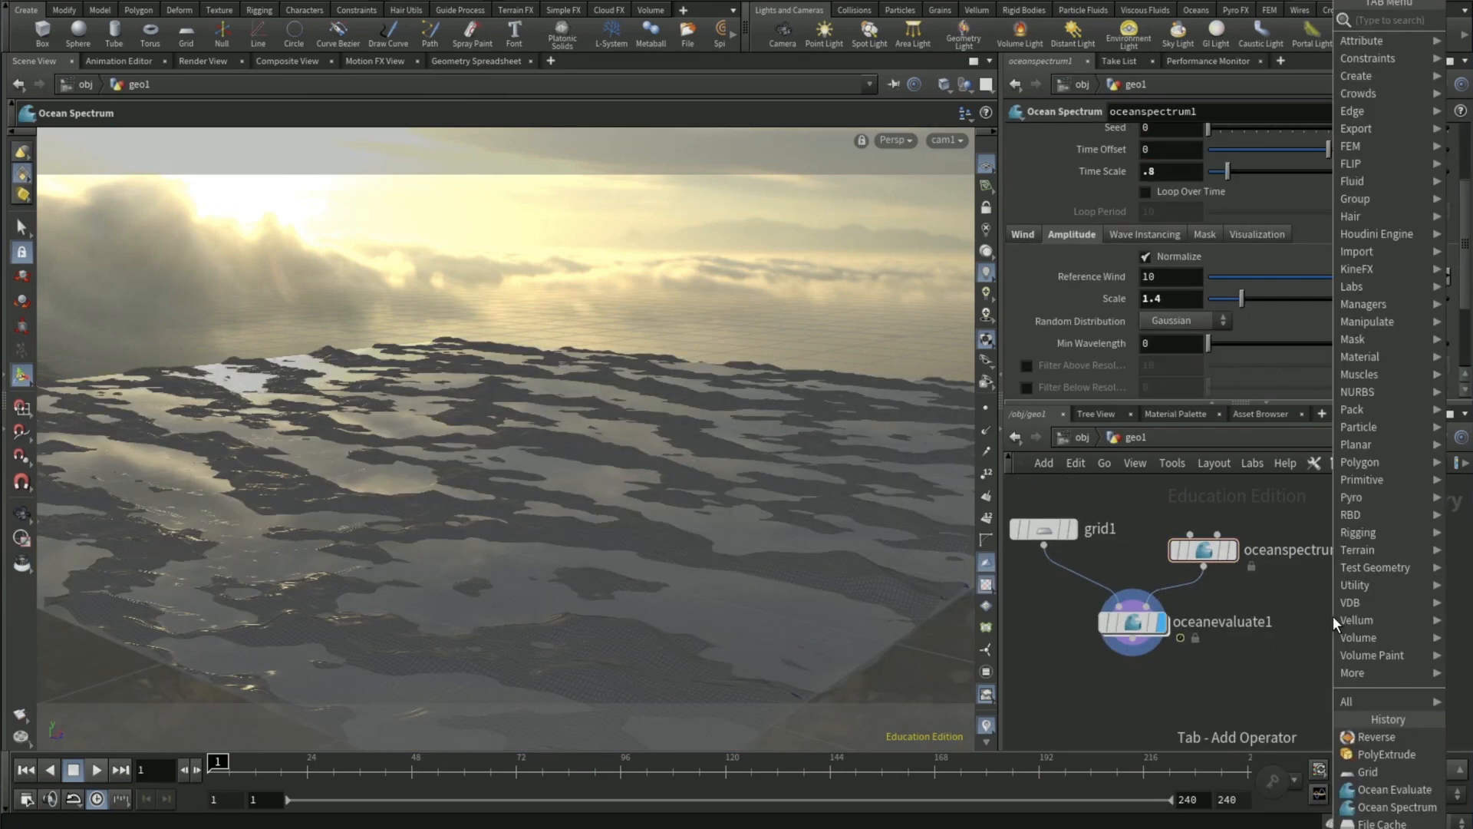
text(blast)
key(Return)
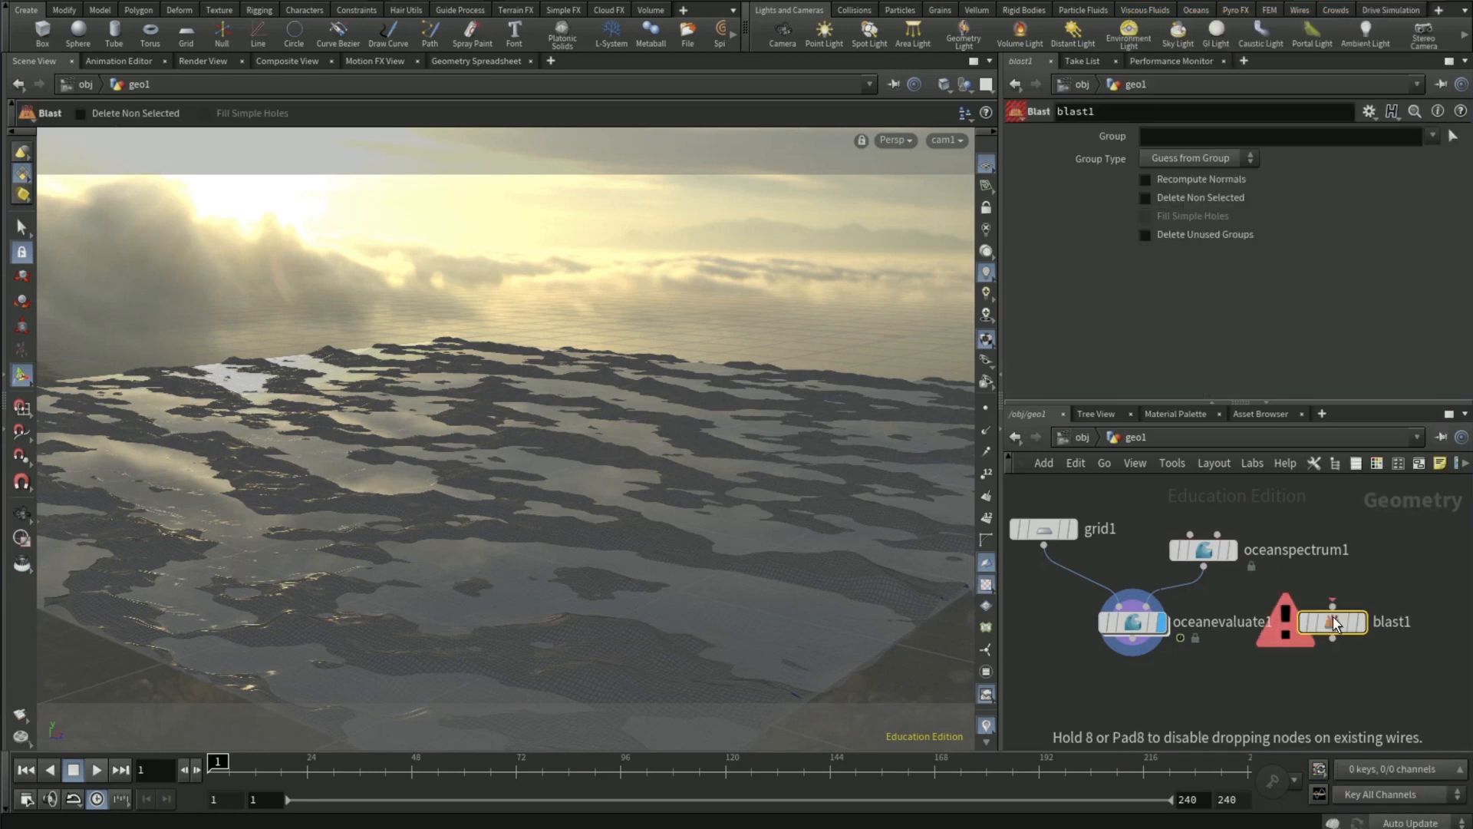
click(1332, 617)
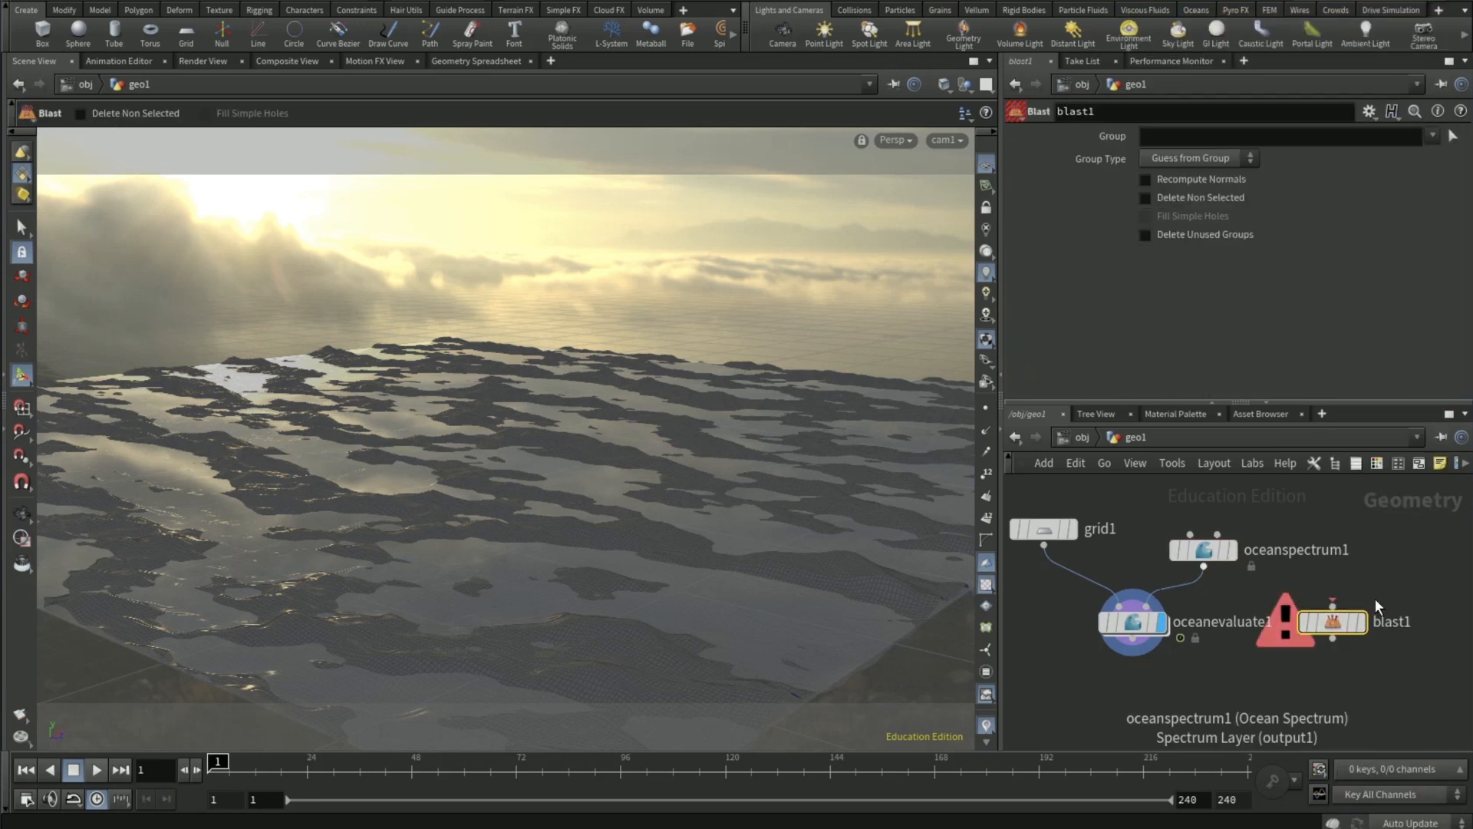
click(1333, 600)
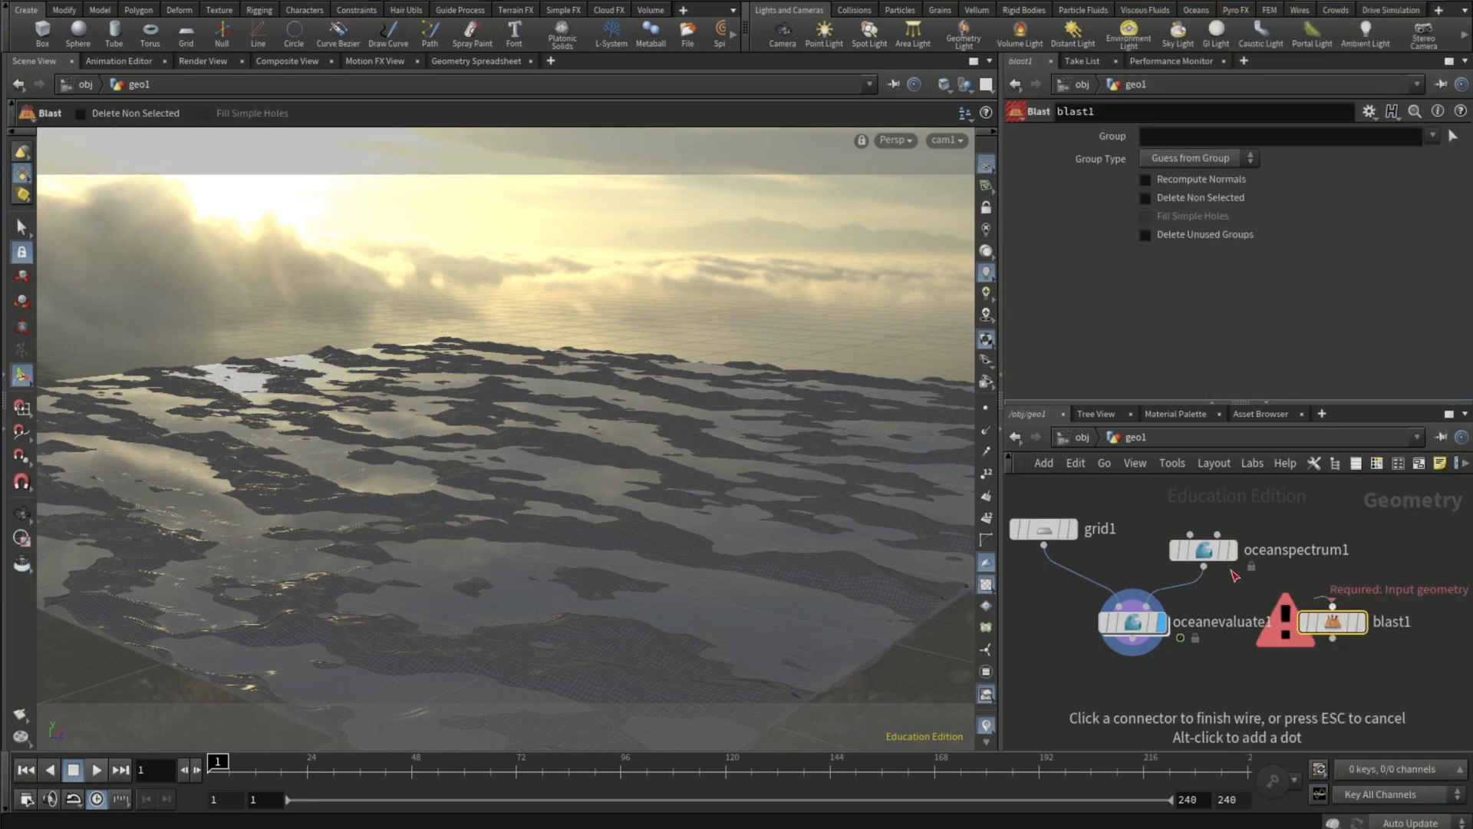
- Display the Blast node's result and make it keep only the spectra group with Delete Non Selected enabled
click(1371, 631)
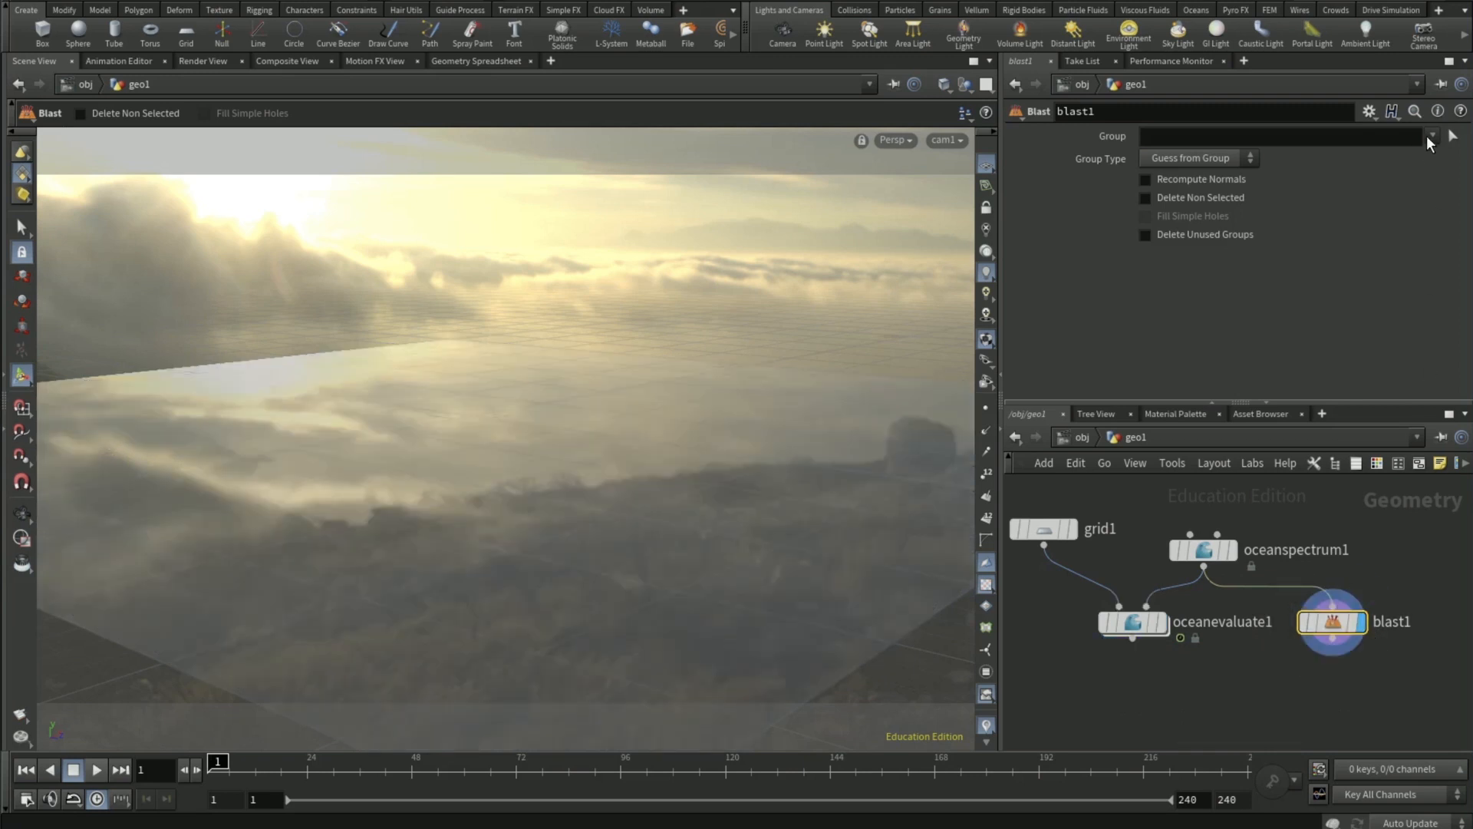
click(1425, 136)
click(1384, 186)
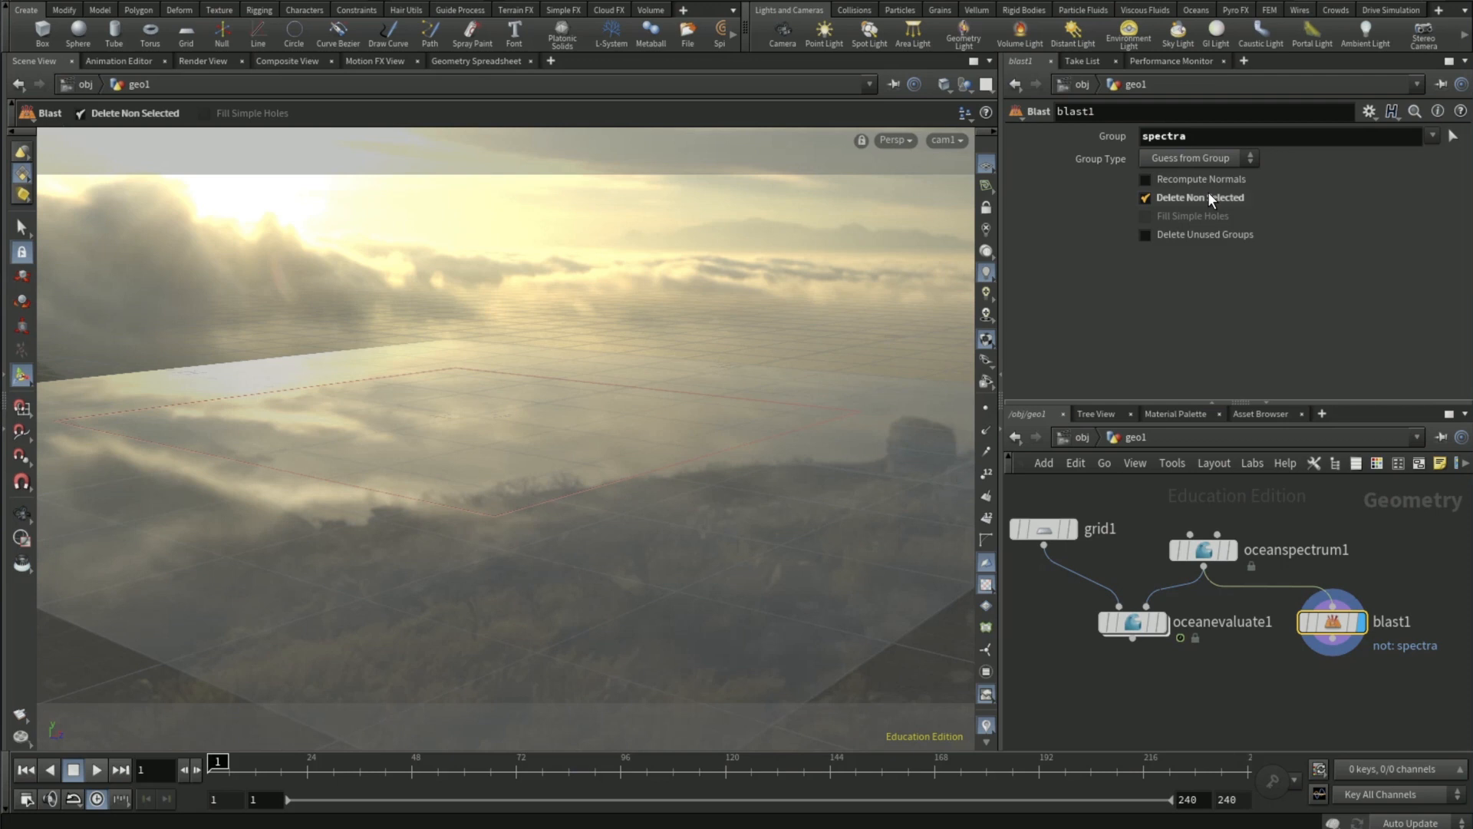
- Append a File Cache node to the Blast output and display it
click(1332, 654)
key(Tab)
text(fileca)
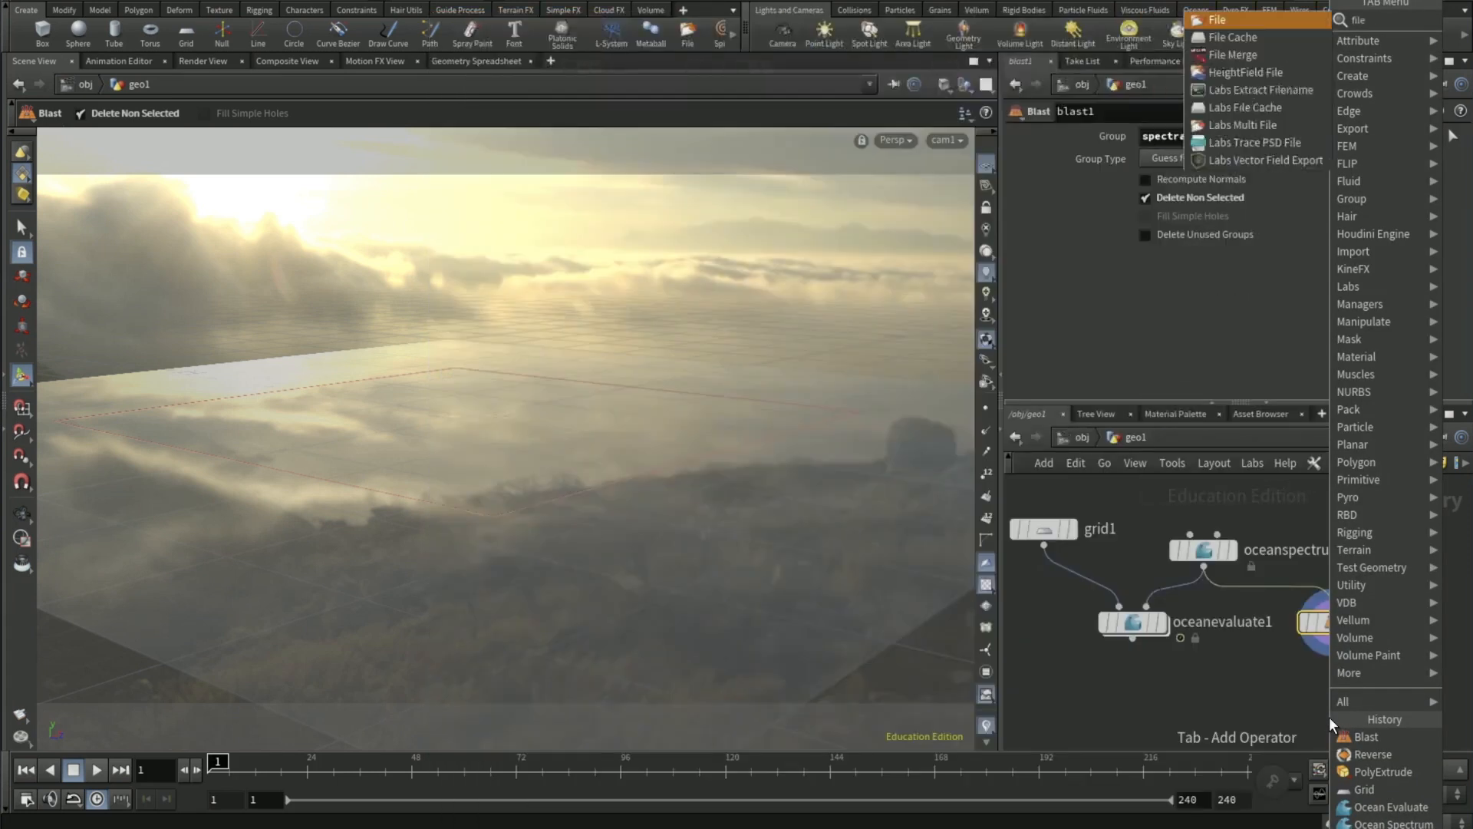
key(Return)
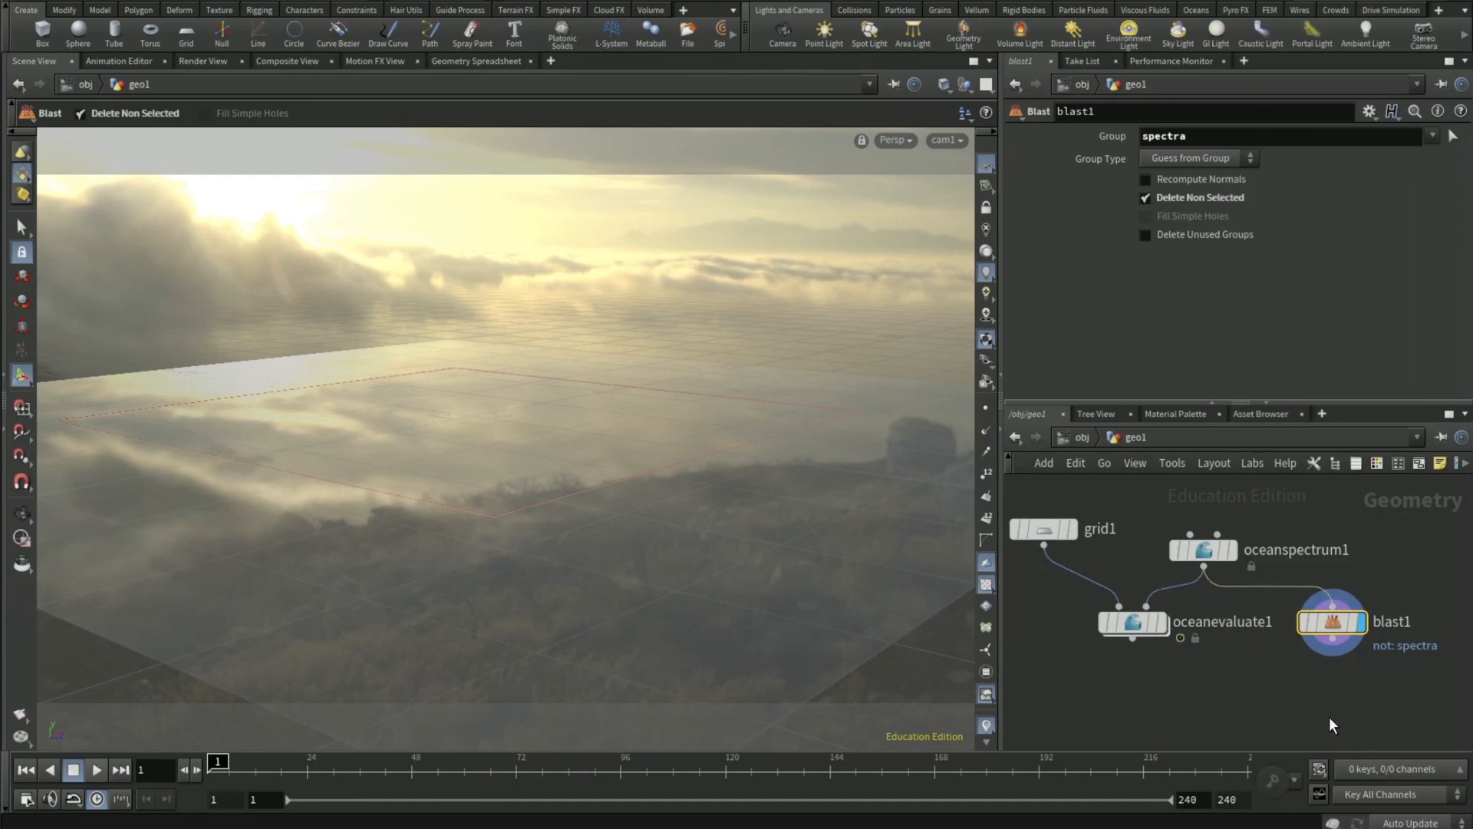
click(1329, 716)
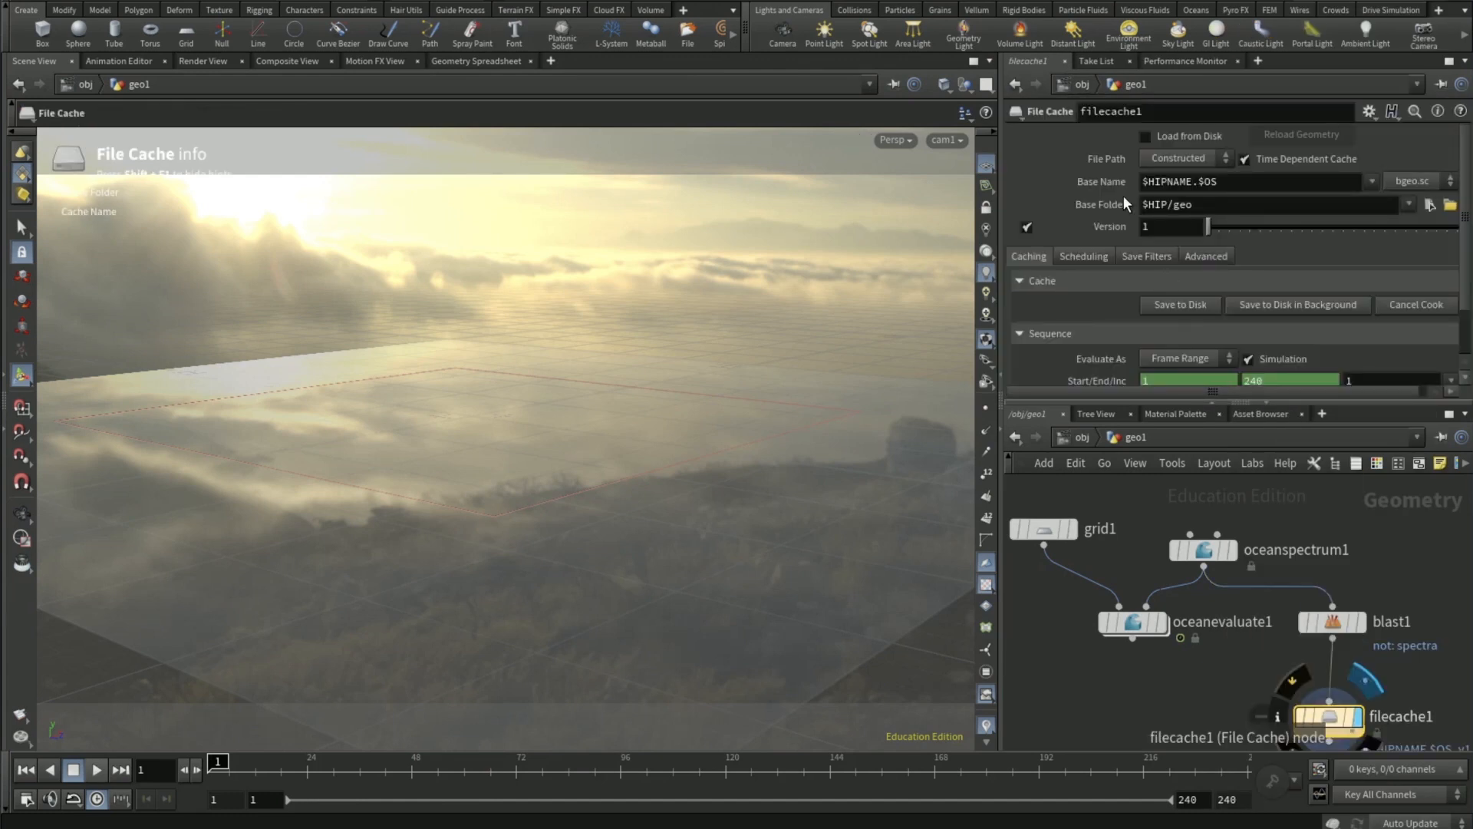
- Switch the File Cache to an explicit file path and replace its $HIP/geo/ folder with D:/Ocean Tutorial/
click(1168, 156)
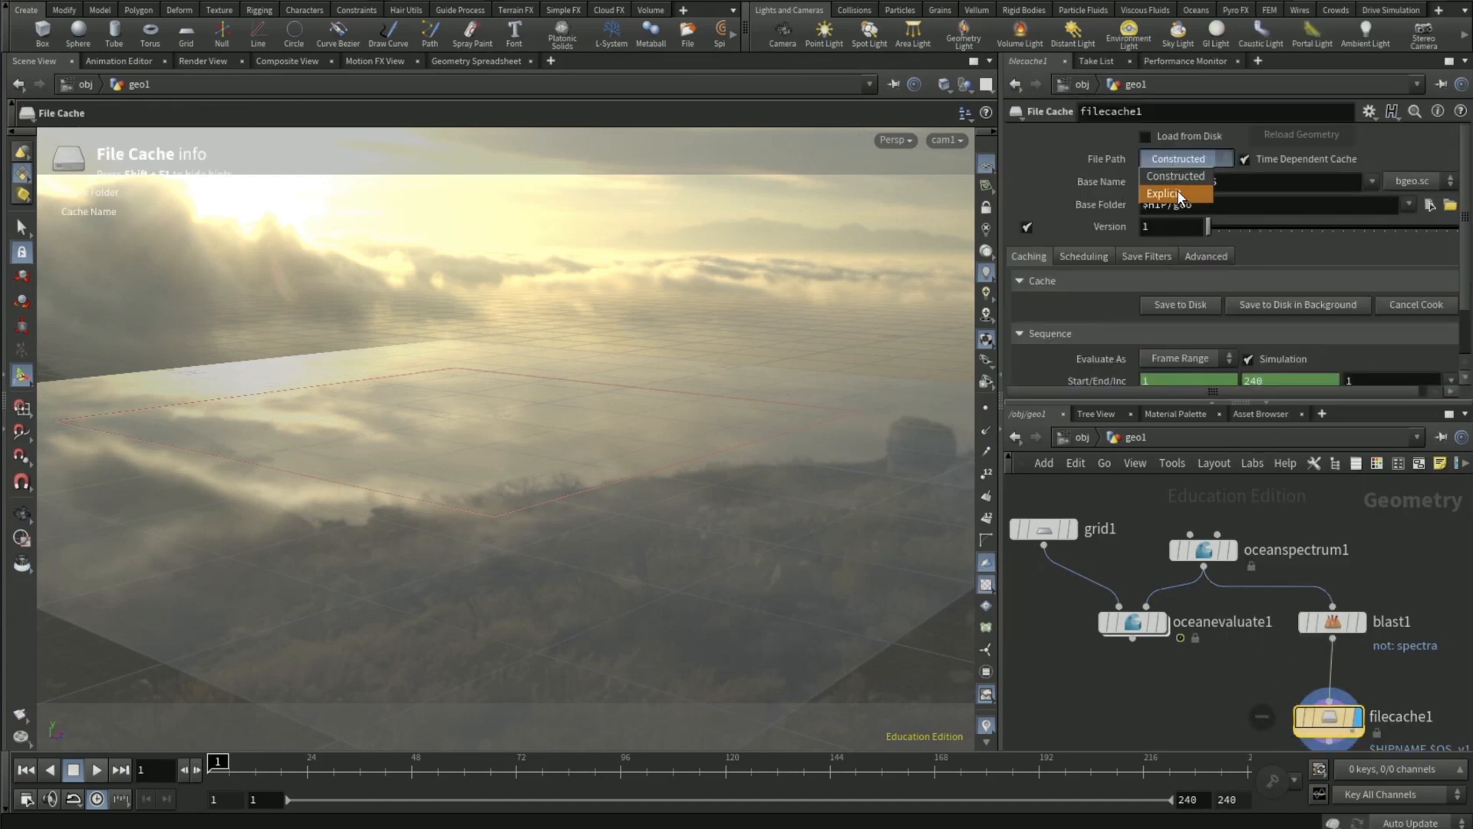
click(1177, 192)
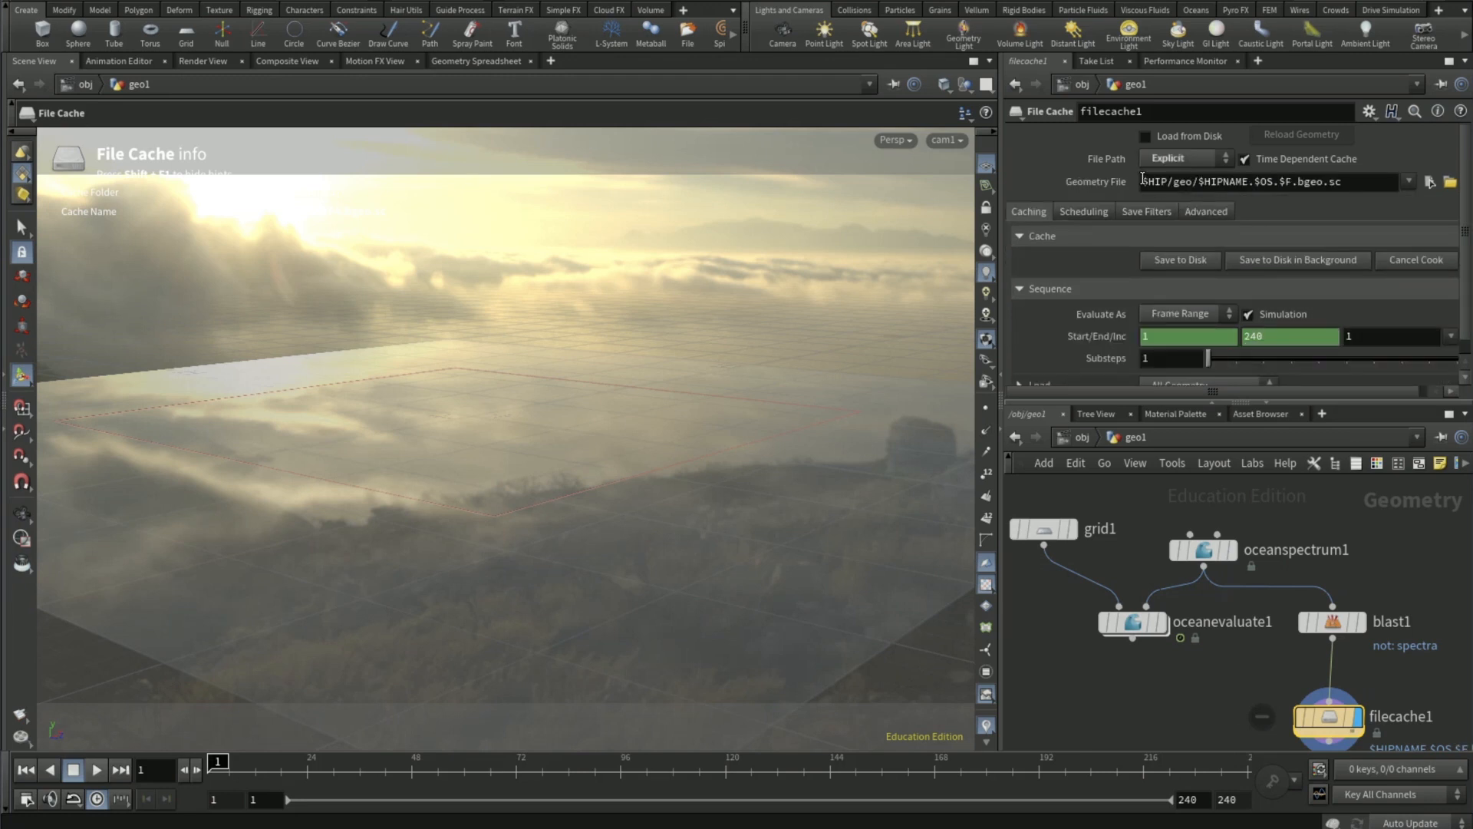
click(1450, 182)
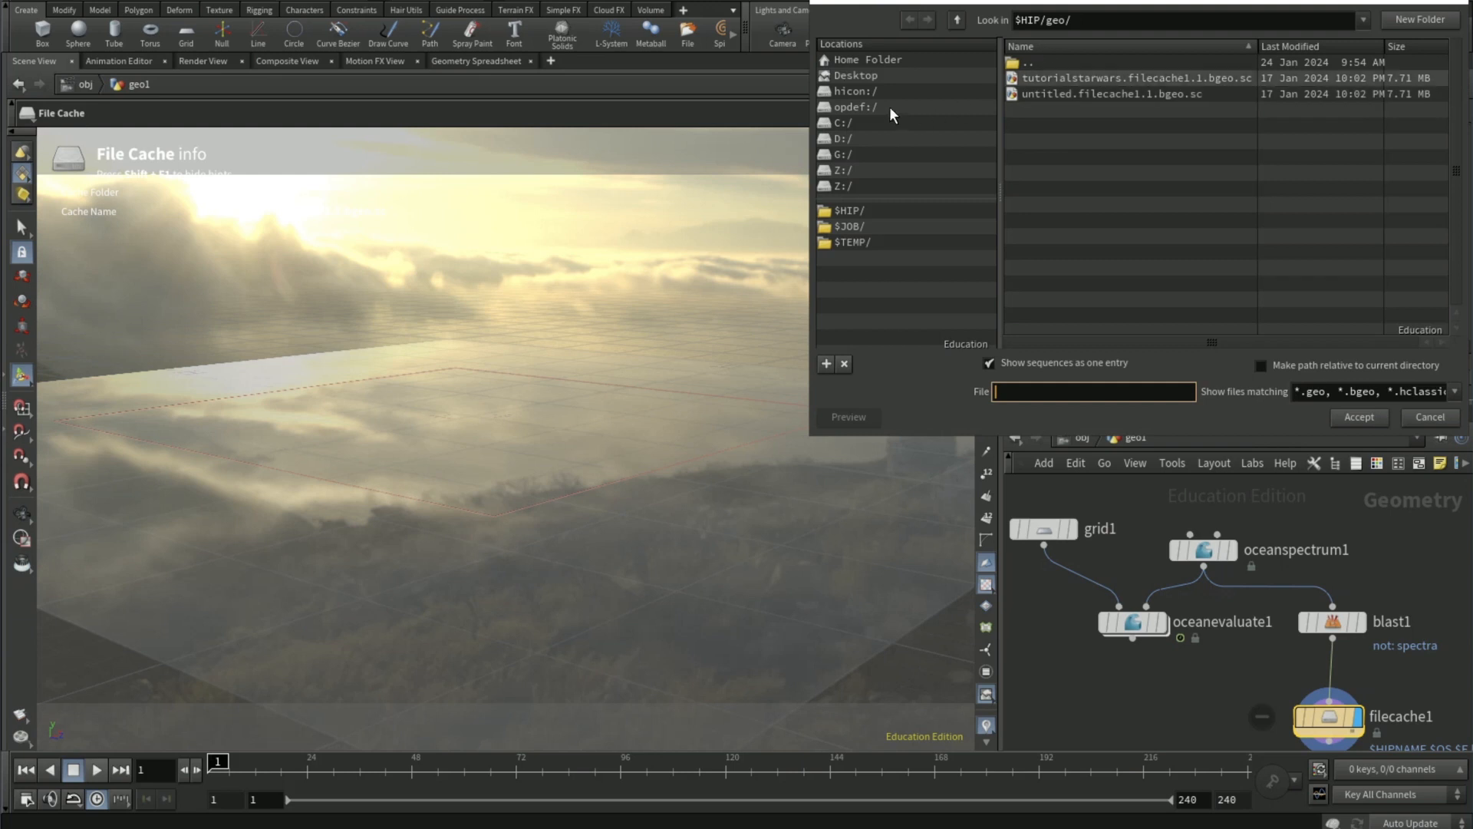
click(871, 135)
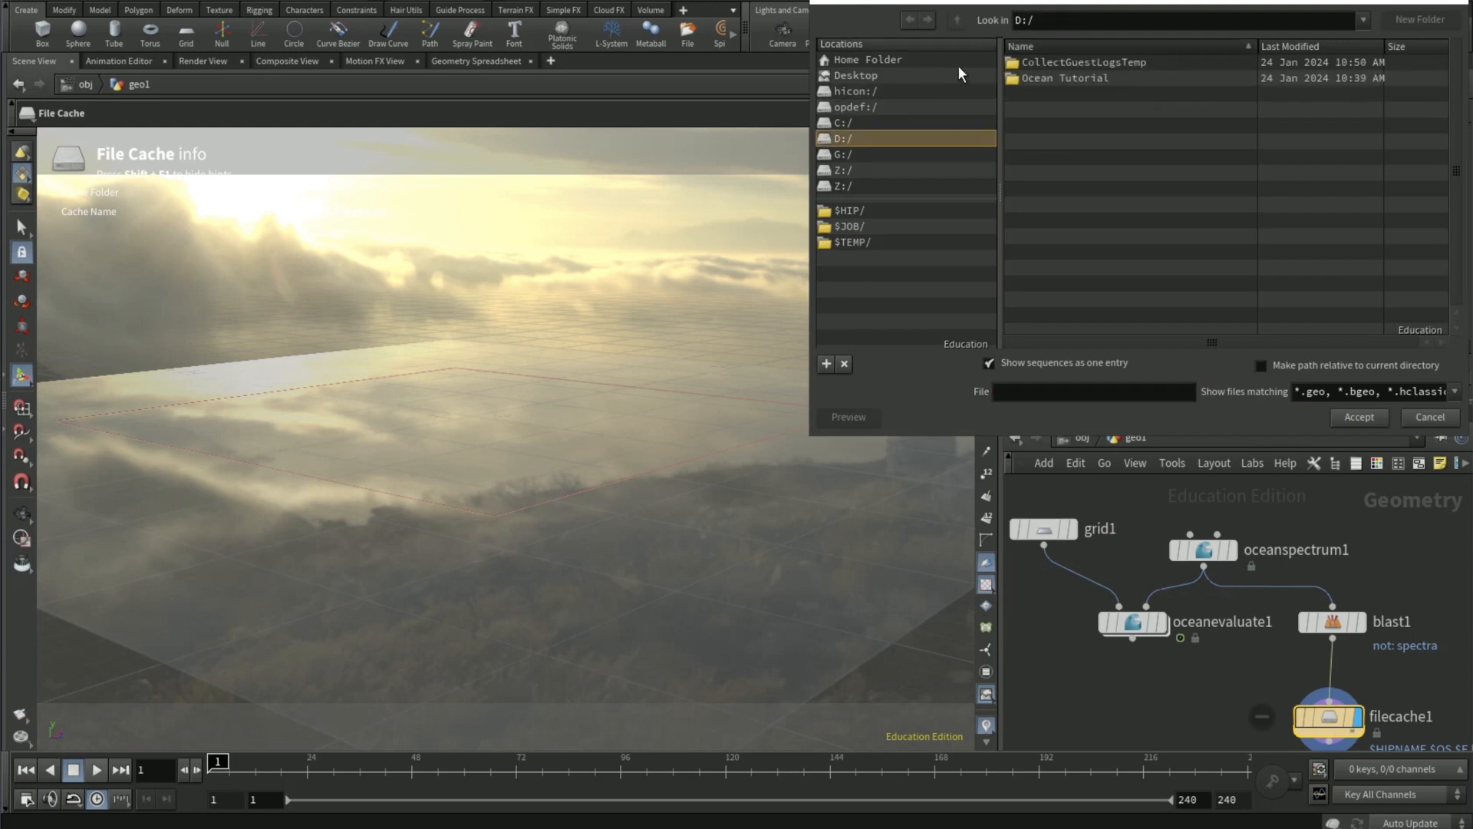
double_click(1037, 74)
drag(1135, 16, 982, 13)
key(ctrl+c)
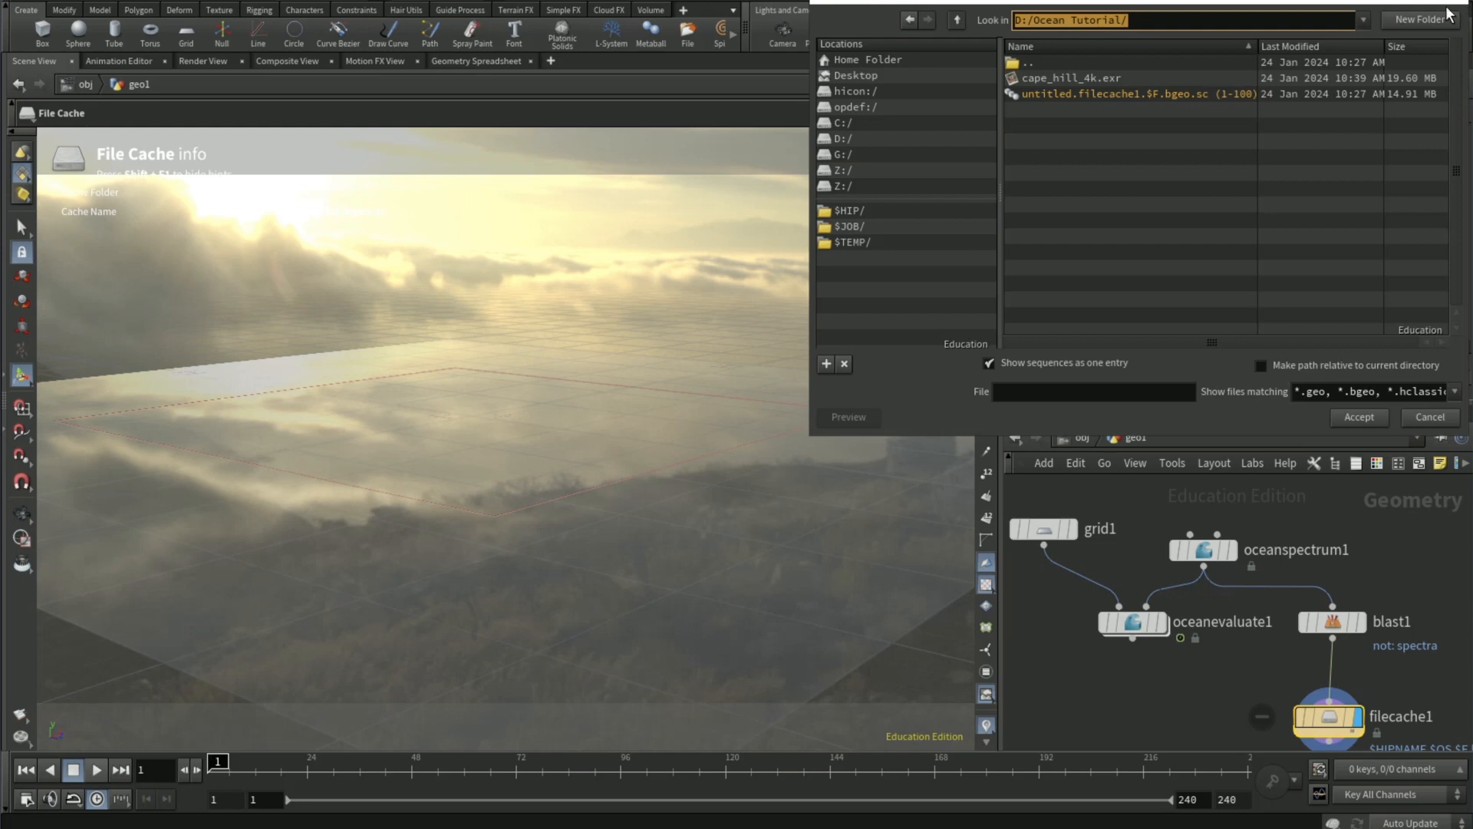
key(Escape)
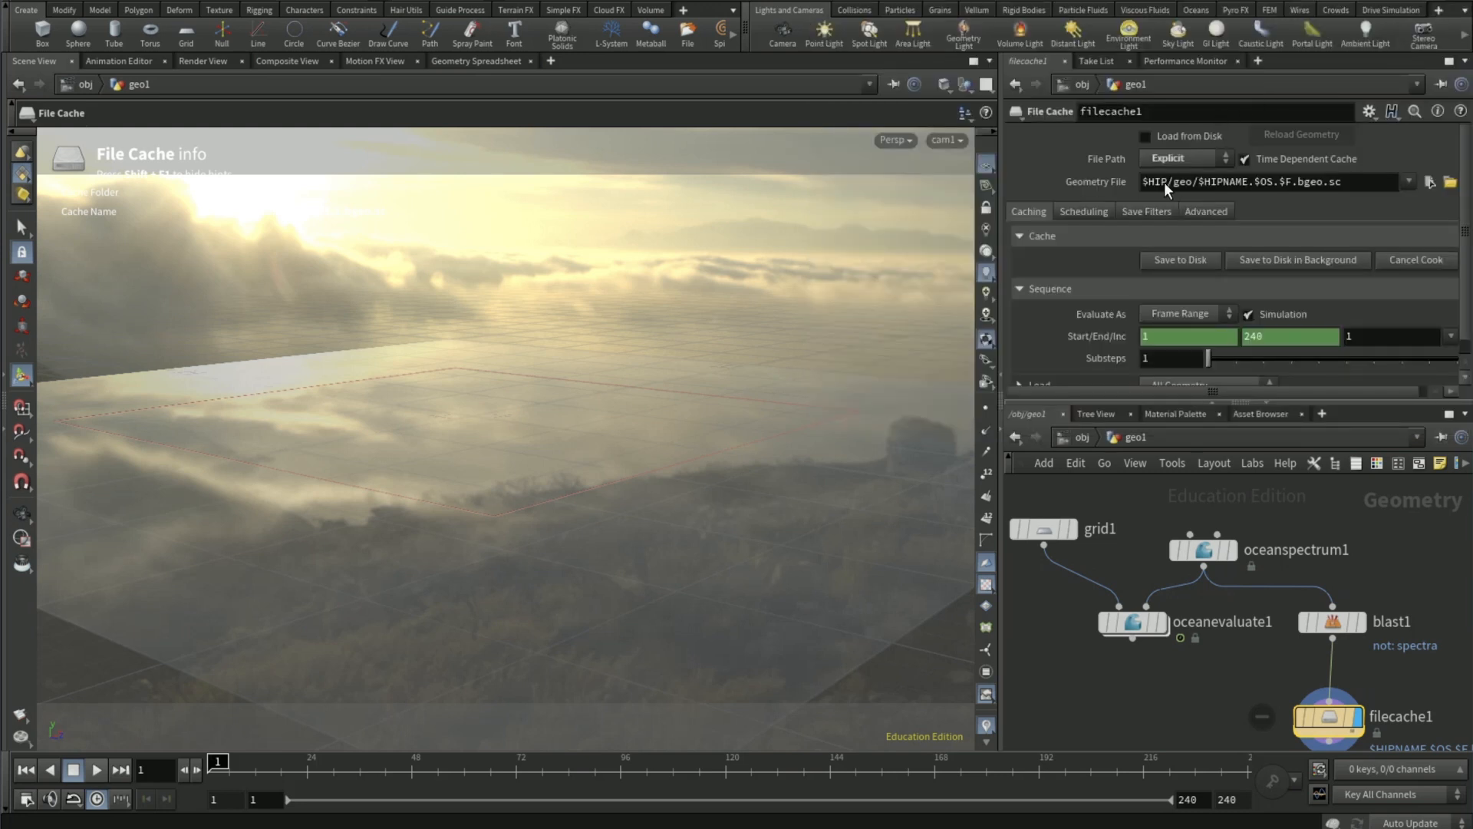
drag(1141, 181, 1198, 181)
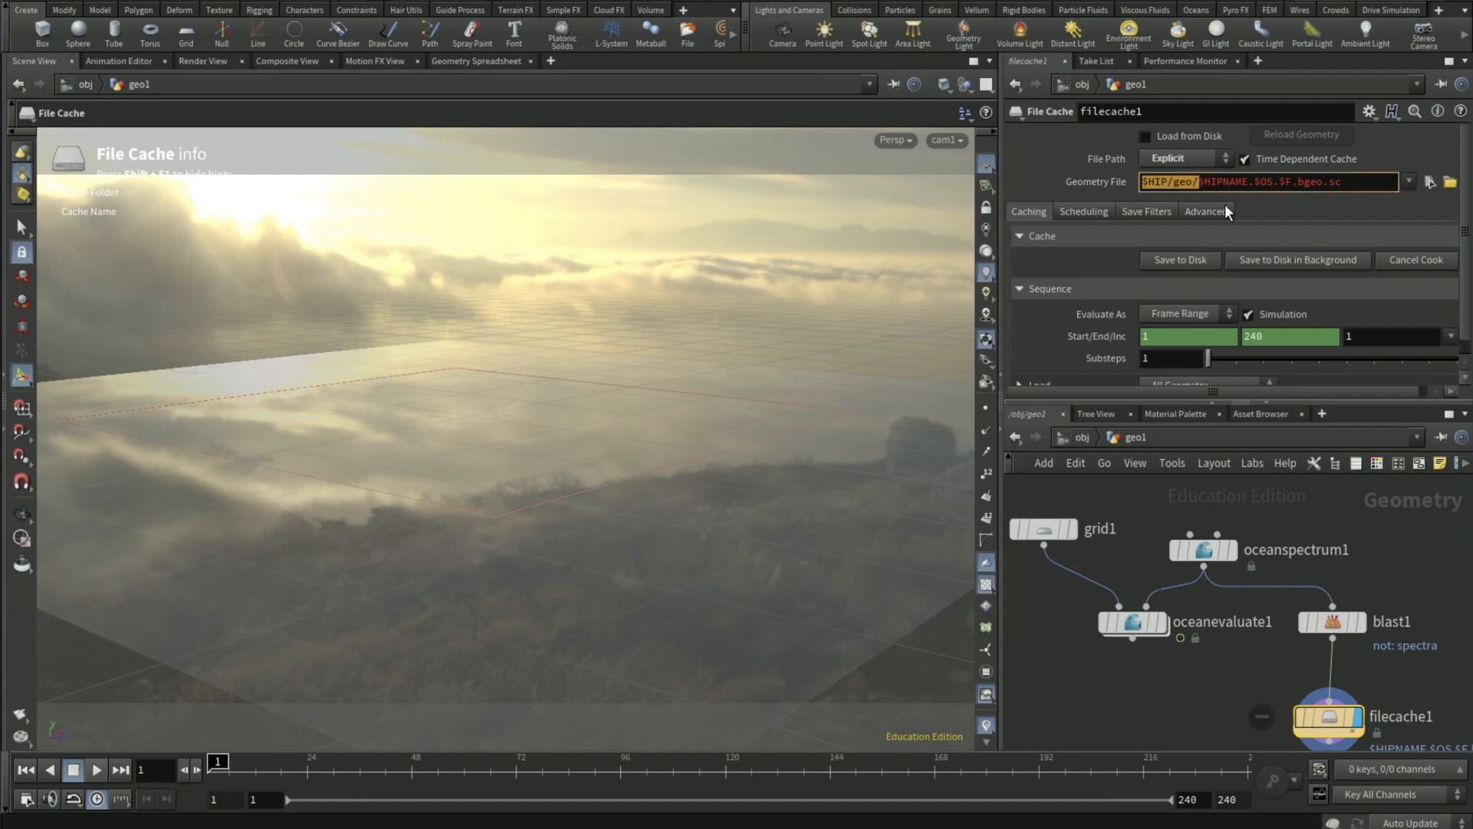
key(ctrl+v)
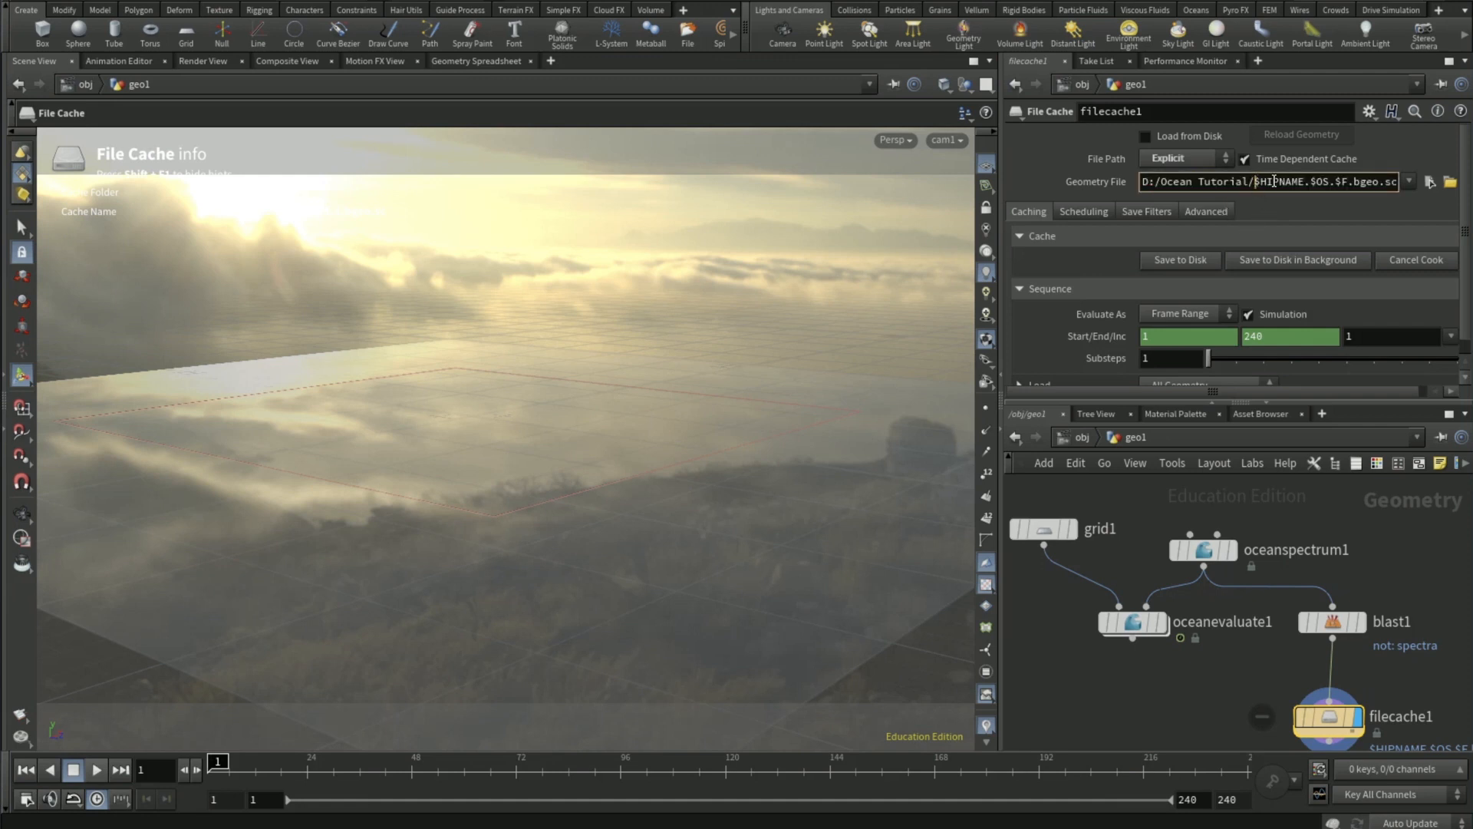
- Replace the $HIPNAME part of the cache's geometry file name with OCCache
drag(1274, 181, 1307, 183)
key(BackSpace)
key(BackSpace)
text(OCCache)
key(Return)
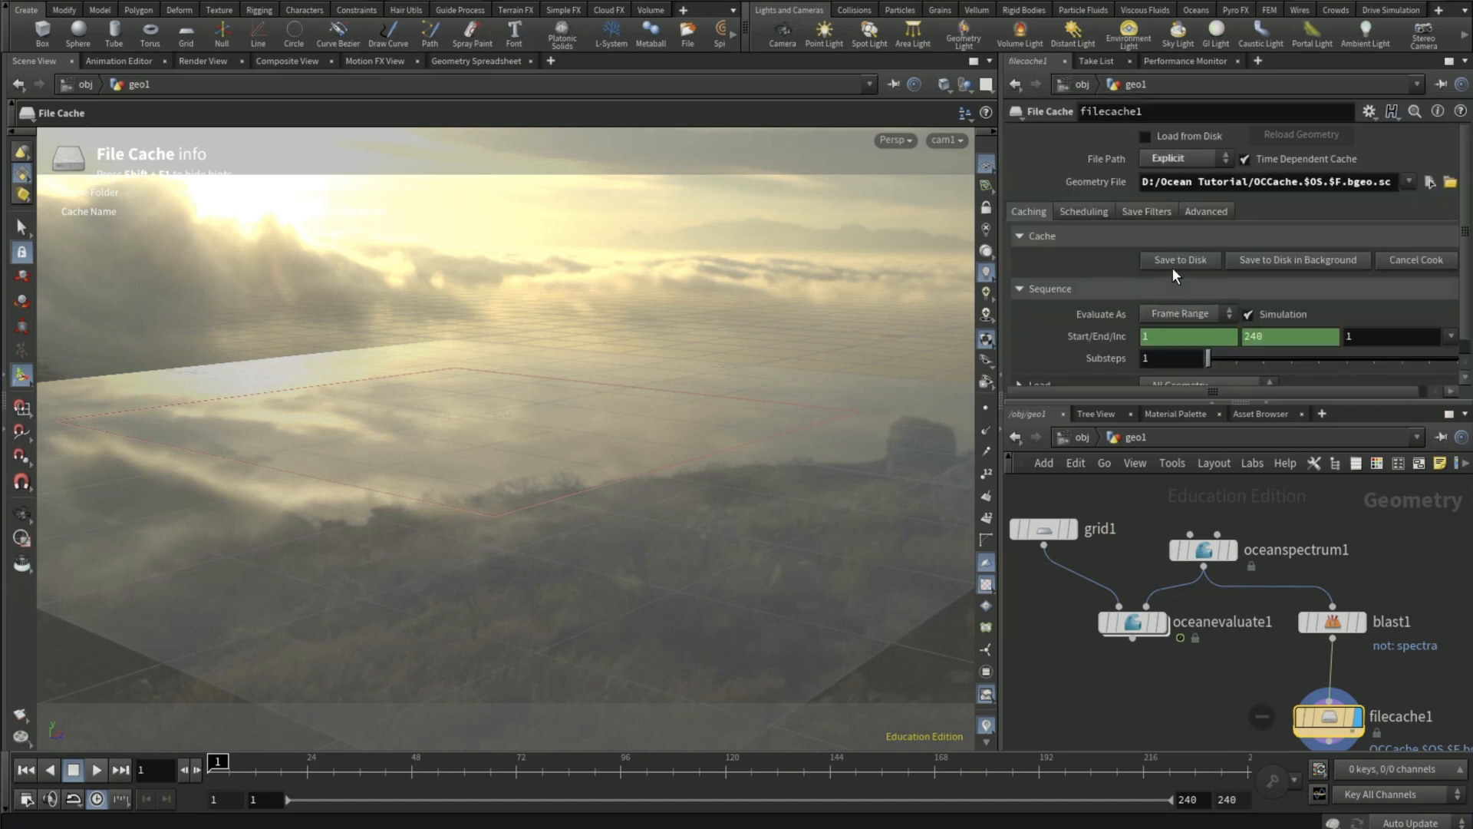
- Set the timeline's end frame to 100 and save the spectra cache to disk
double_click(1232, 800)
text(100)
key(Return)
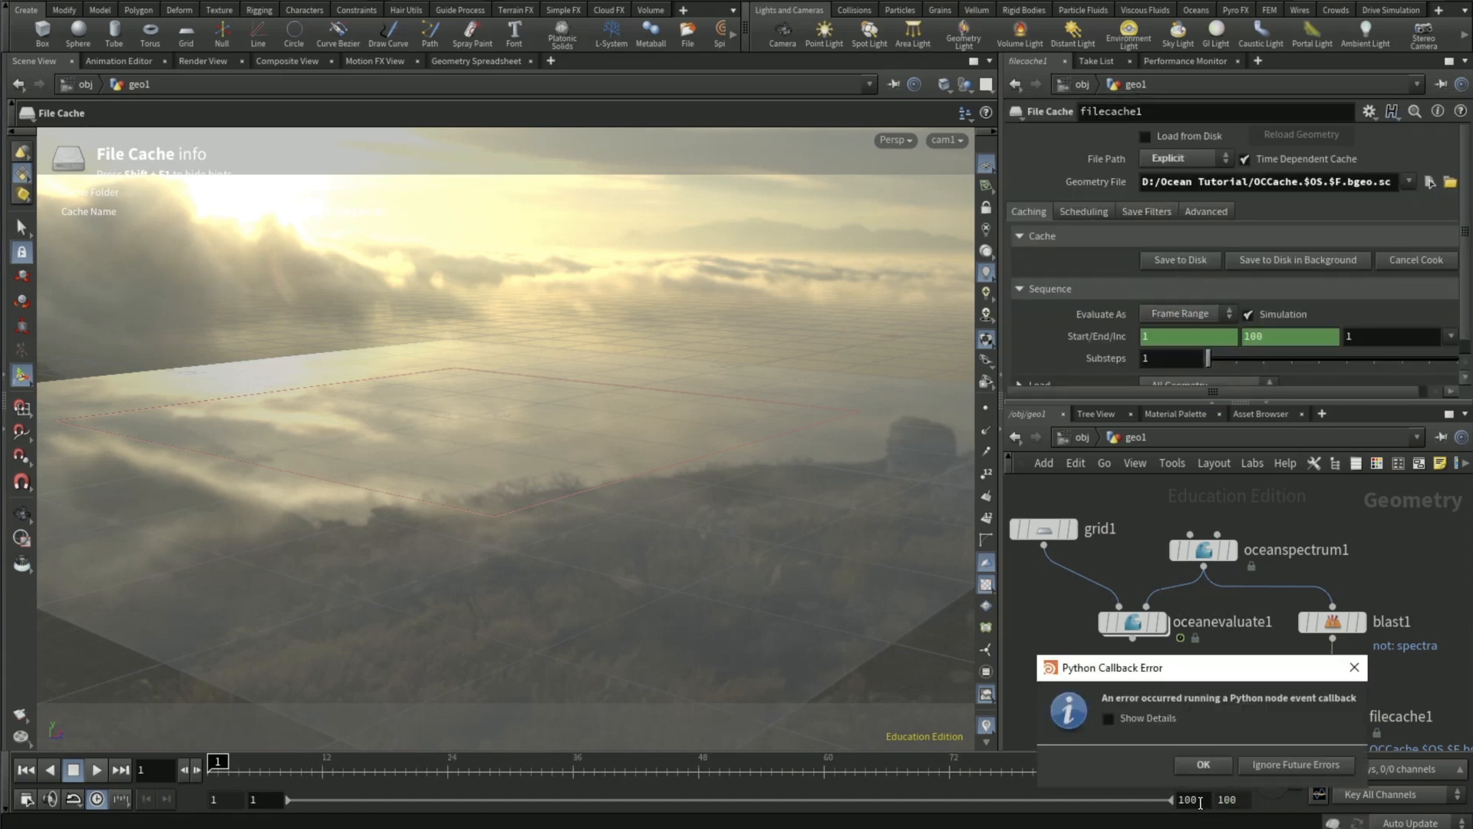
click(1203, 765)
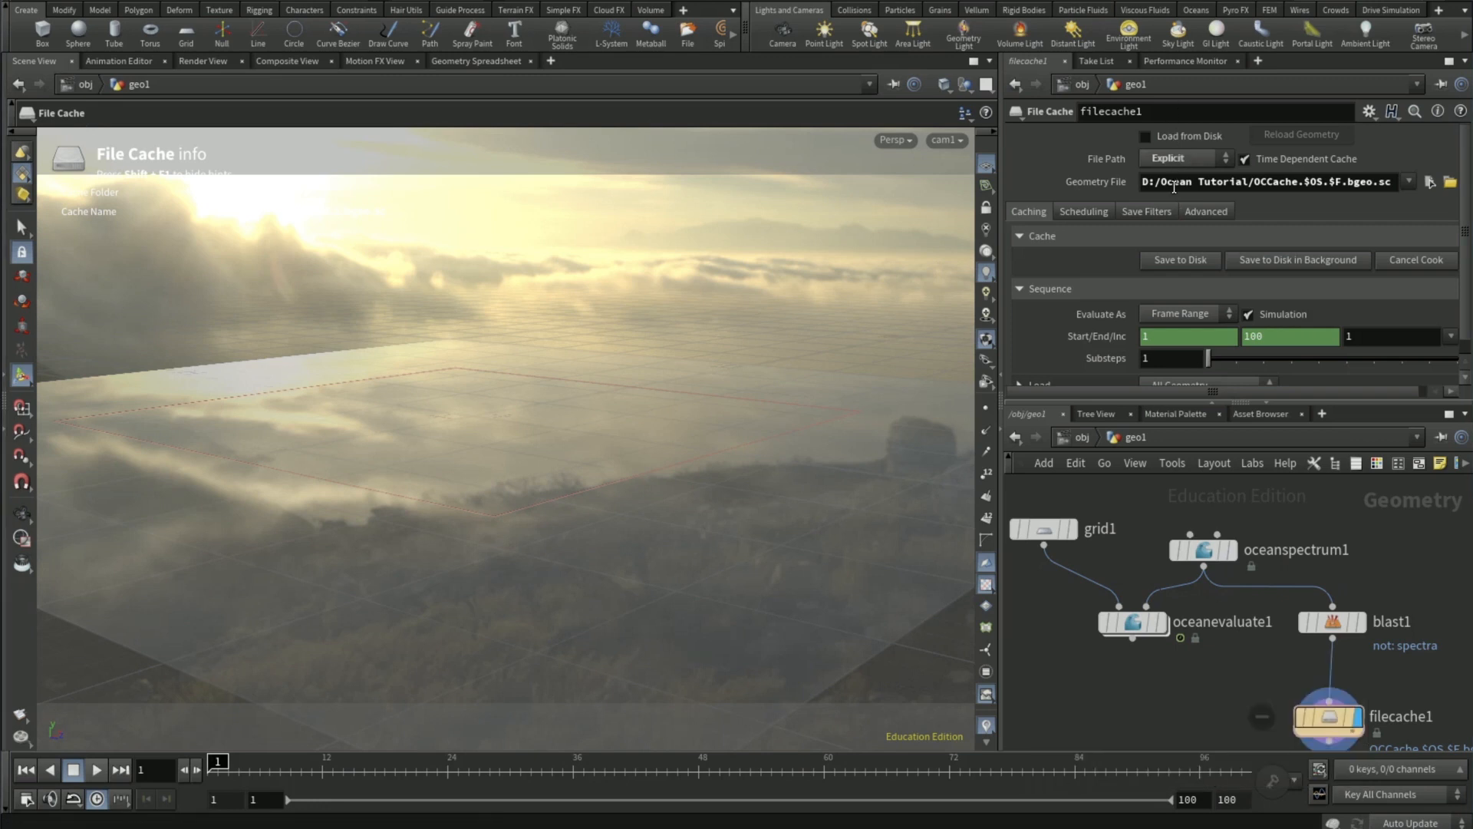
click(1167, 261)
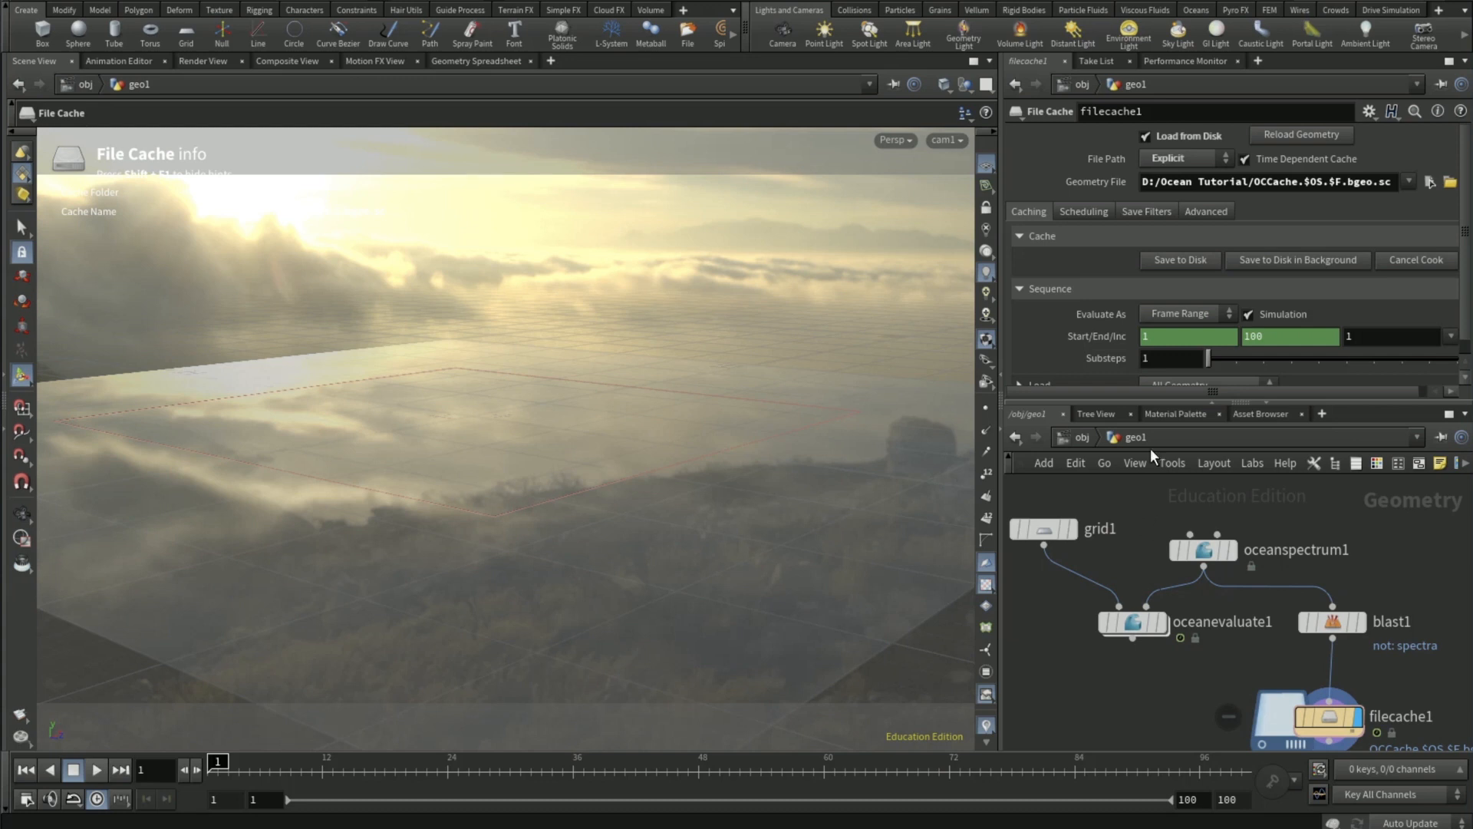
- Copy the File Cache's Geometry File parameter and go to the mat network
right_click(1094, 181)
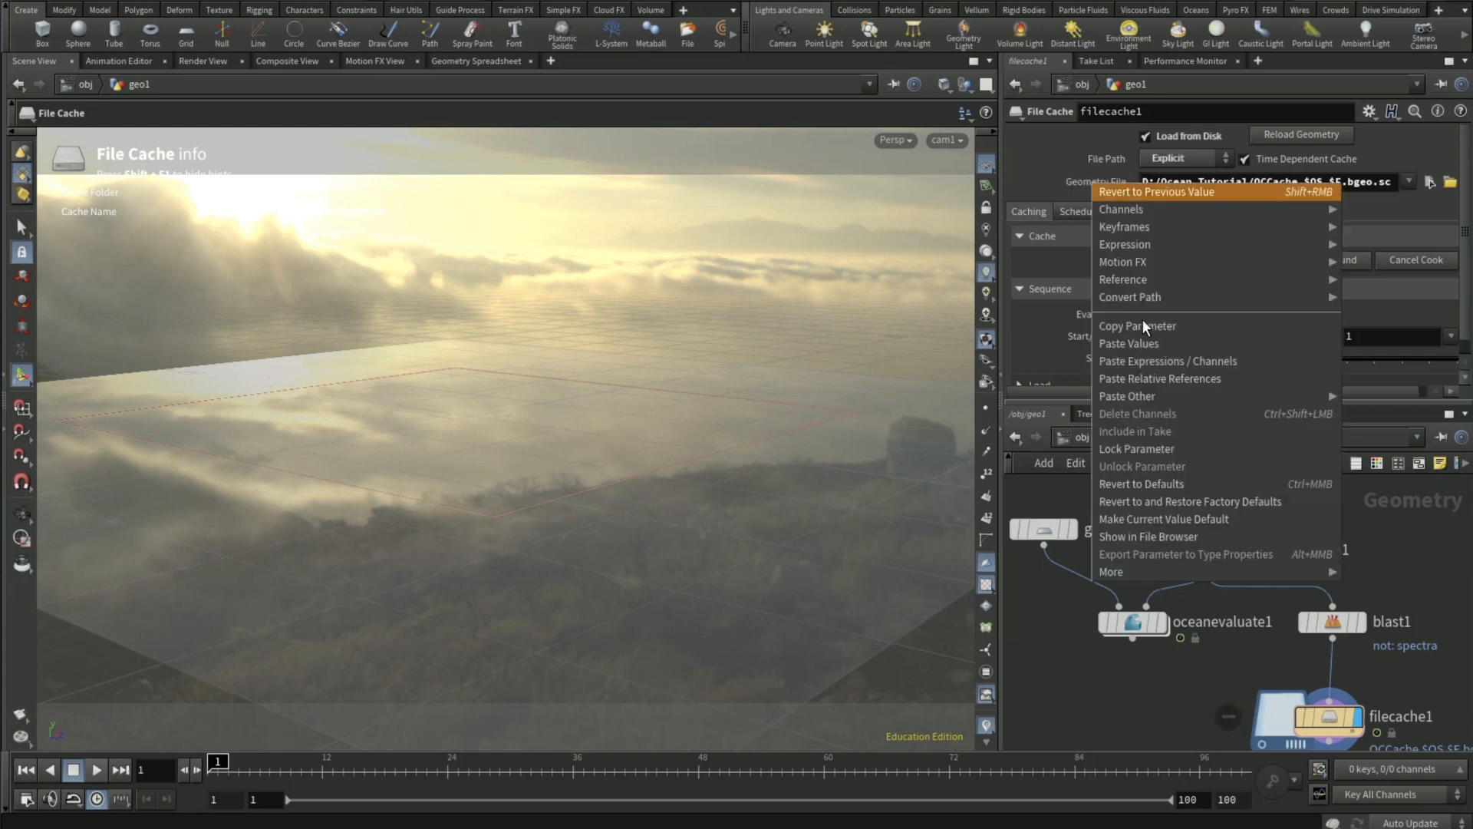
click(1143, 326)
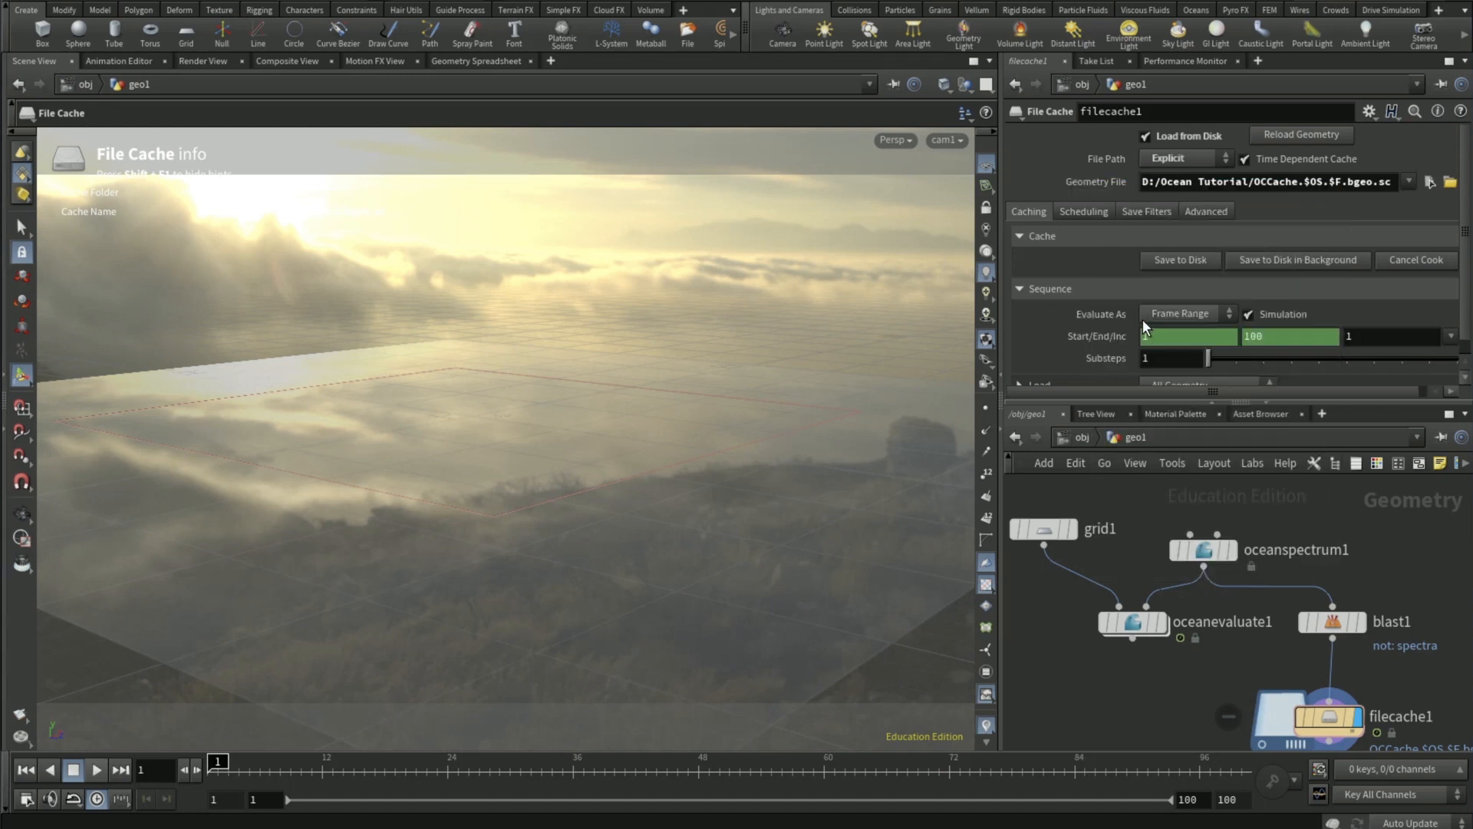
click(1072, 432)
click(1069, 435)
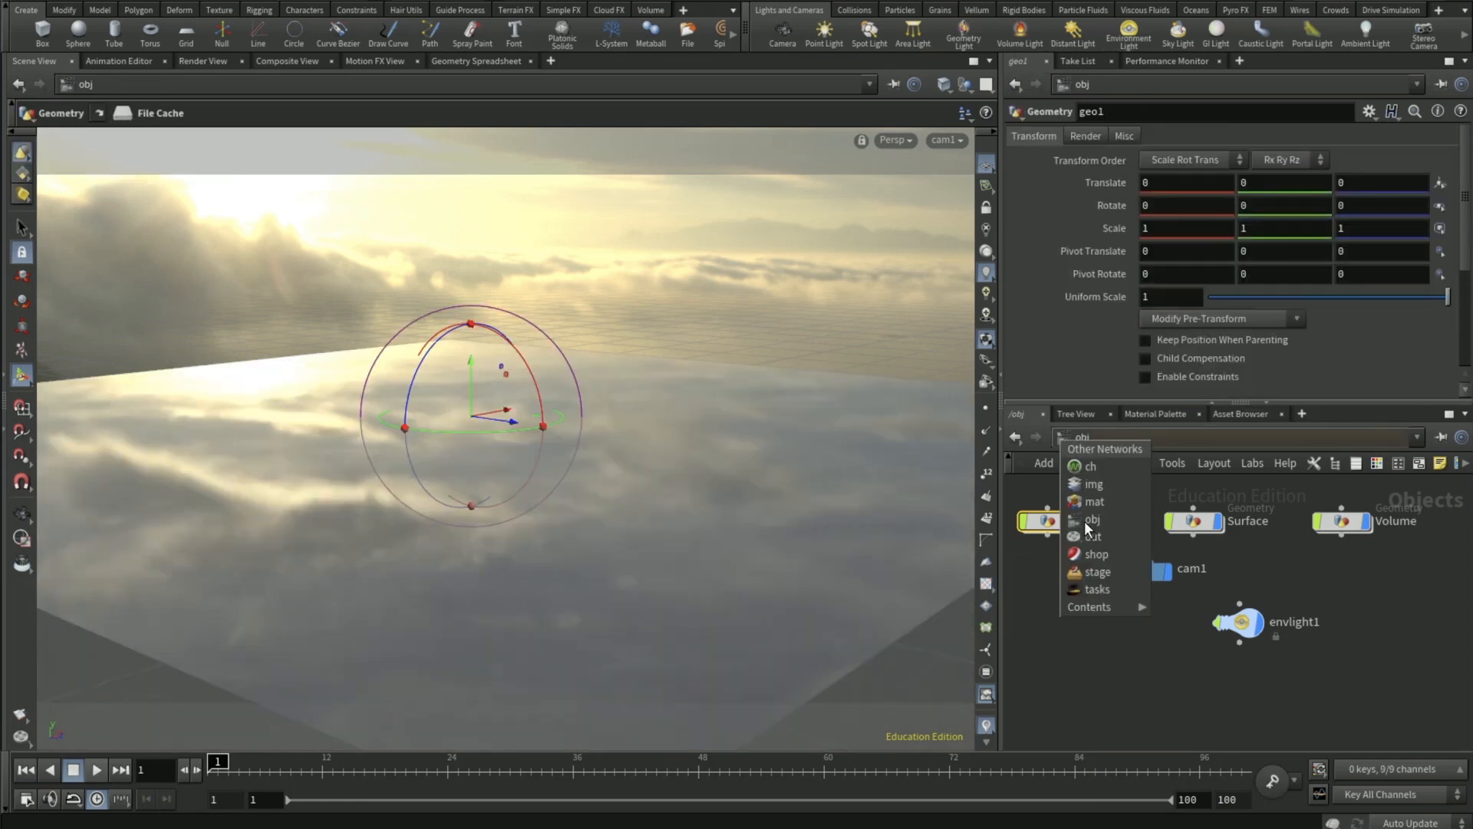
click(1097, 503)
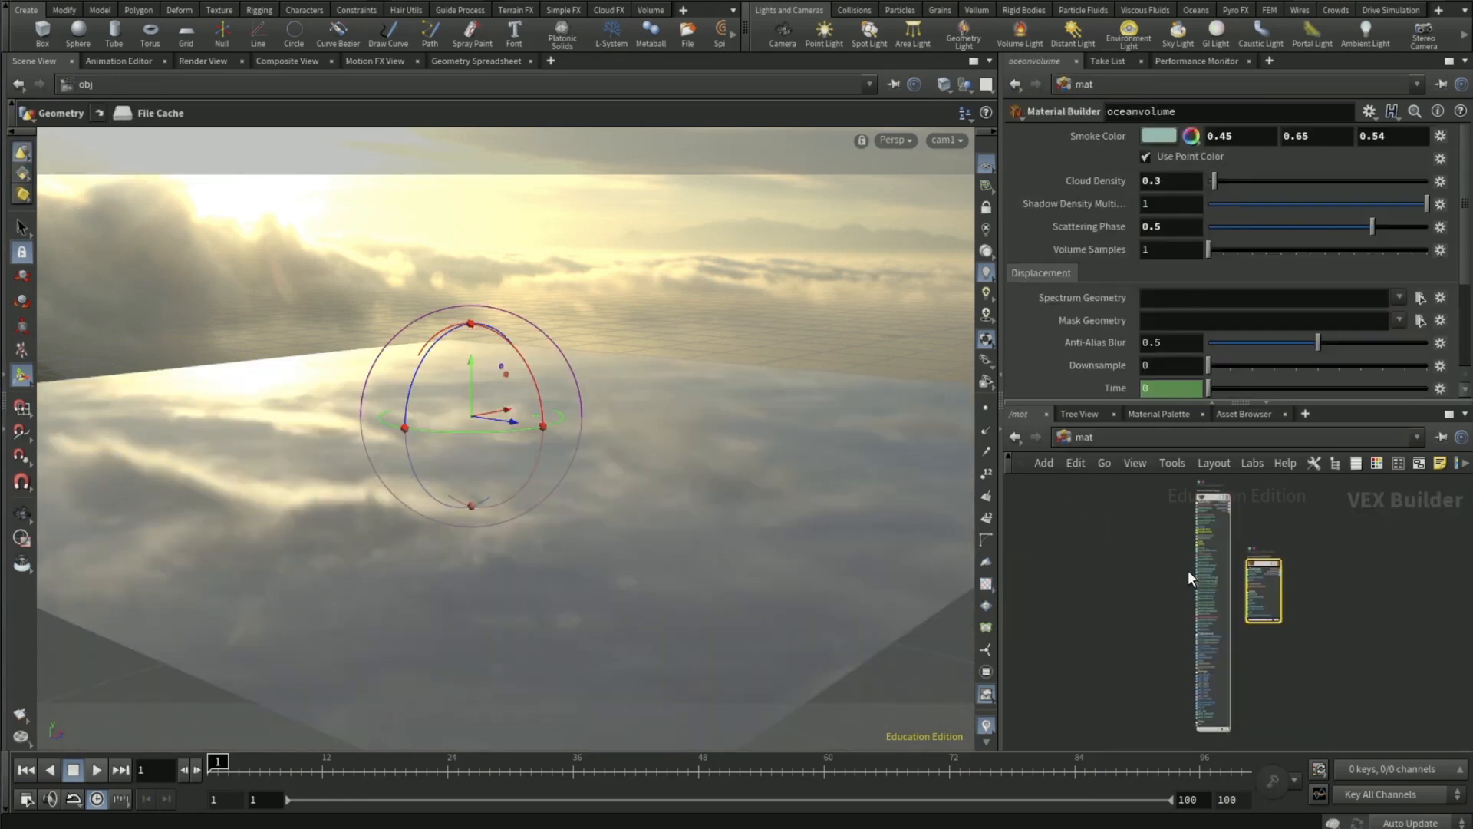
- Paste the copied parameter as a relative reference into the Spectrum Geometry of the oceansurface material's displacement settings
click(1209, 502)
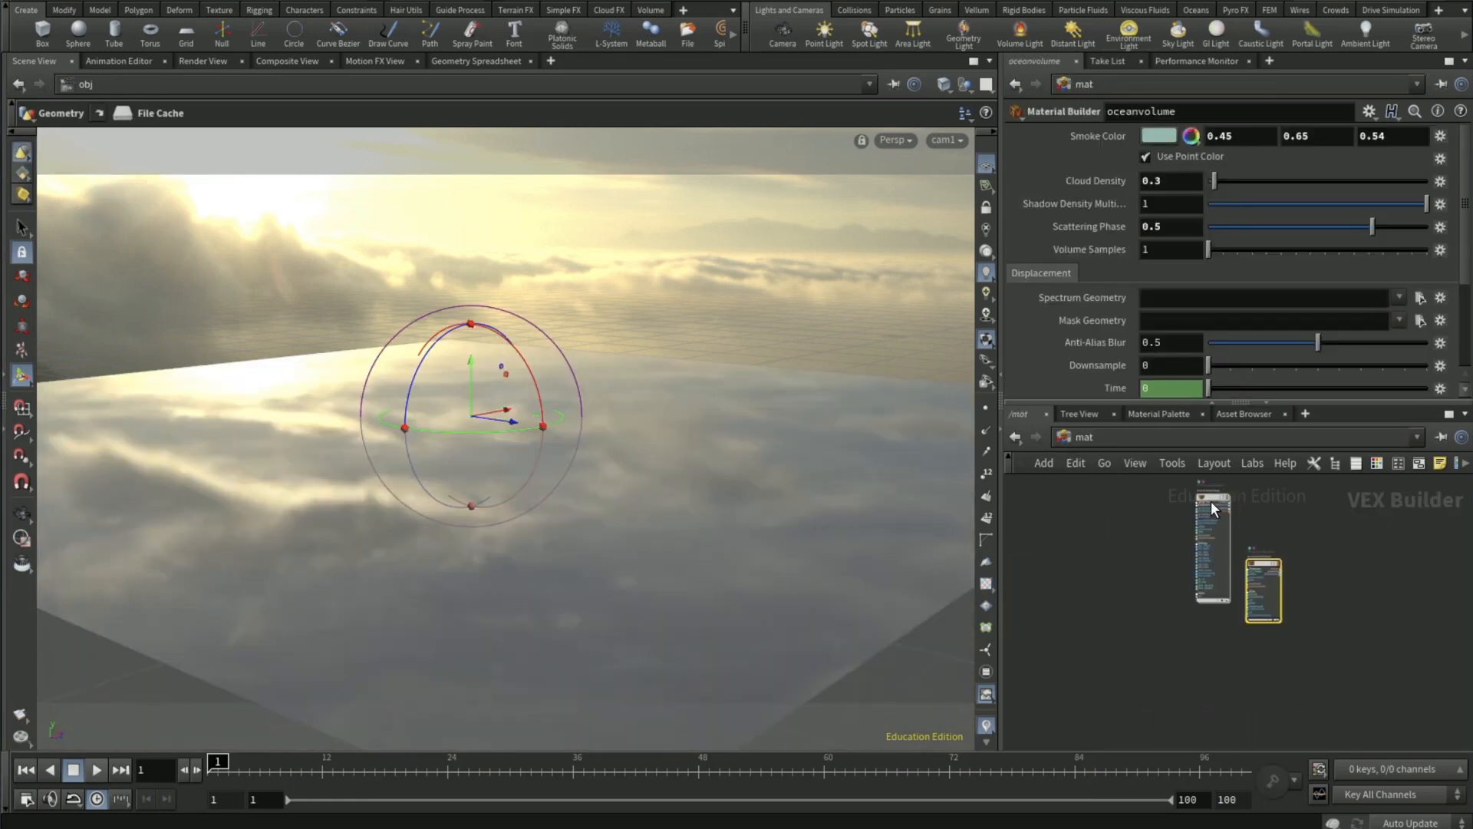
click(1211, 500)
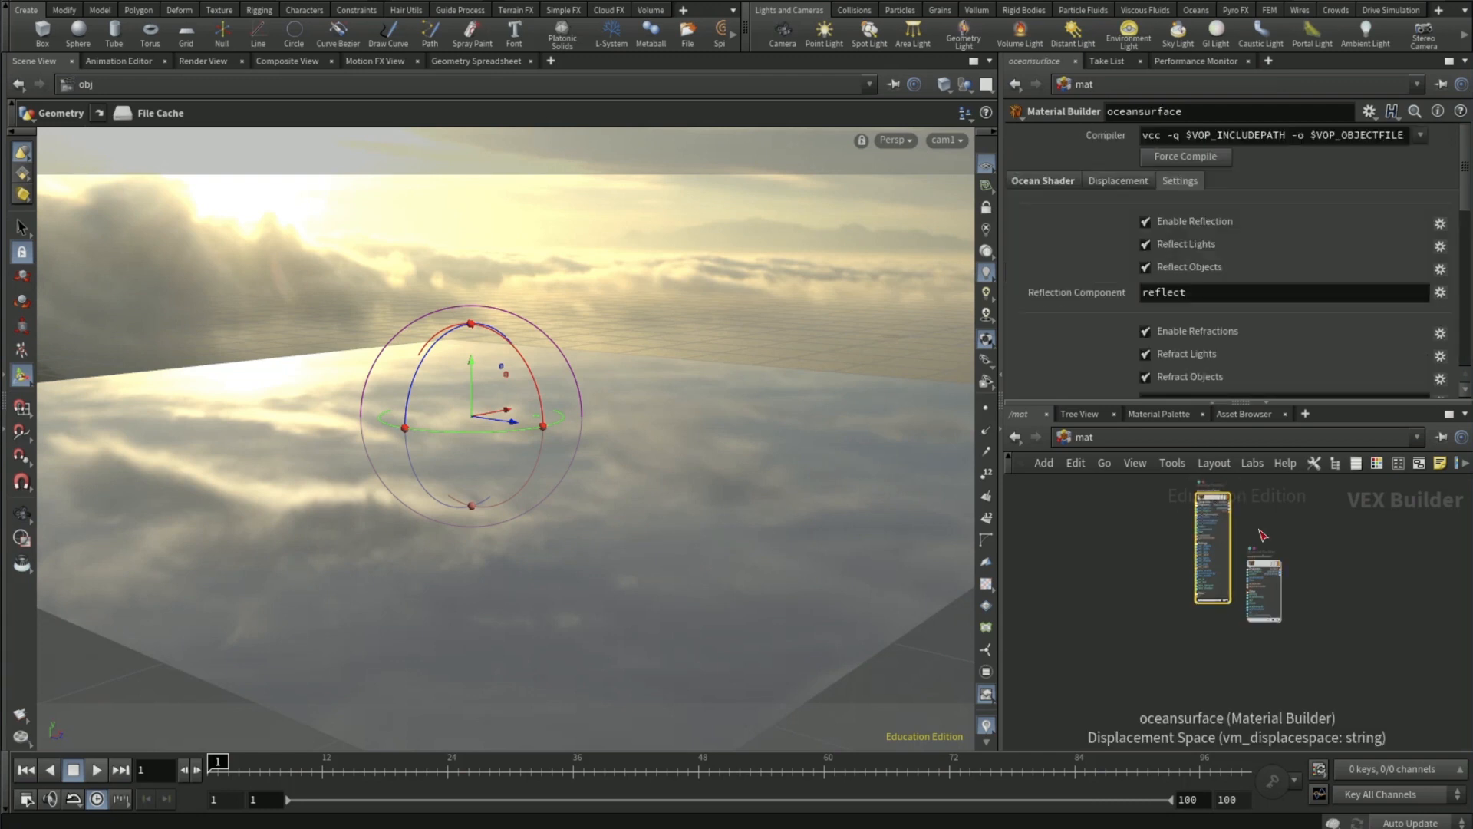
scroll(1258, 529, up, 3)
middle_drag(1301, 520, 1281, 555)
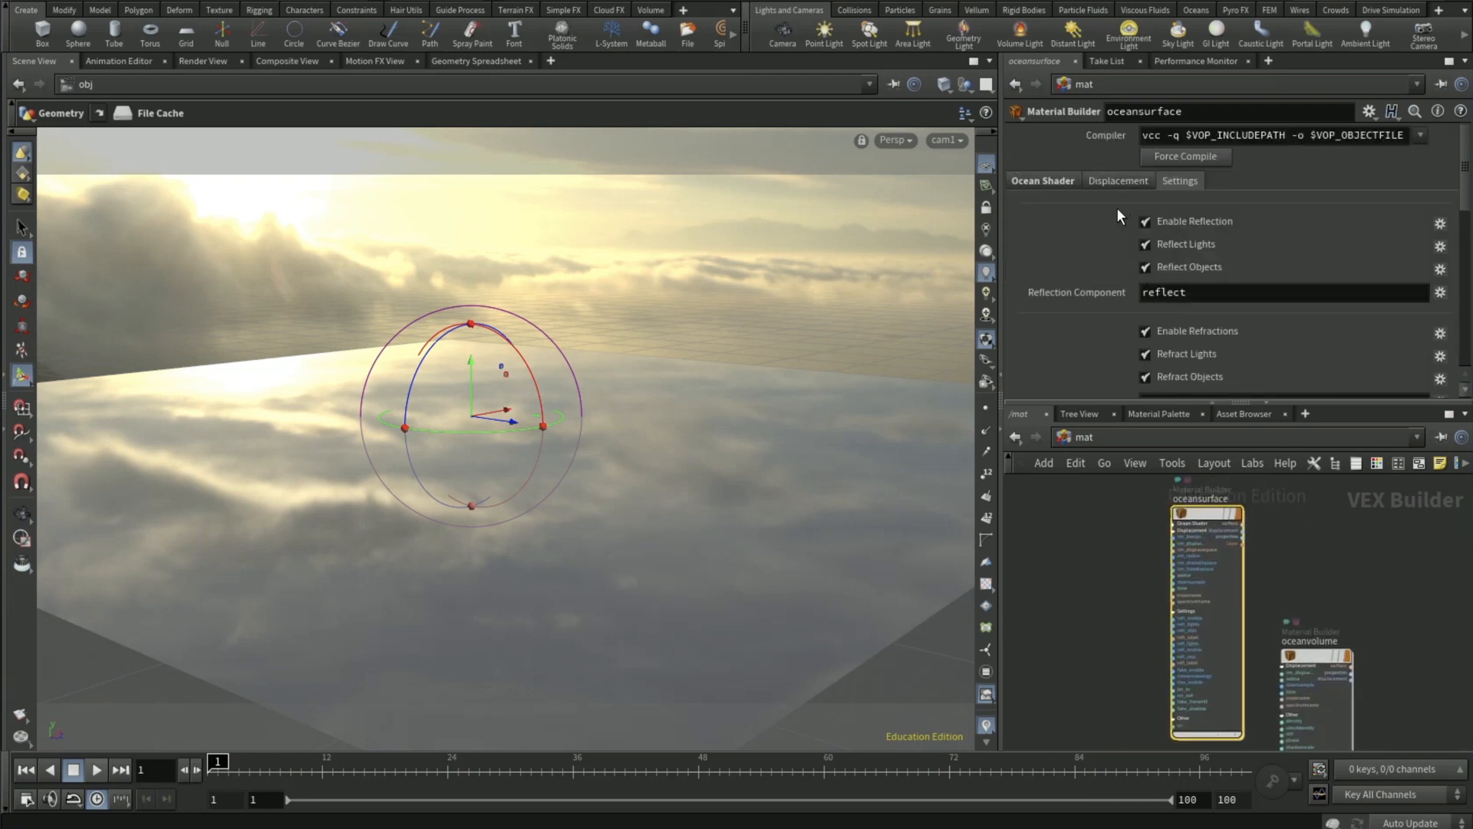
click(1116, 182)
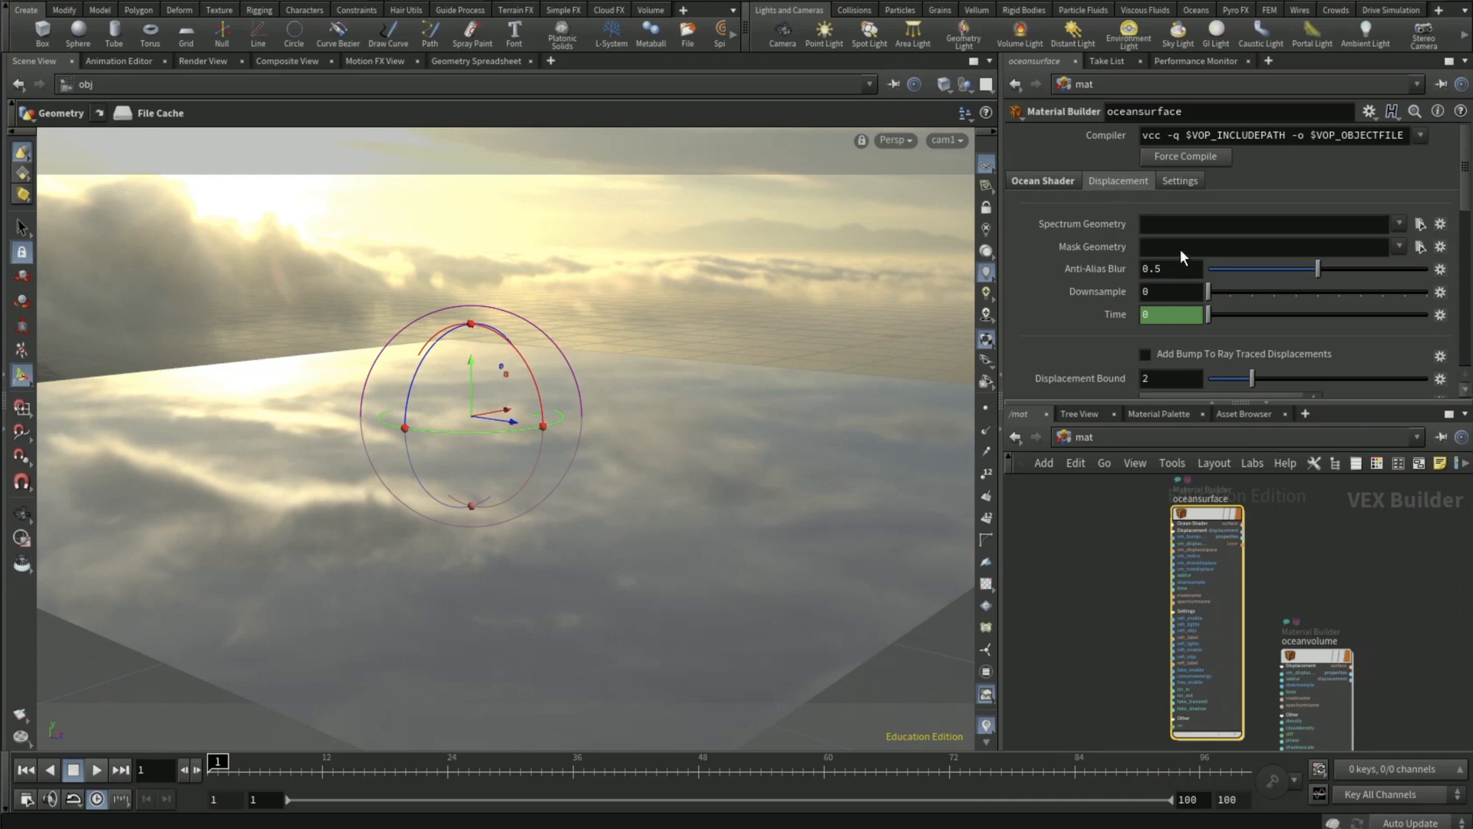
right_click(1088, 223)
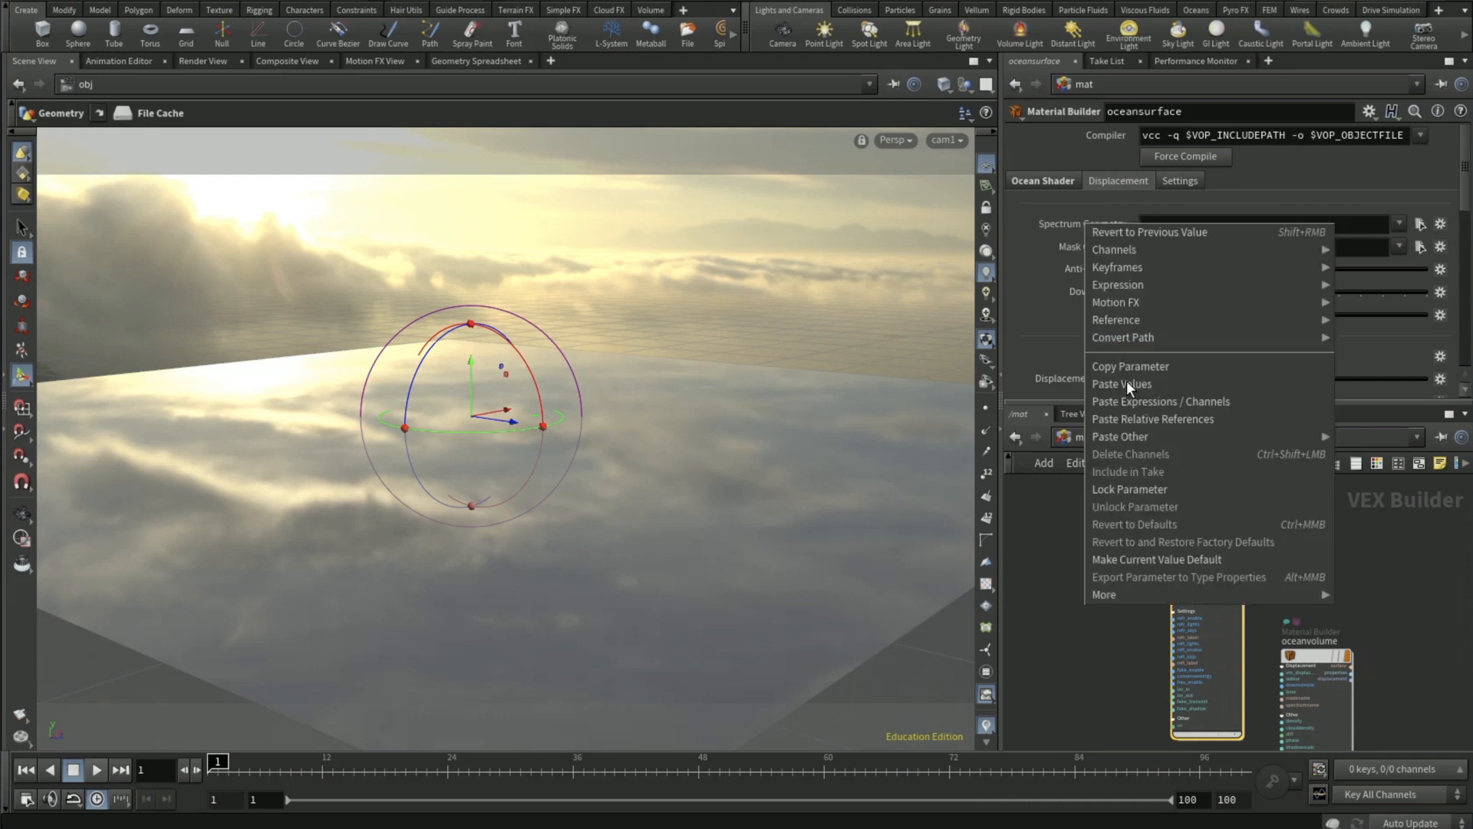
click(1159, 419)
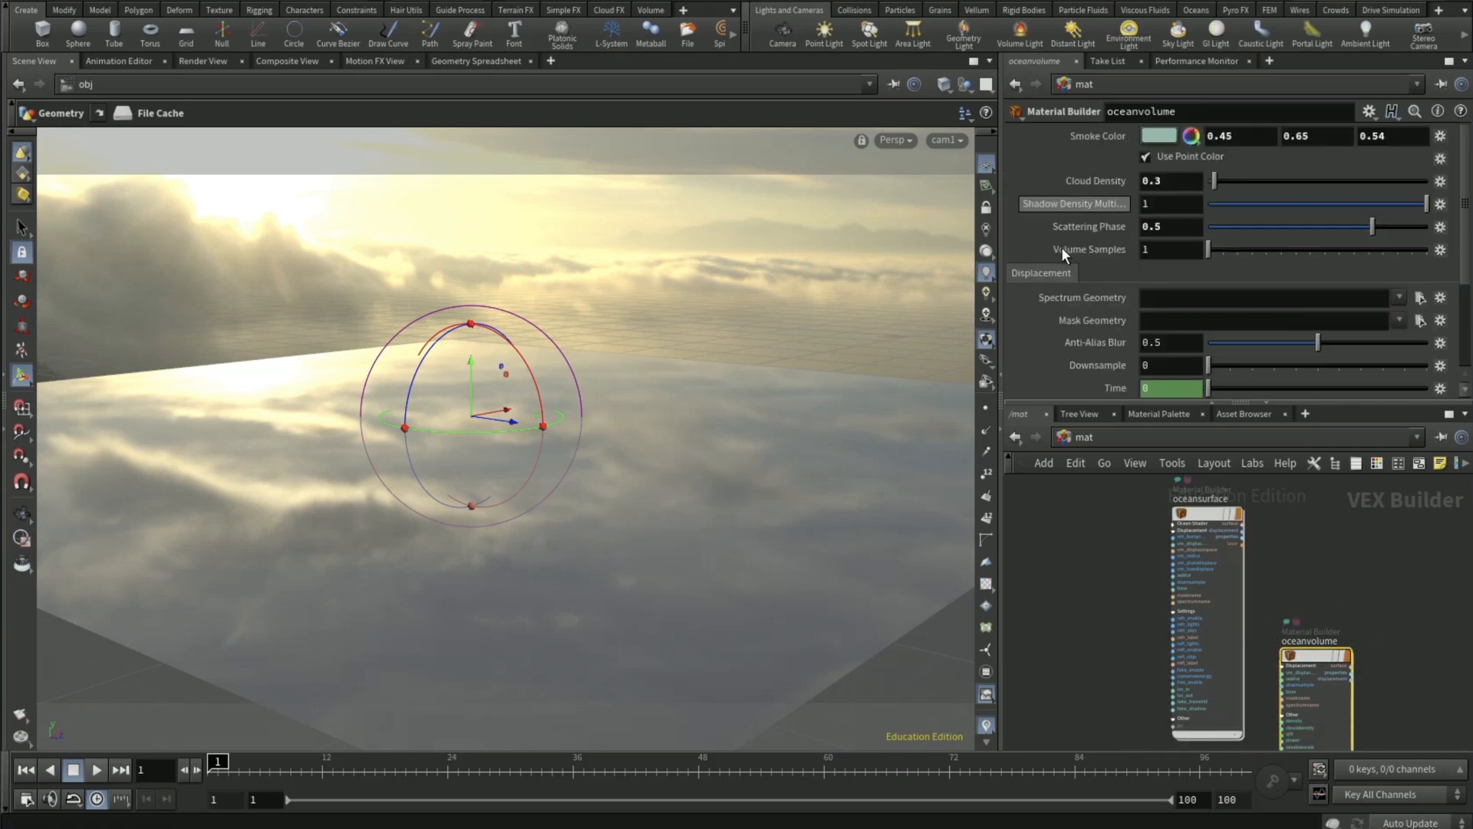
- Paste the same relative reference into the oceanvolume material's Spectrum Geometry and check the ocean in the Render View
right_click(1097, 297)
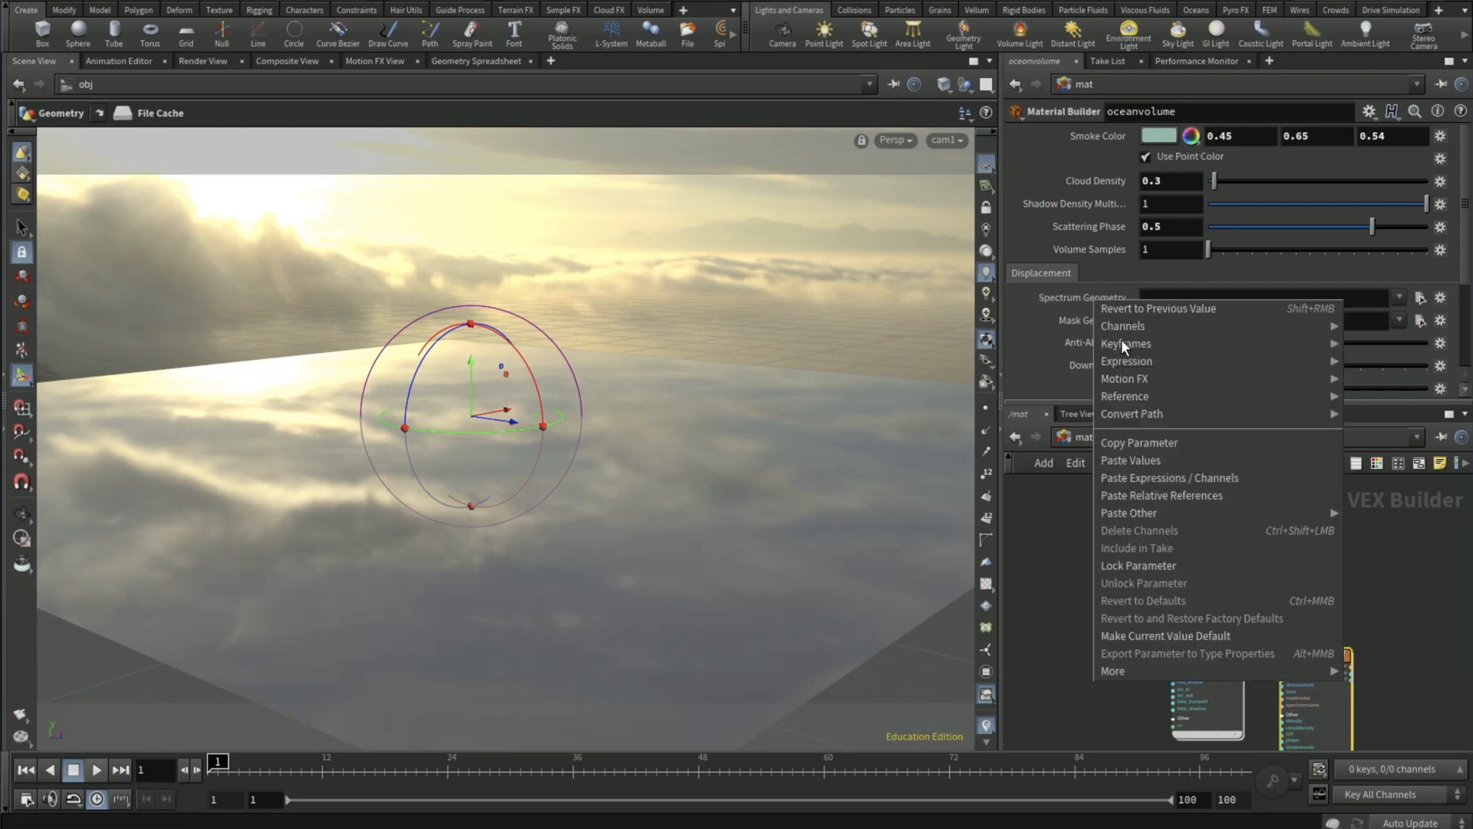
click(1148, 492)
click(214, 61)
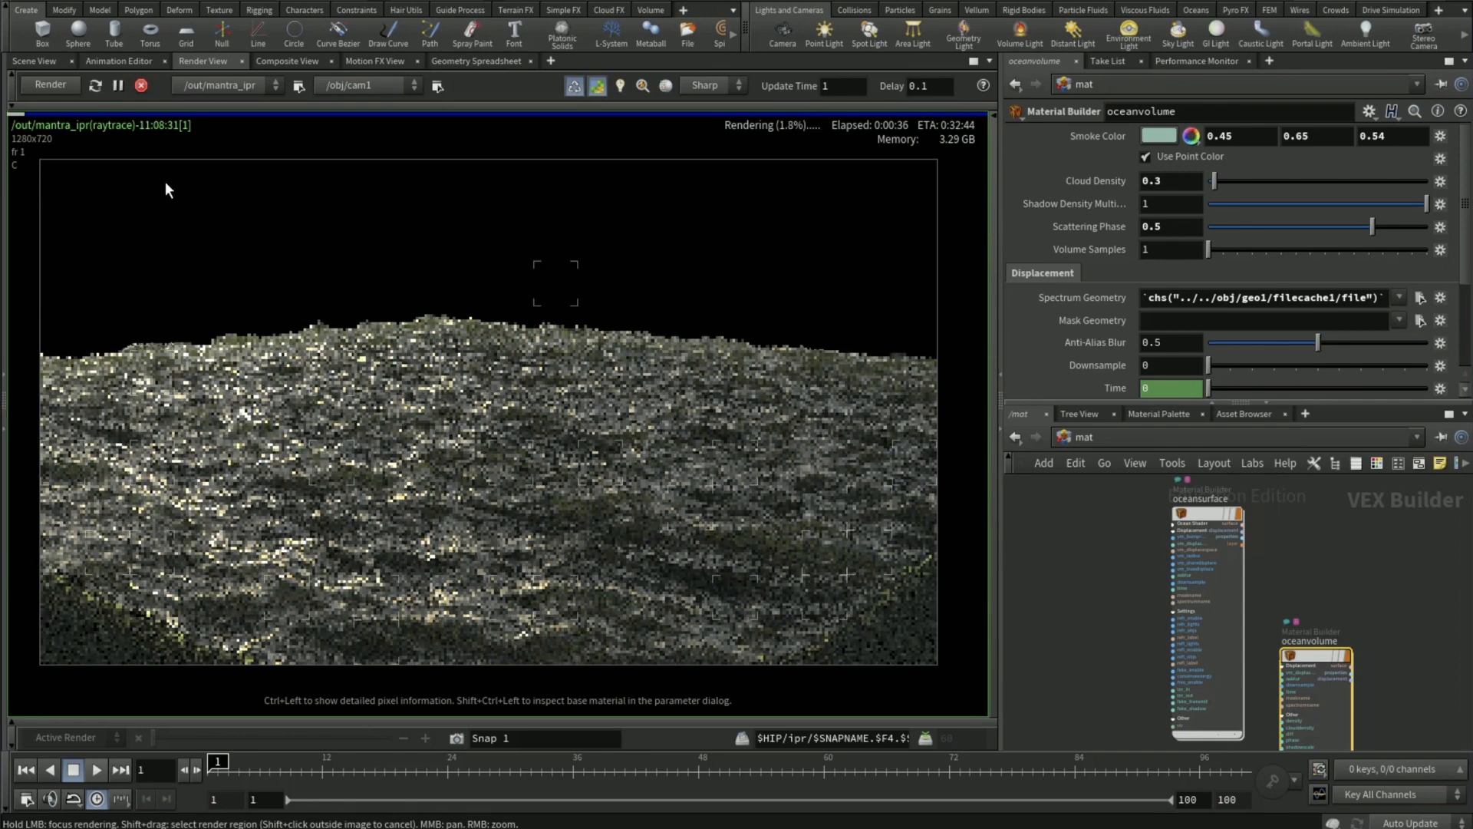
- Add a distant light to the scene and render the ocean again through cam1
click(35, 62)
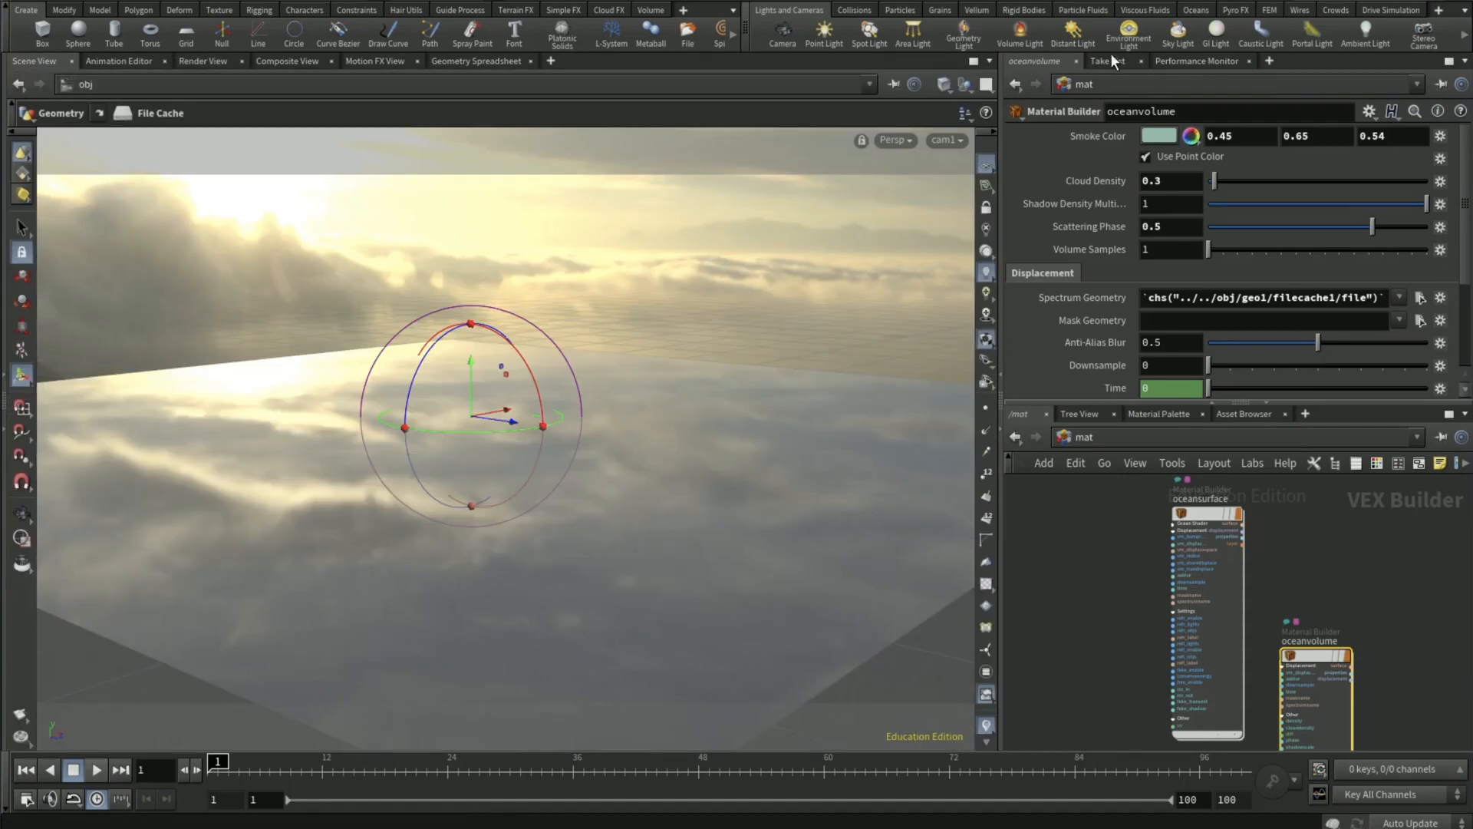
click(1070, 31)
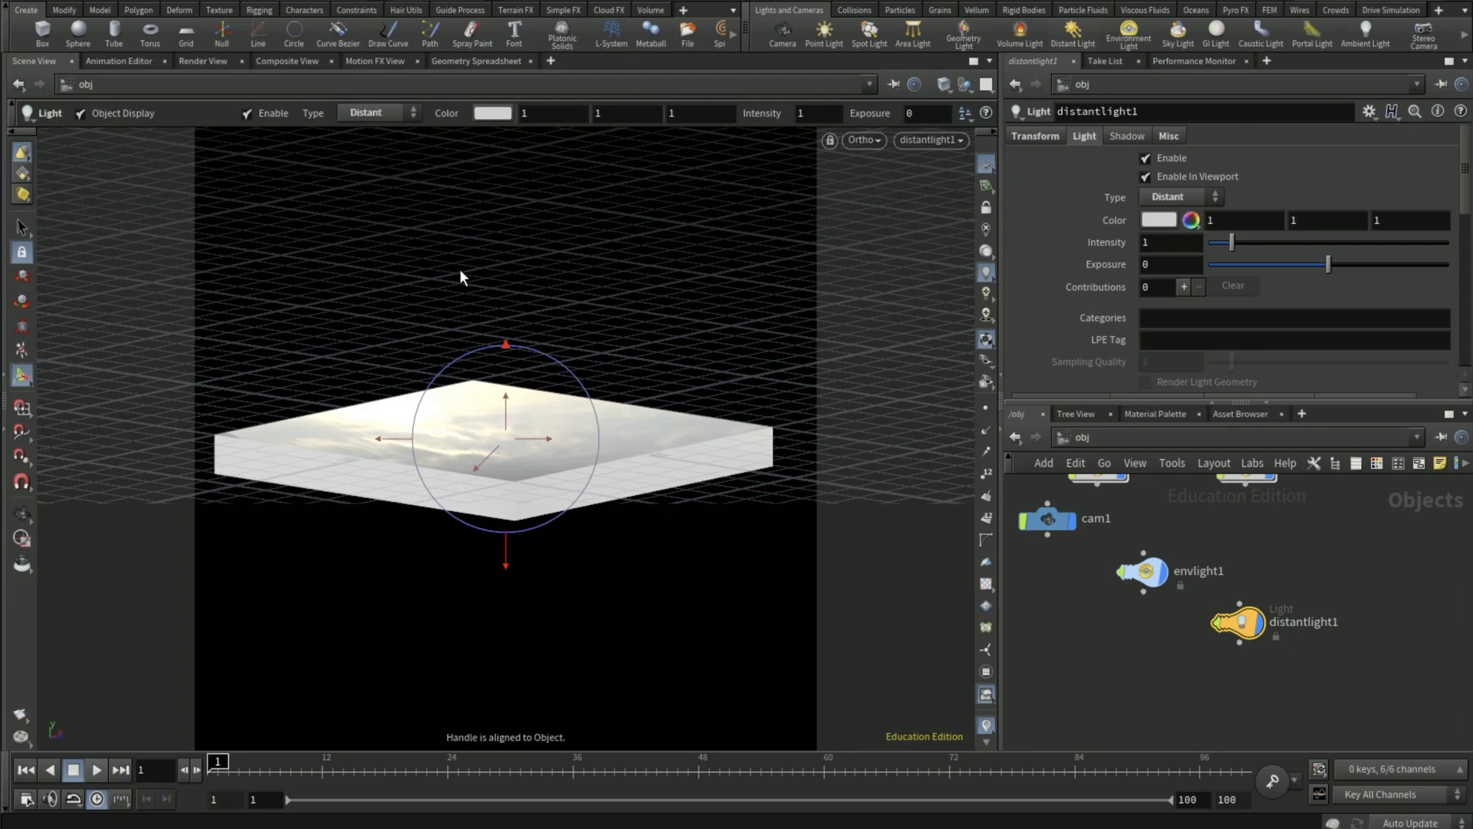
click(200, 61)
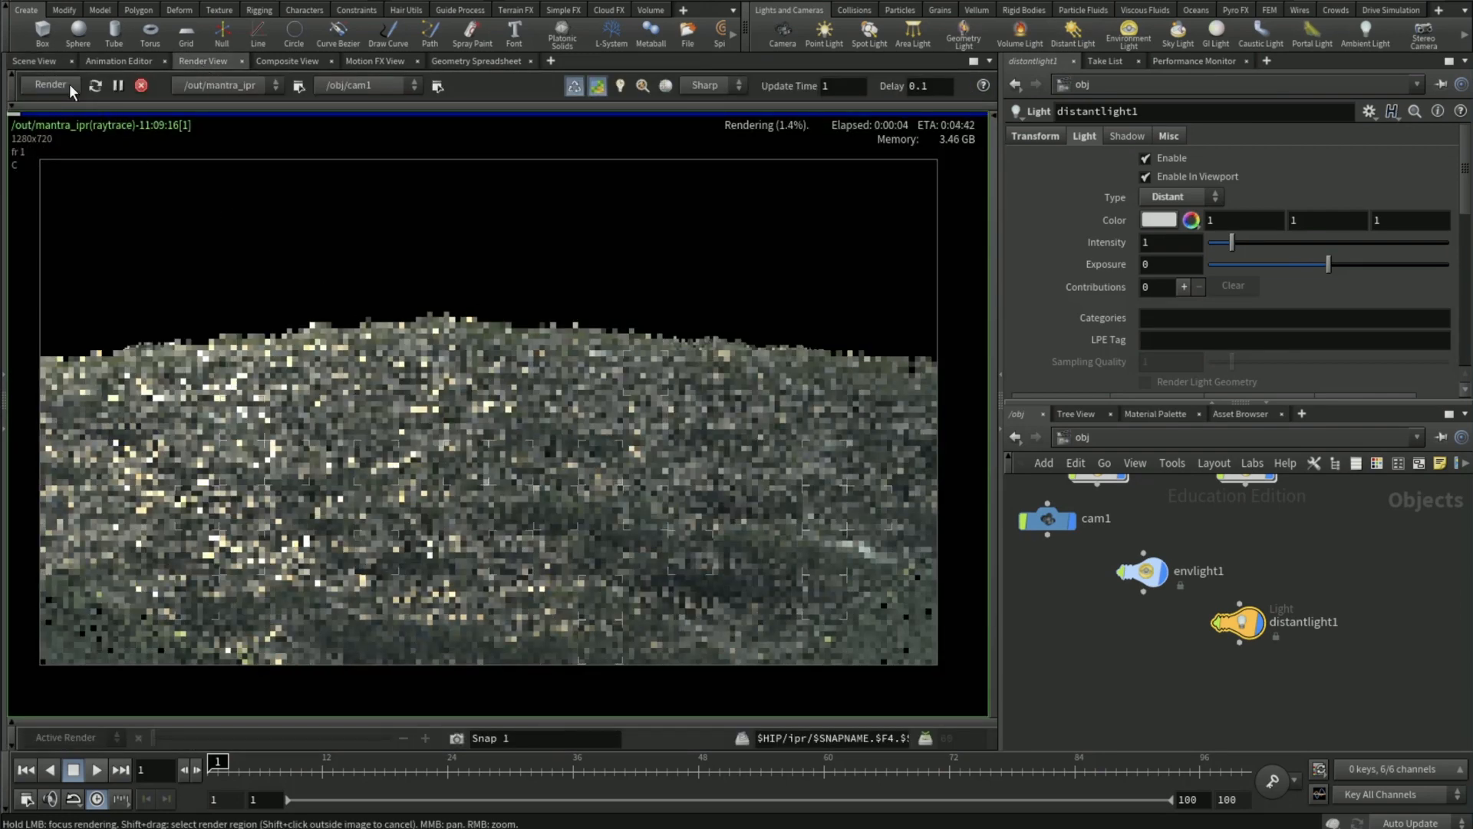
click(60, 89)
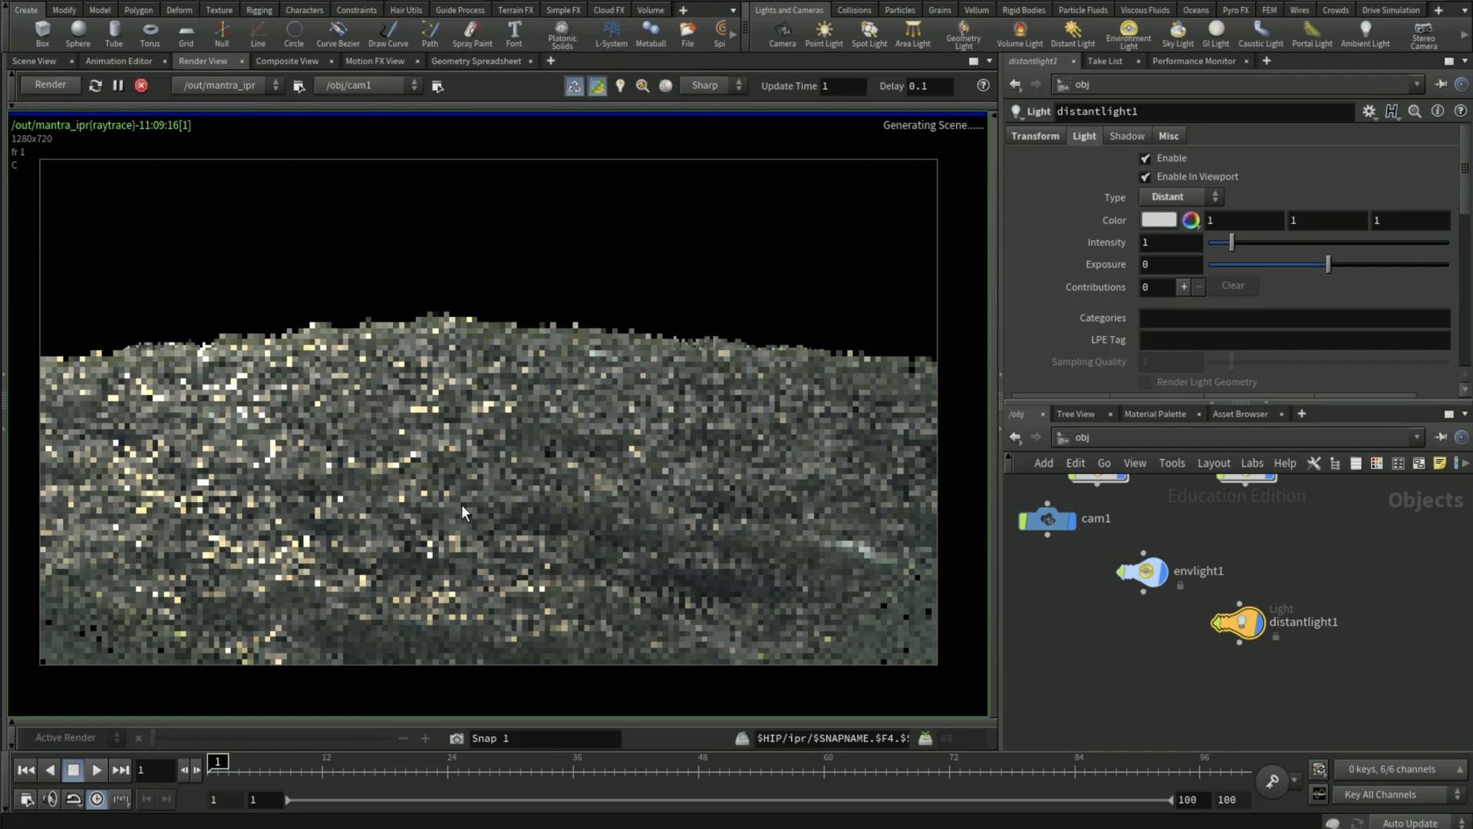